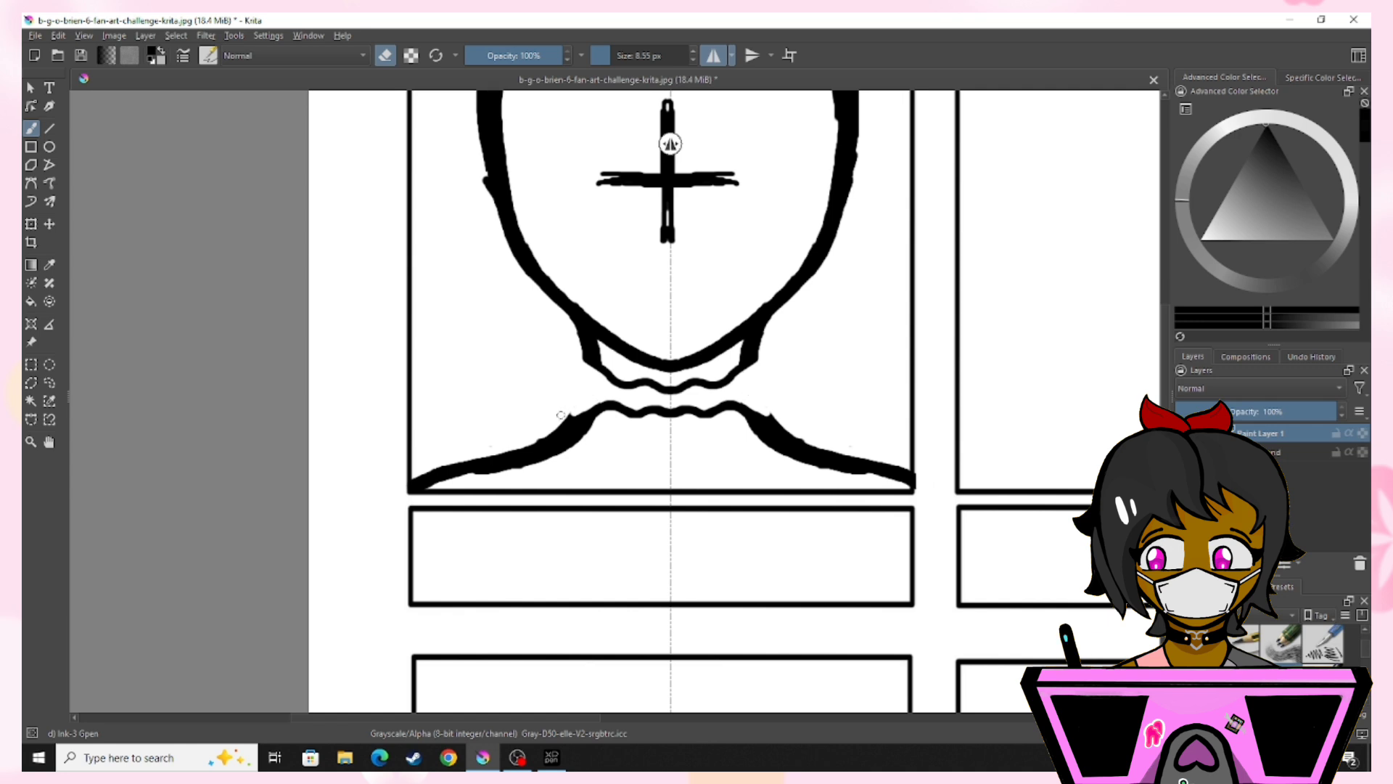
# - Draw mirrored neck sides and a lower wavy collar edge, and erase the old wavy line between the two collar edges
pyautogui.press('e')
pyautogui.moveTo(587, 342)
pyautogui.mouseDown()
pyautogui.moveTo(568, 425)
pyautogui.moveTo(669, 430)
pyautogui.mouseUp()
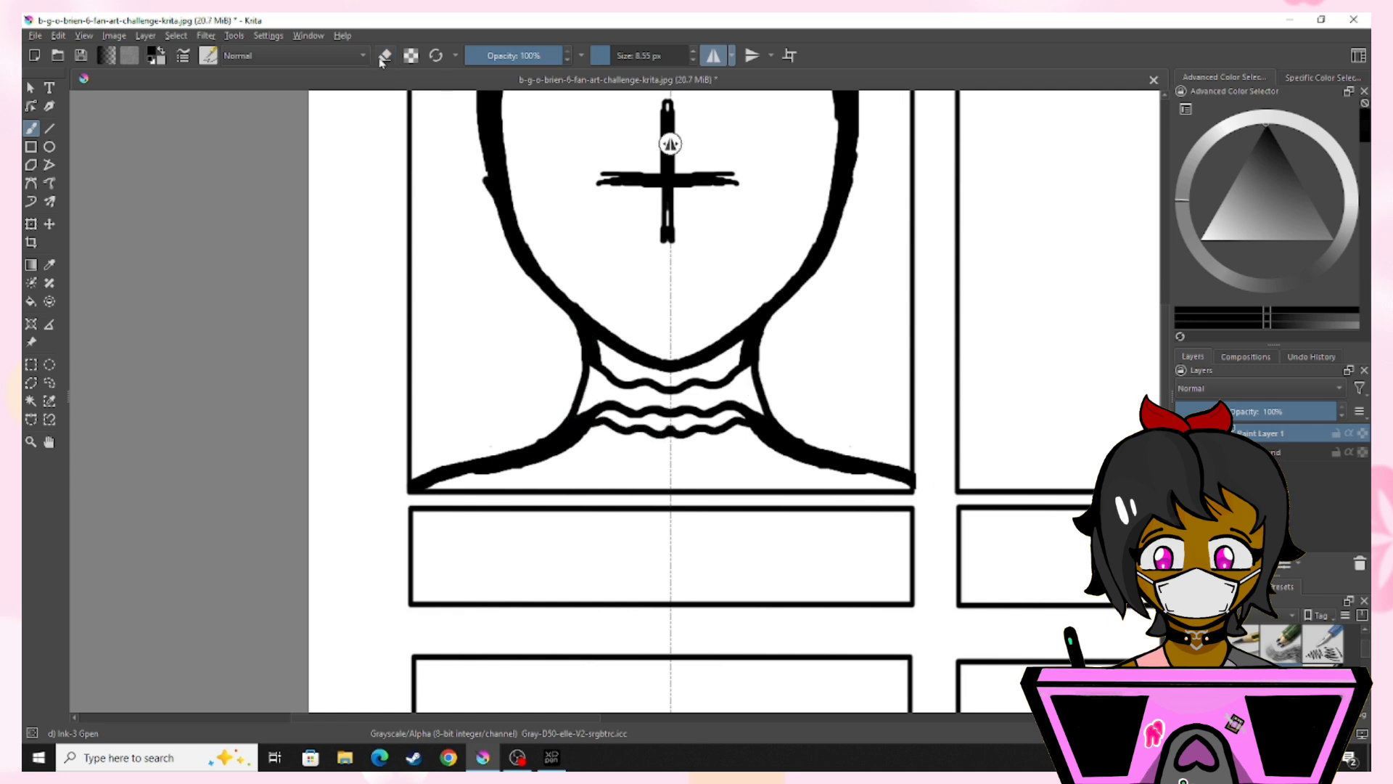
pyautogui.press('e')
pyautogui.moveTo(579, 402)
pyautogui.mouseDown()
pyautogui.moveTo(665, 416)
pyautogui.moveTo(586, 410)
pyautogui.moveTo(738, 406)
pyautogui.mouseUp()
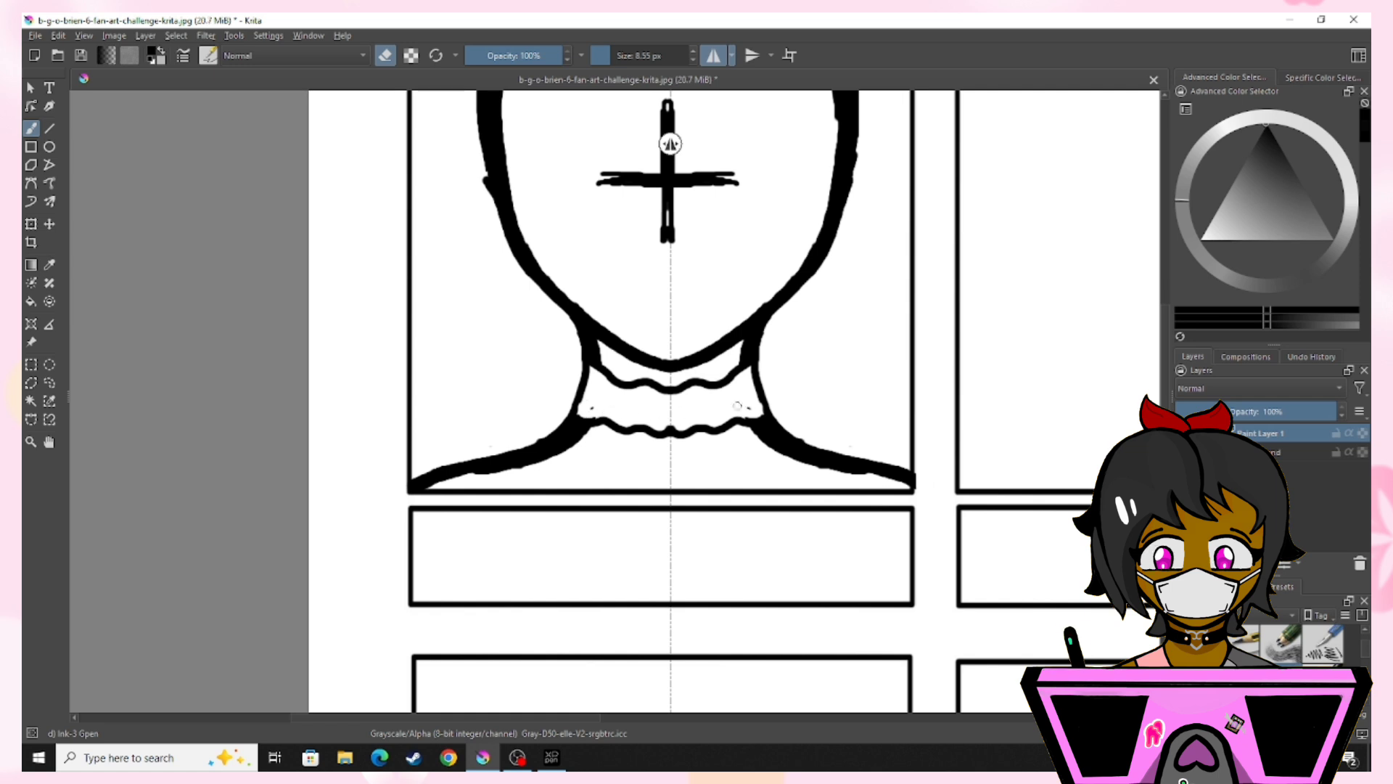
pyautogui.press('e')
pyautogui.moveTo(590, 328); pyautogui.dragTo(576, 417)
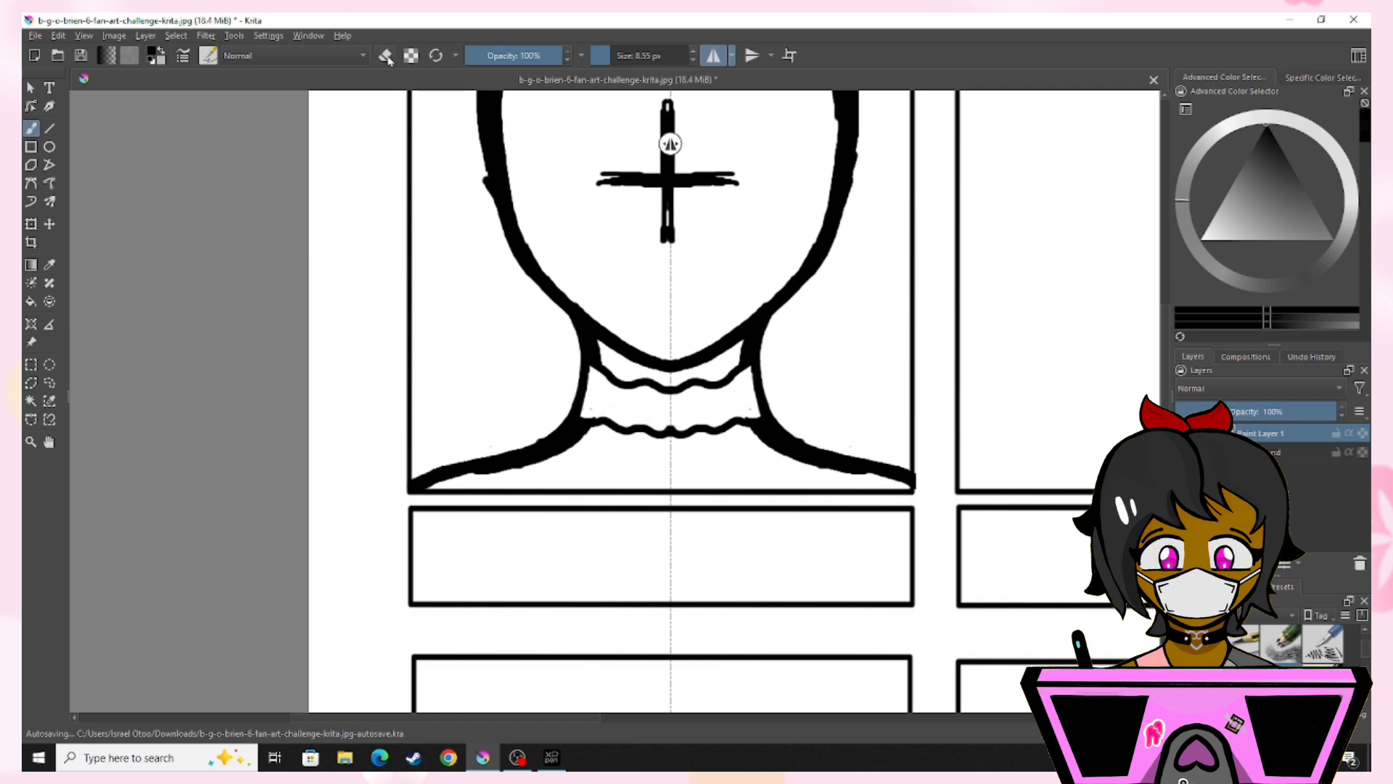
# - Turn off horizontal mirroring and erase the stray specks and rough inner edges inside the collar band
pyautogui.press('e')
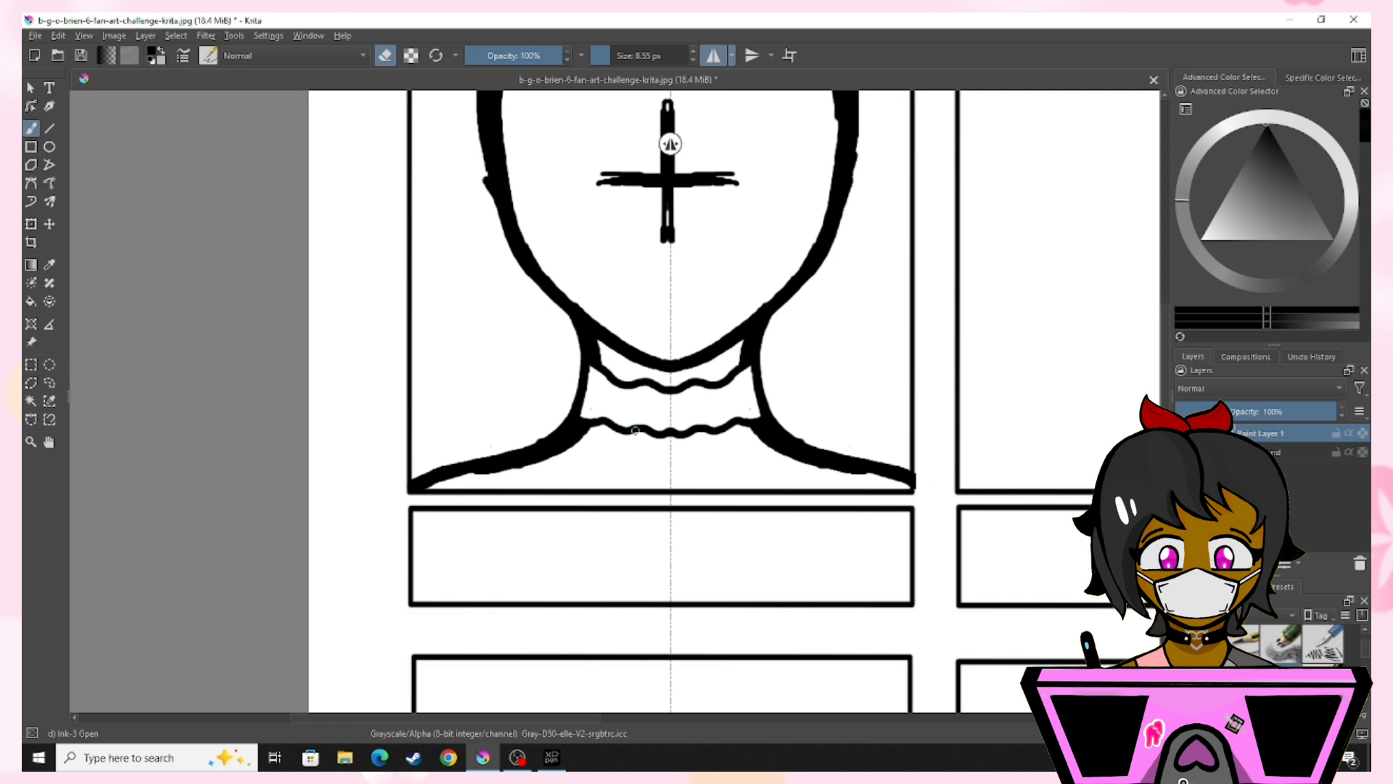
pyautogui.click(714, 55)
pyautogui.hotkey('ctrl', '+')
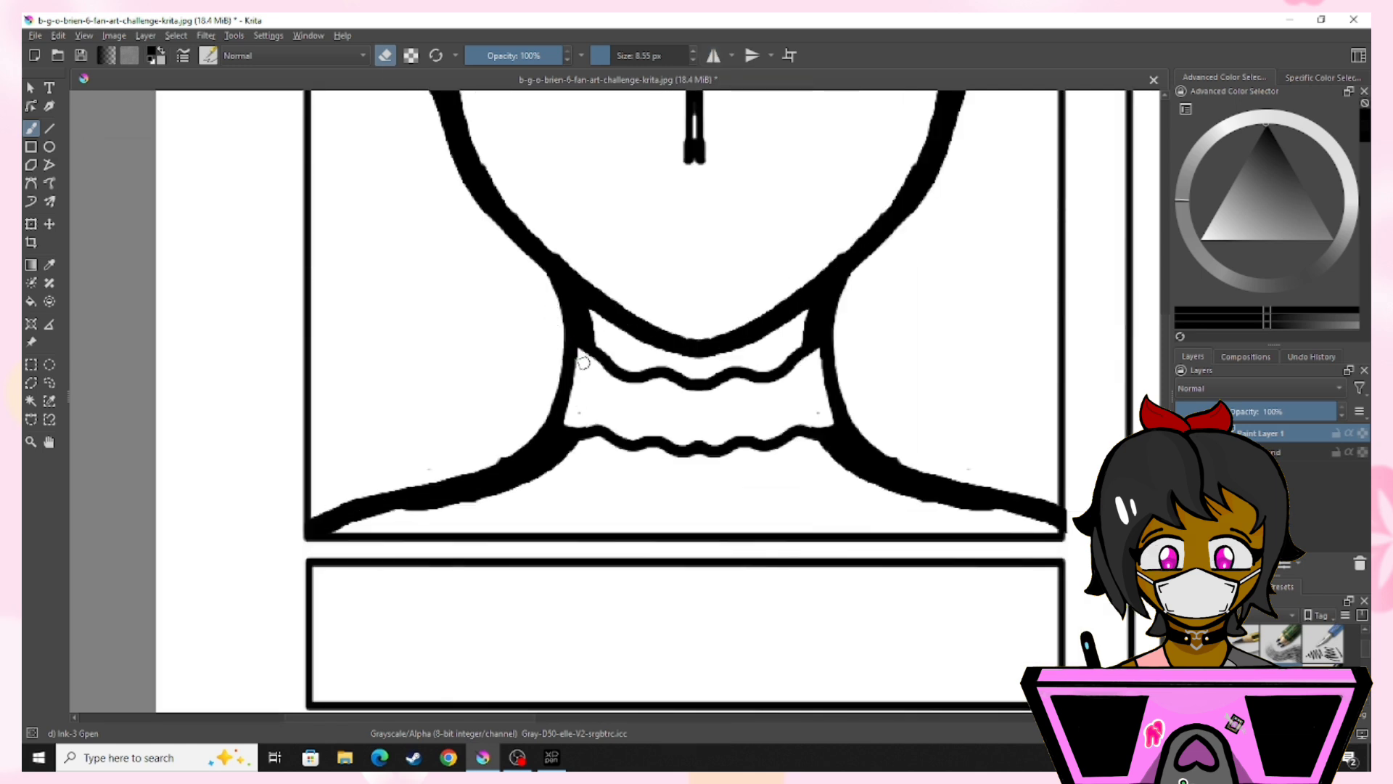
pyautogui.moveTo(565, 416); pyautogui.dragTo(577, 414)
pyautogui.moveTo(817, 358); pyautogui.dragTo(826, 419)
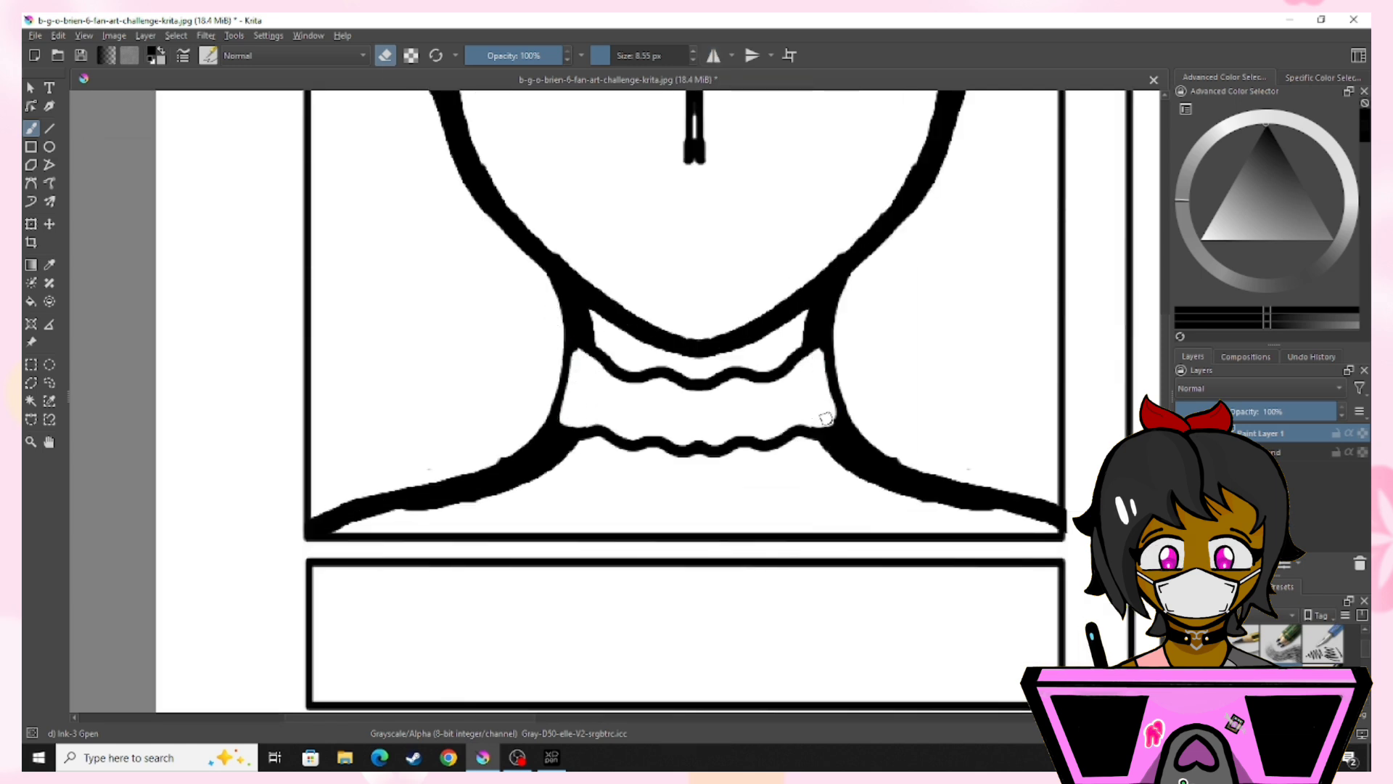
pyautogui.moveTo(575, 355); pyautogui.dragTo(581, 361)
# - Erase along the thick left and right shoulder lines to make them thinner
pyautogui.moveTo(572, 444)
pyautogui.mouseDown()
pyautogui.moveTo(510, 483)
pyautogui.moveTo(373, 526)
pyautogui.moveTo(541, 473)
pyautogui.moveTo(483, 458)
pyautogui.mouseUp()
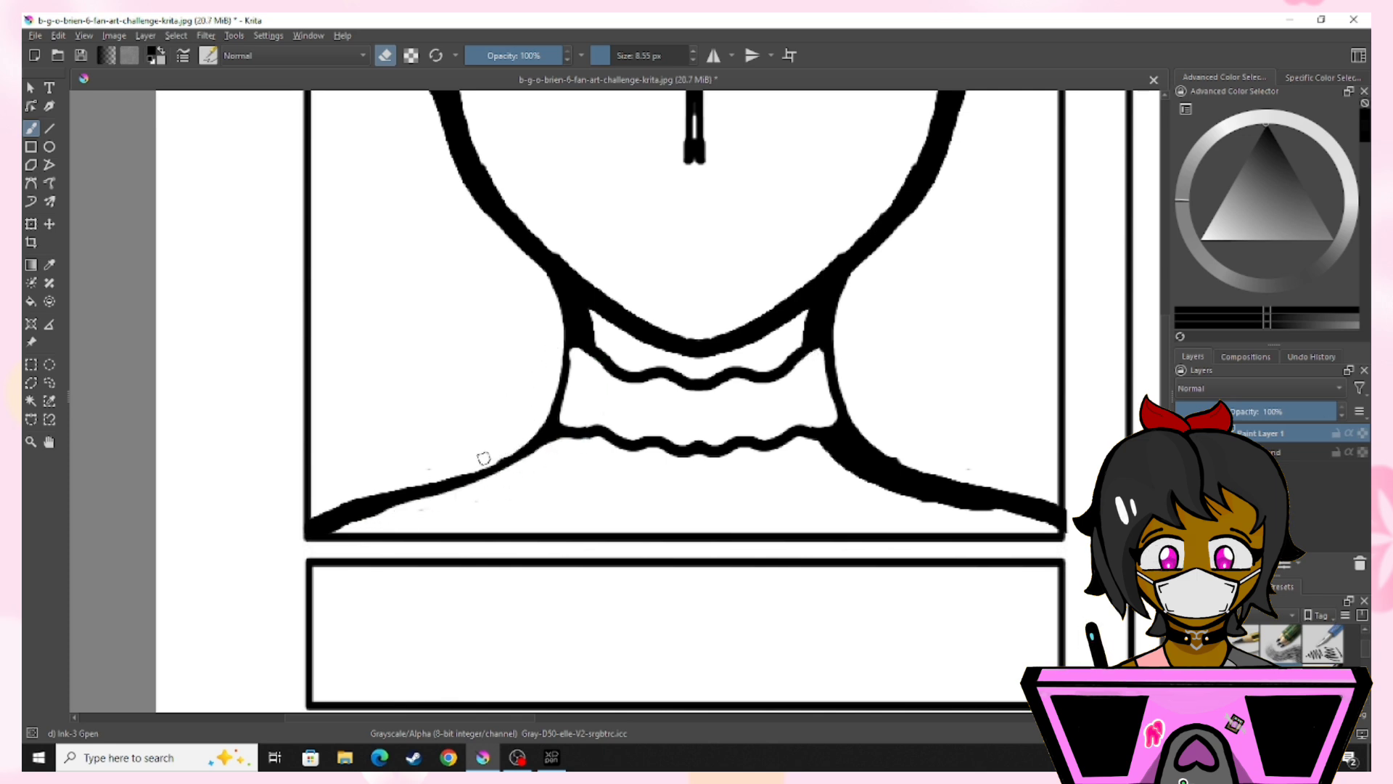
pyautogui.moveTo(827, 448); pyautogui.dragTo(1004, 514)
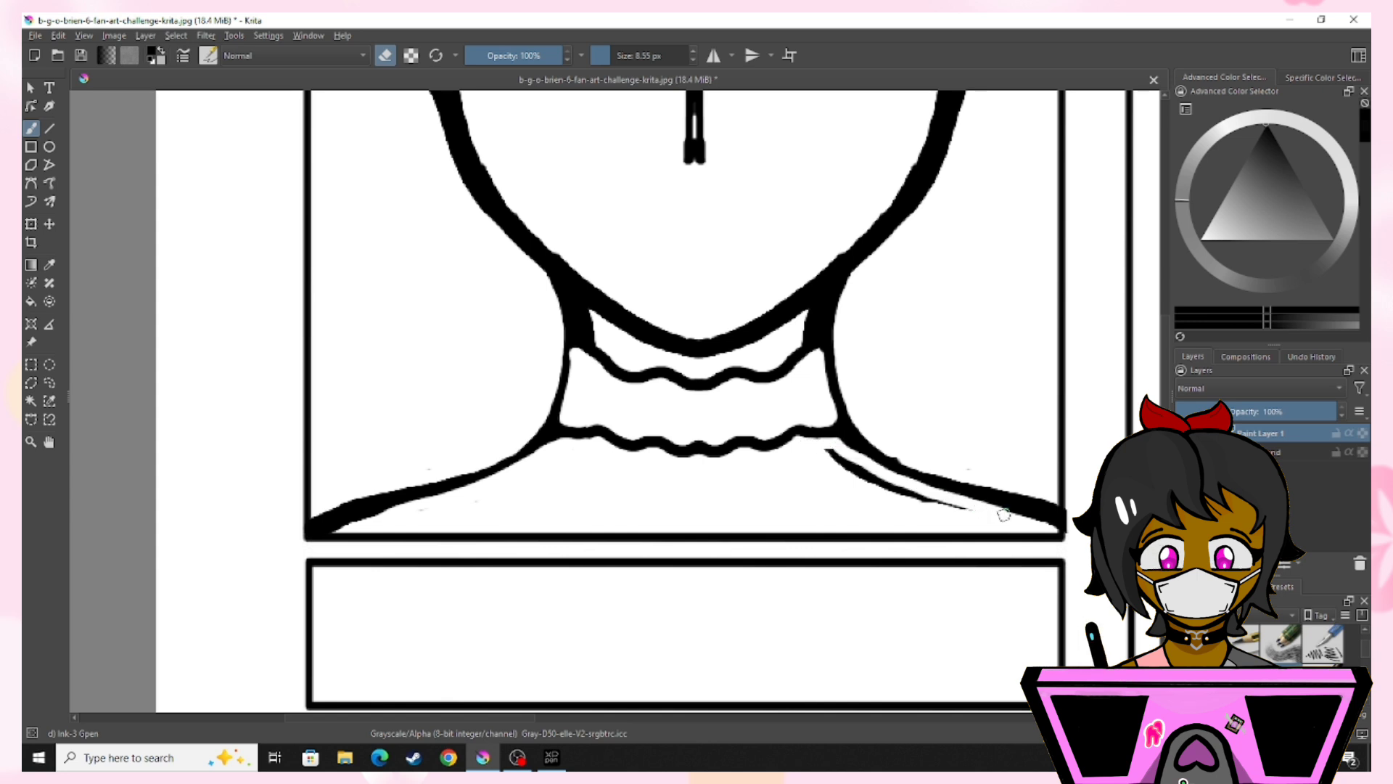
pyautogui.moveTo(863, 486)
pyautogui.mouseDown()
pyautogui.moveTo(939, 513)
pyautogui.moveTo(889, 493)
pyautogui.moveTo(1000, 514)
pyautogui.mouseUp()
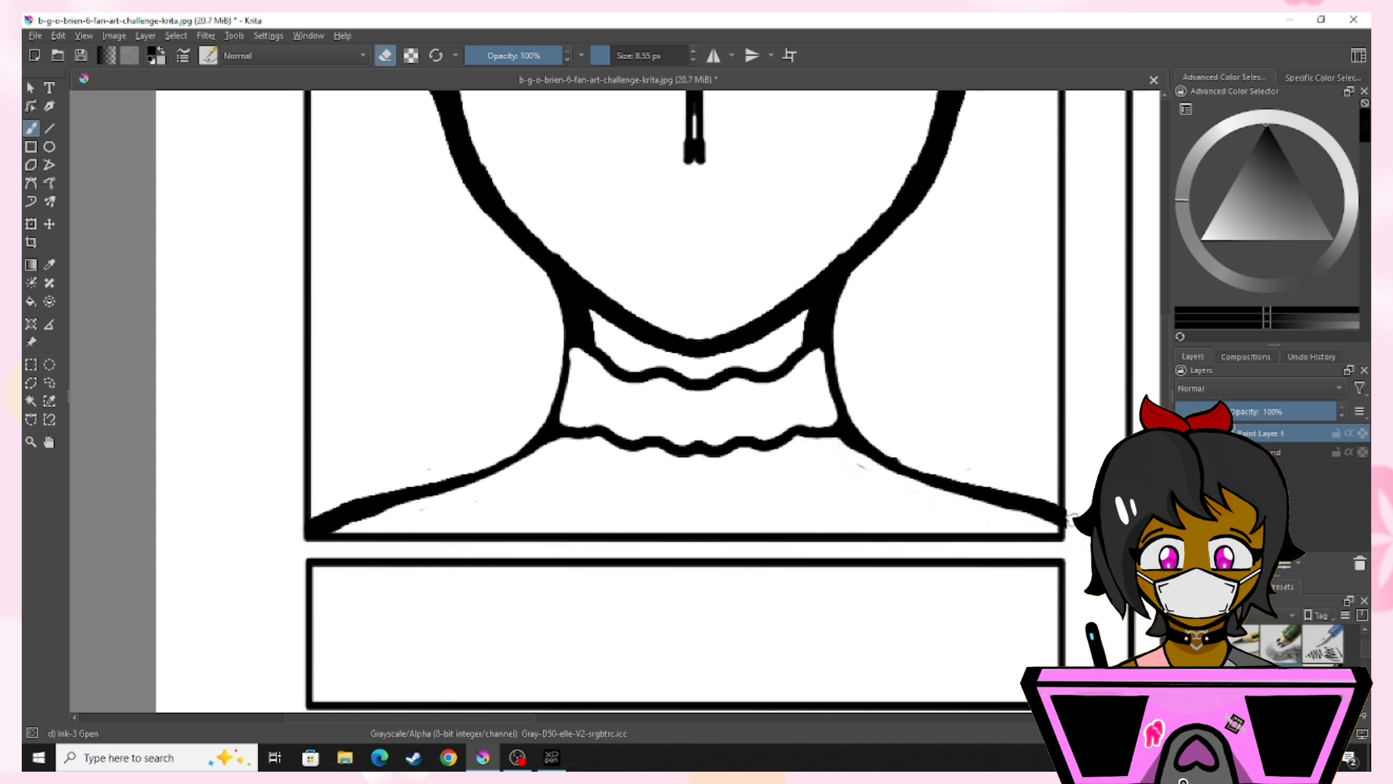
pyautogui.moveTo(879, 443); pyautogui.dragTo(932, 470)
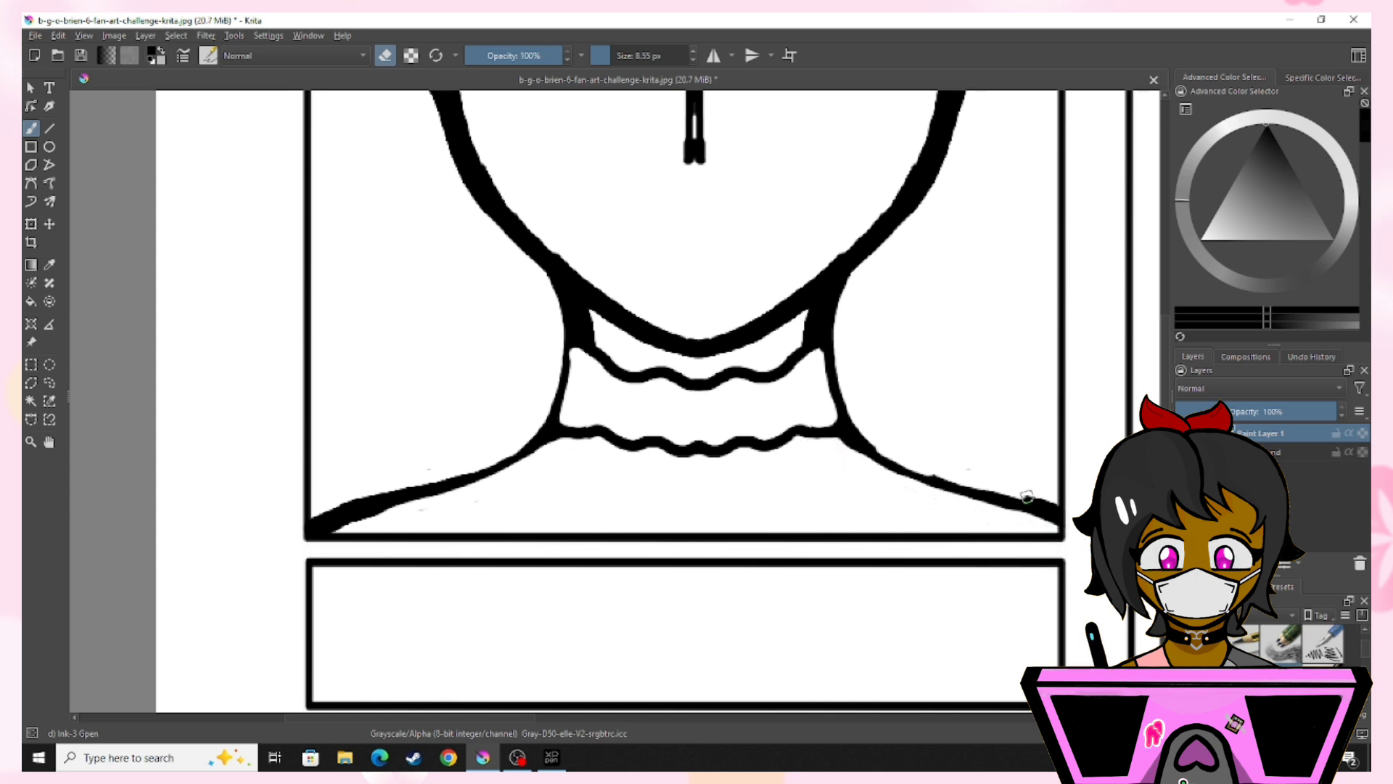
# - Redraw both shoulder lines with the brush as smooth curves running from the neck to the panel's bottom corners
pyautogui.press('e')
pyautogui.moveTo(846, 425); pyautogui.dragTo(1062, 532)
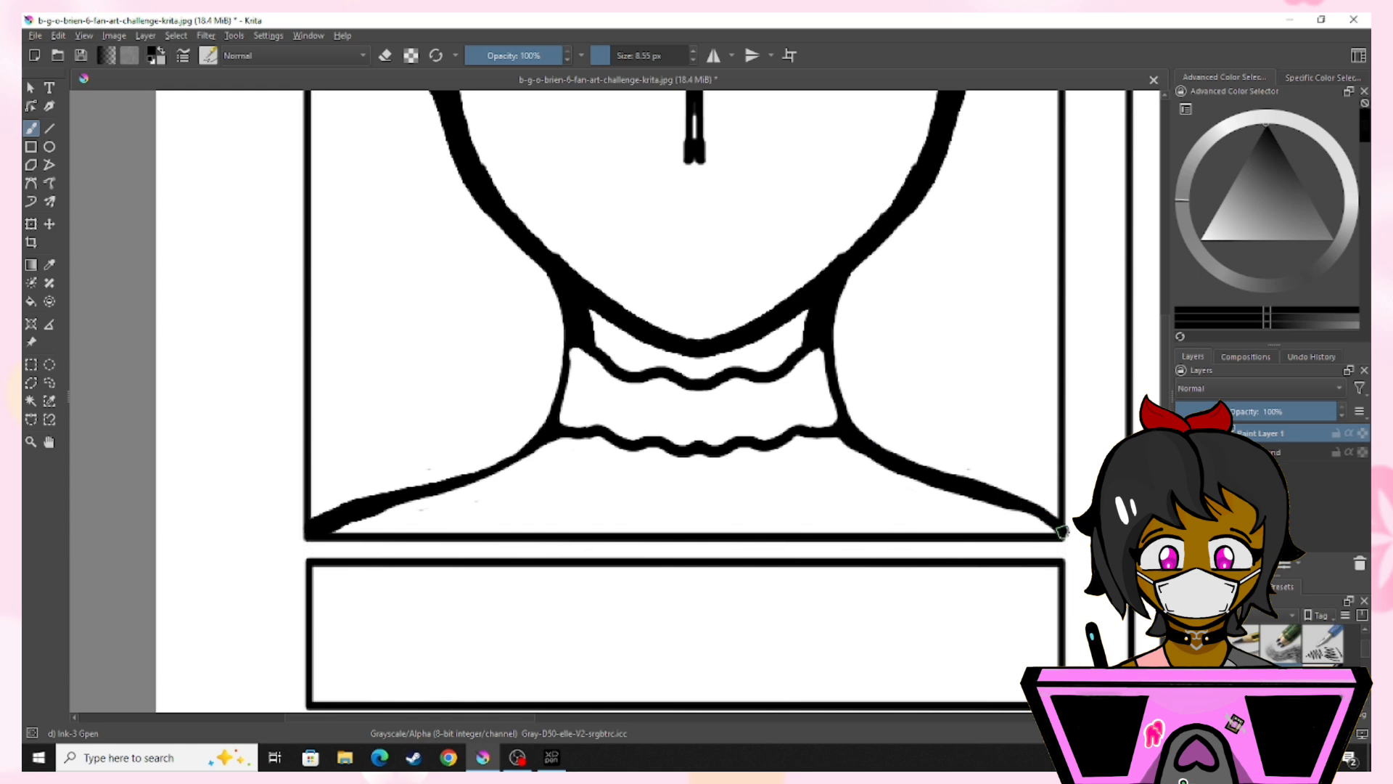
pyautogui.moveTo(524, 436)
pyautogui.mouseDown()
pyautogui.moveTo(482, 472)
pyautogui.moveTo(335, 524)
pyautogui.mouseUp()
# - Draw a straight vertical line from the collar's lower edge to the panel's bottom border, and set the freehand brush size to 6.54 px
pyautogui.scroll(-3, 335, 524)
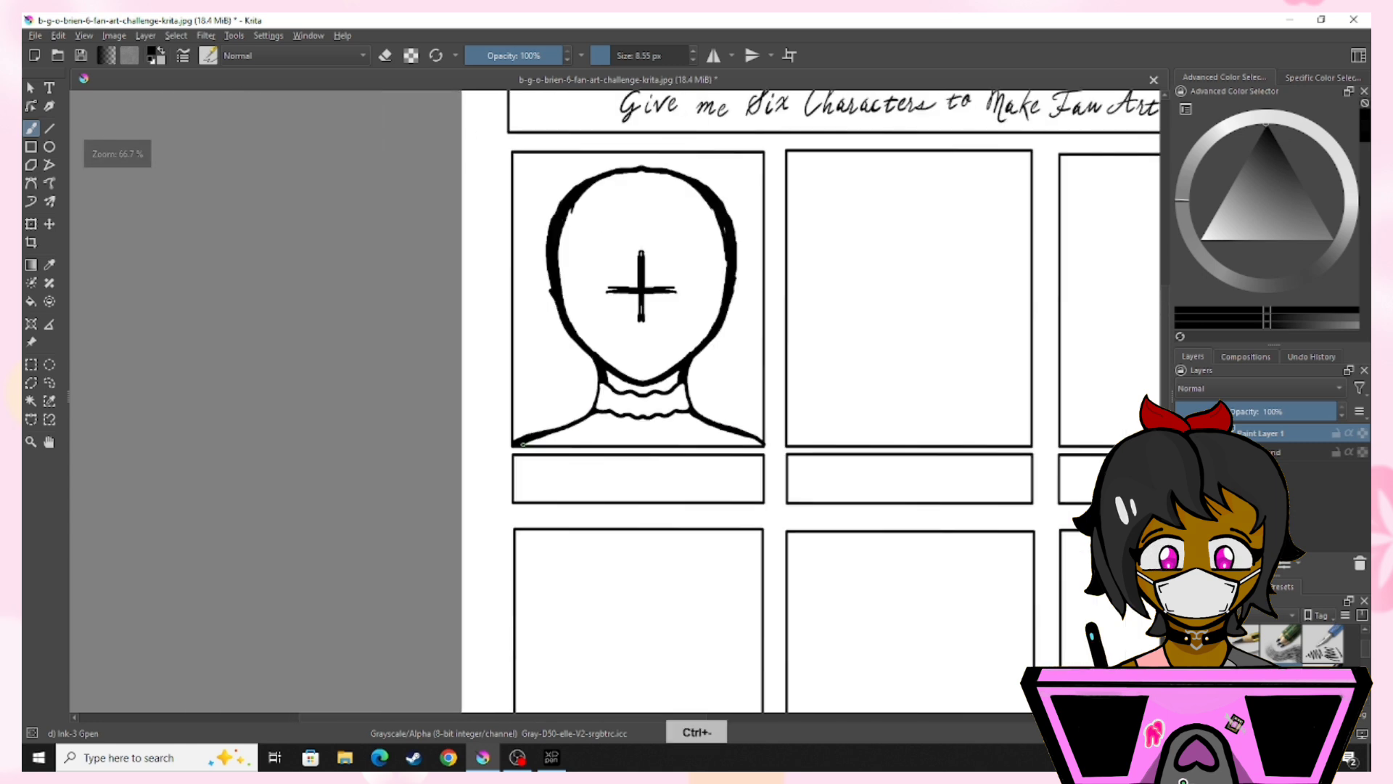
pyautogui.hotkey('ctrl', '+')
pyautogui.hotkey('ctrl', '+')
pyautogui.hotkey('ctrl', '+')
pyautogui.click(49, 129)
pyautogui.moveTo(689, 457); pyautogui.dragTo(695, 538)
pyautogui.click(32, 128)
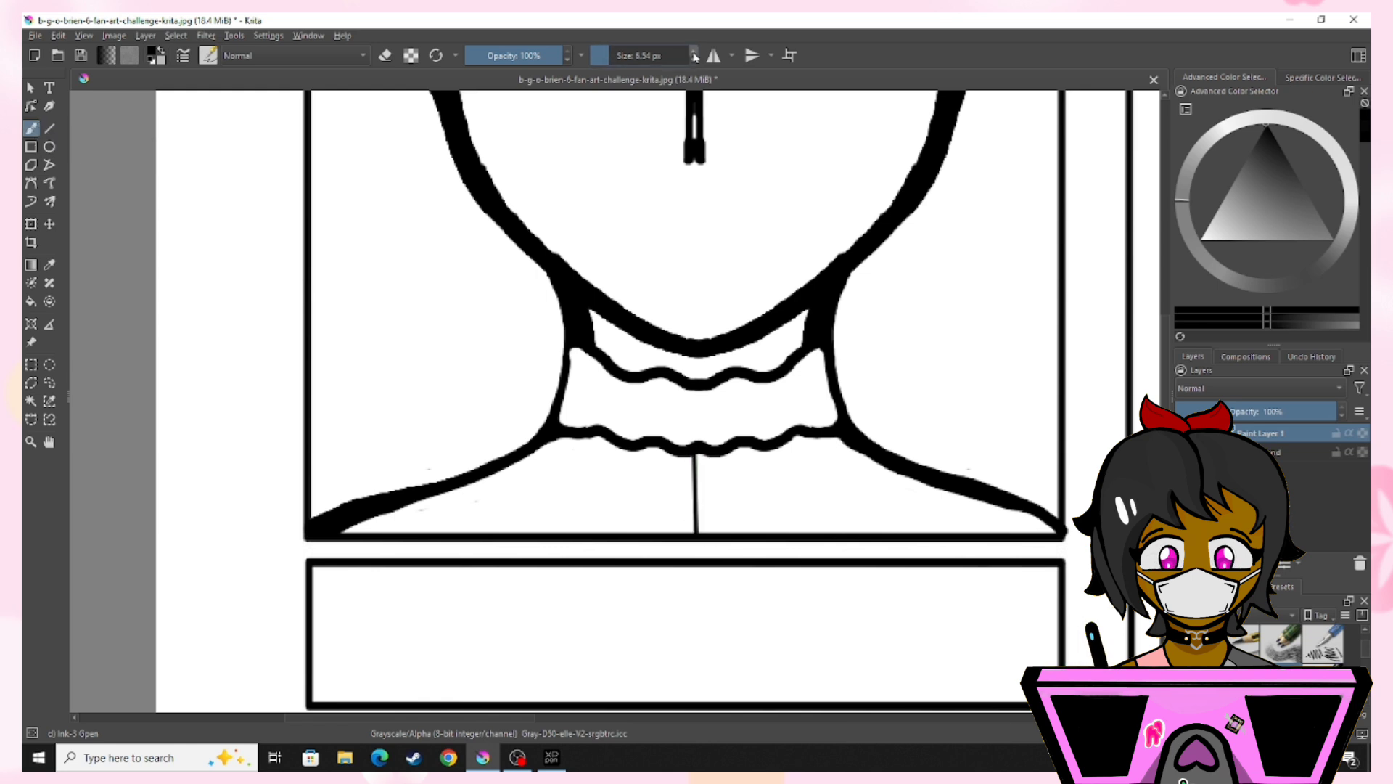
# - Draw a closed, rounded flap shape over the left shoulder, tapering toward the centre line
pyautogui.hotkey('ctrl', '-')
pyautogui.hotkey('ctrl', '-')
pyautogui.hotkey('ctrl', '-')
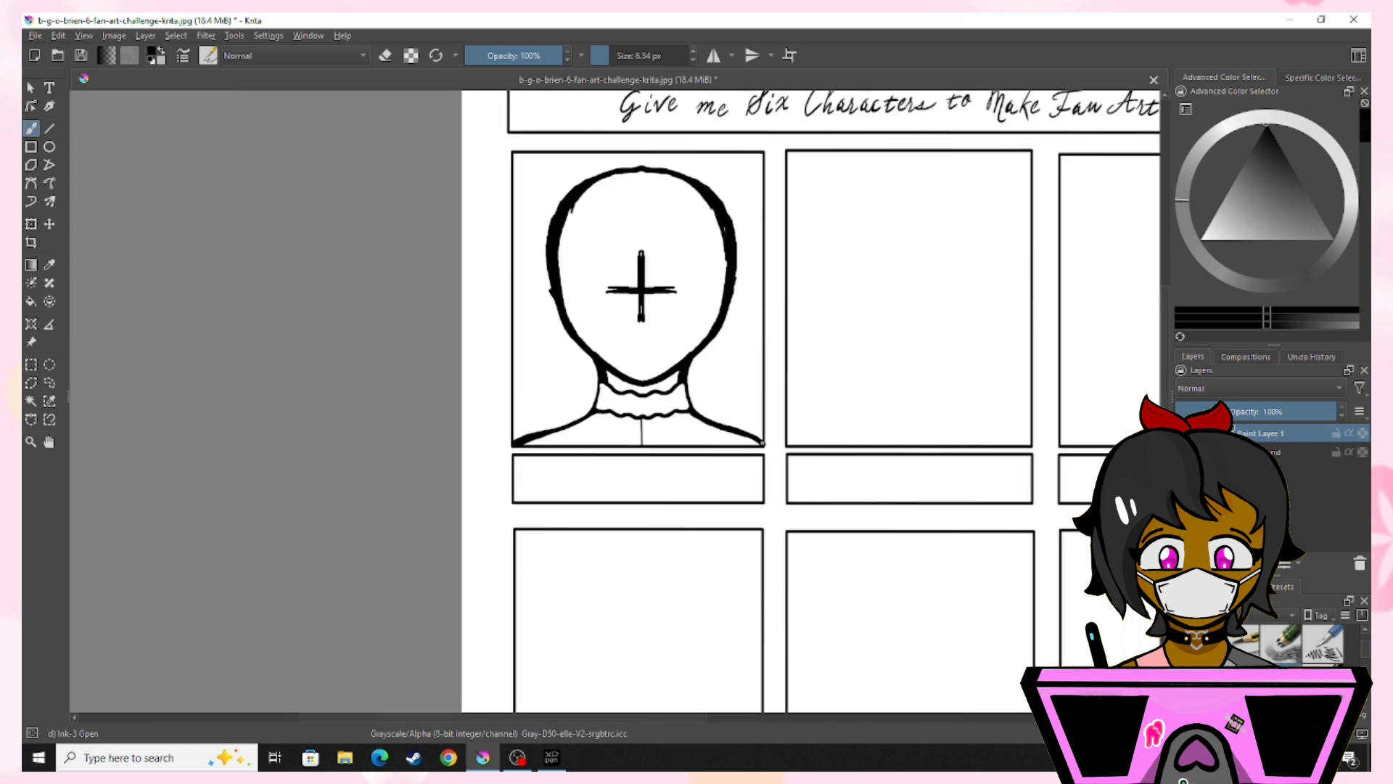
pyautogui.hotkey('ctrl', '+')
pyautogui.hotkey('ctrl', '+')
pyautogui.hotkey('ctrl', '+')
pyautogui.moveTo(486, 399)
pyautogui.mouseDown()
pyautogui.moveTo(605, 489)
pyautogui.moveTo(580, 508)
pyautogui.moveTo(457, 501)
pyautogui.moveTo(393, 463)
pyautogui.moveTo(487, 395)
pyautogui.mouseUp()
# - Erase the shoulder line running through the inside of the left flap shape
pyautogui.press('e')
pyautogui.hotkey('ctrl', '+')
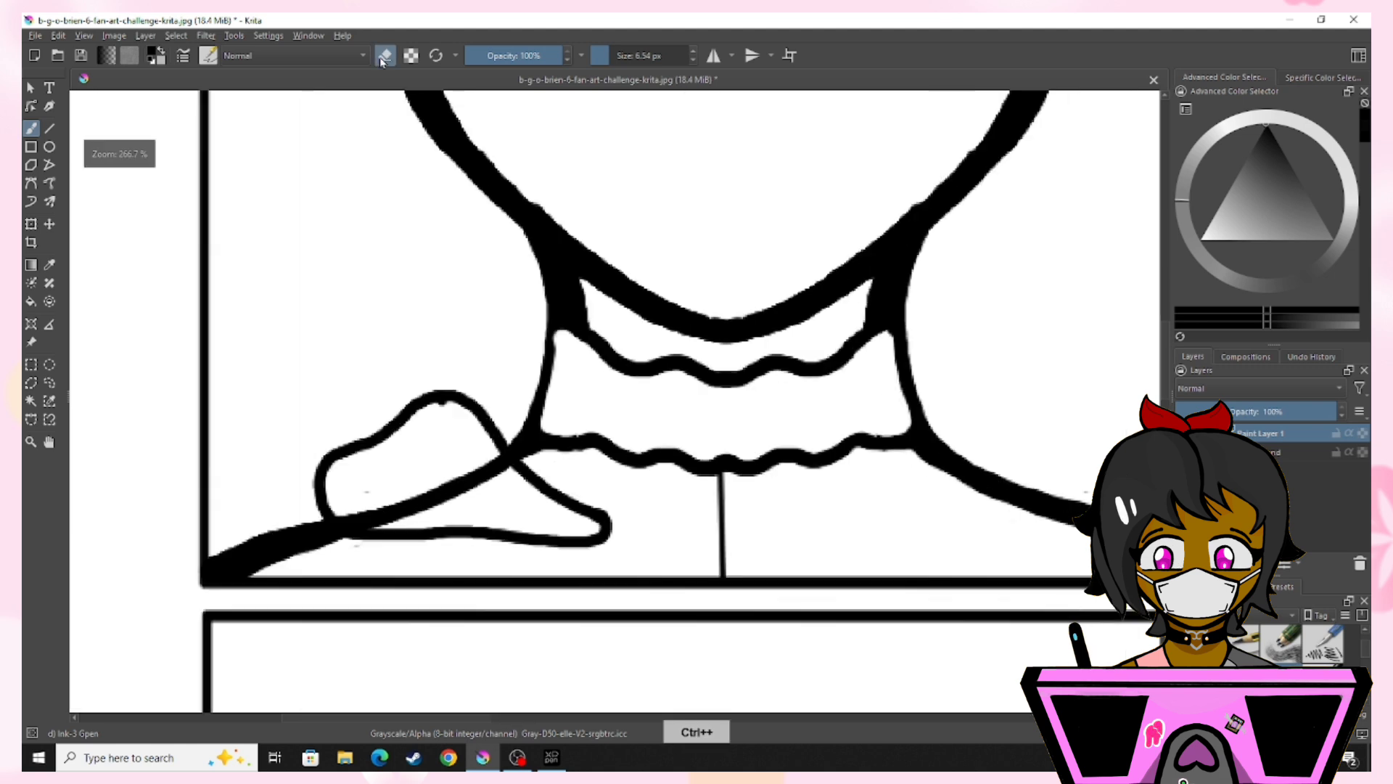
pyautogui.moveTo(341, 521)
pyautogui.mouseDown()
pyautogui.moveTo(402, 508)
pyautogui.moveTo(415, 483)
pyautogui.moveTo(462, 485)
pyautogui.mouseUp()
pyautogui.moveTo(424, 410); pyautogui.dragTo(451, 407)
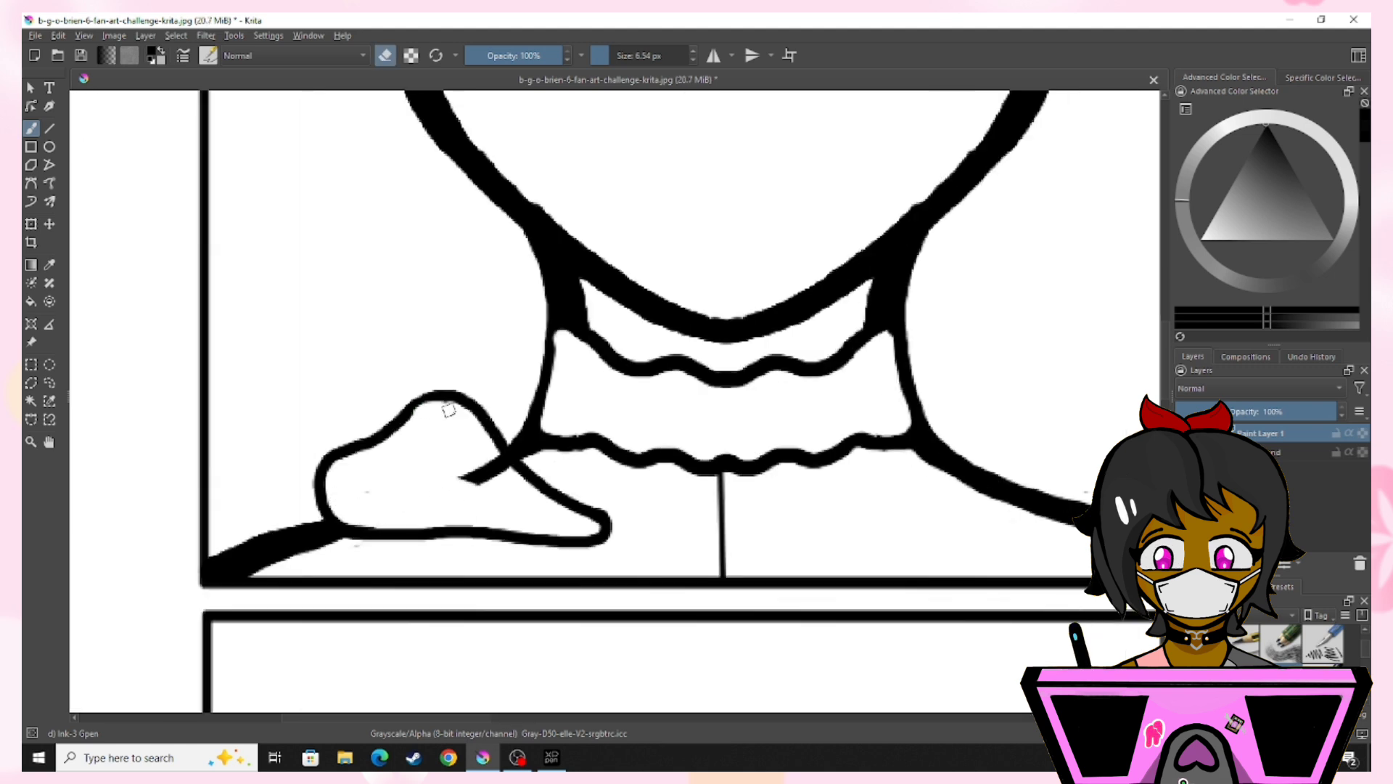
pyautogui.moveTo(499, 466); pyautogui.dragTo(467, 482)
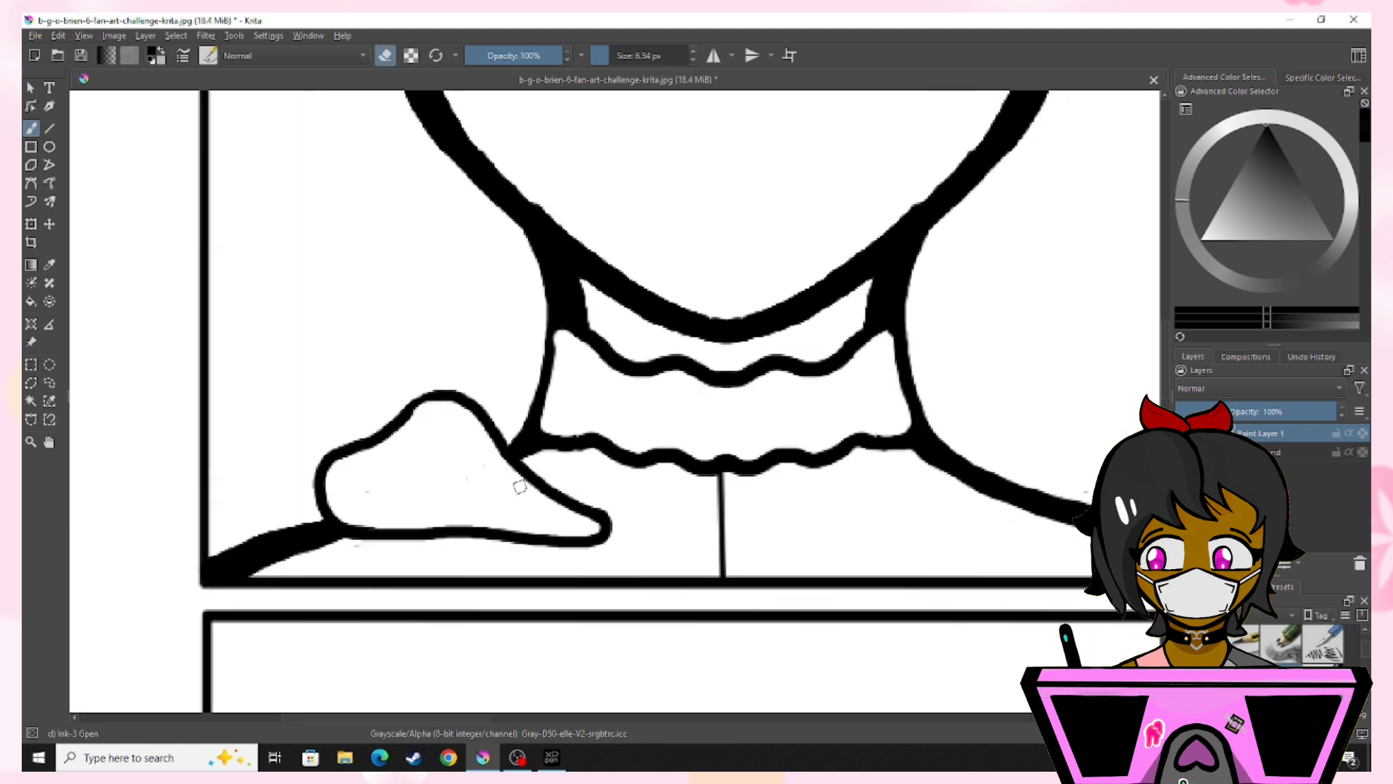
# - Draw a larger arc from the left flap up to the neck, and erase the flap's old upper-left outline beneath it
pyautogui.click(385, 57)
pyautogui.moveTo(546, 356)
pyautogui.mouseDown()
pyautogui.moveTo(427, 336)
pyautogui.moveTo(334, 415)
pyautogui.moveTo(322, 454)
pyautogui.moveTo(519, 338)
pyautogui.mouseUp()
pyautogui.hotkey('ctrl', '-')
pyautogui.hotkey('ctrl', '-')
pyautogui.hotkey('ctrl', '+')
pyautogui.hotkey('ctrl', '+')
pyautogui.hotkey('ctrl', '+')
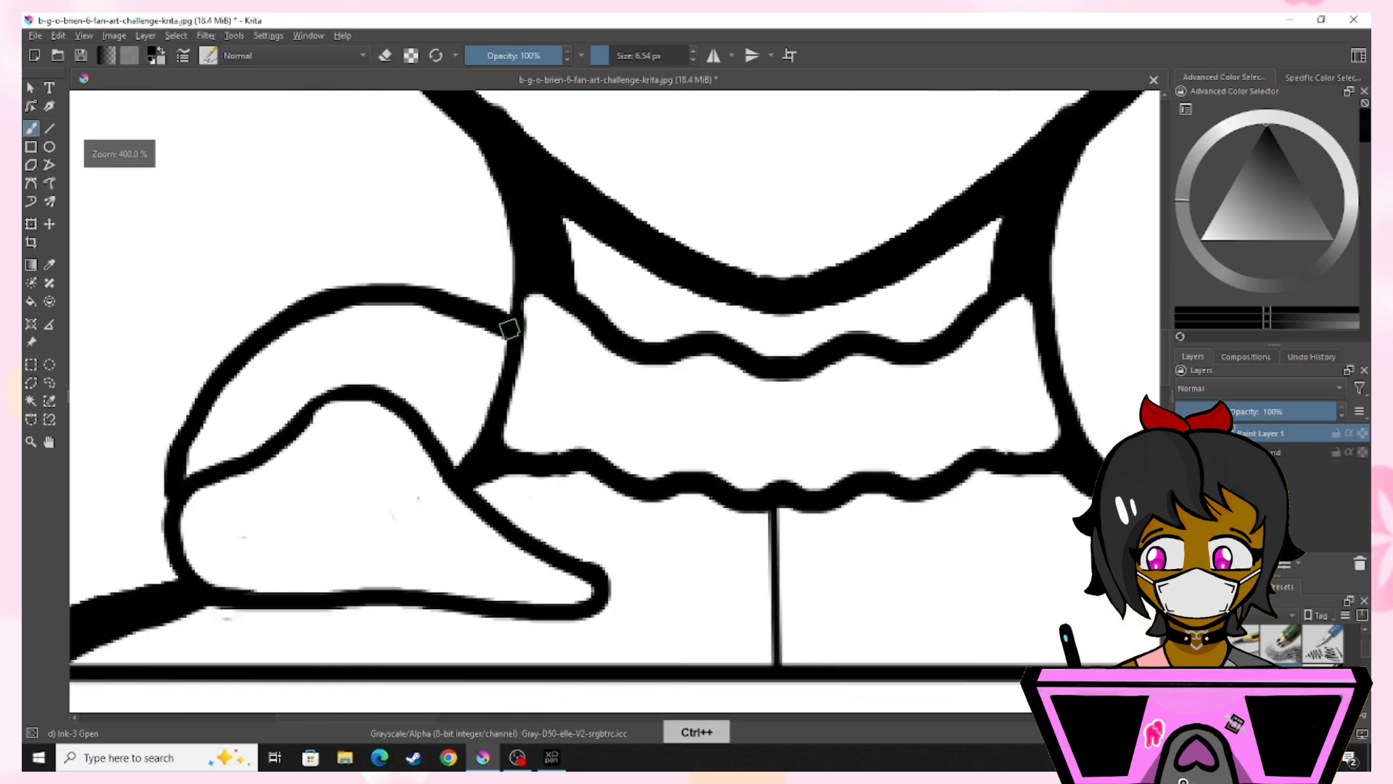
pyautogui.press('e')
pyautogui.moveTo(198, 488)
pyautogui.mouseDown()
pyautogui.moveTo(242, 433)
pyautogui.moveTo(298, 398)
pyautogui.moveTo(333, 399)
pyautogui.mouseUp()
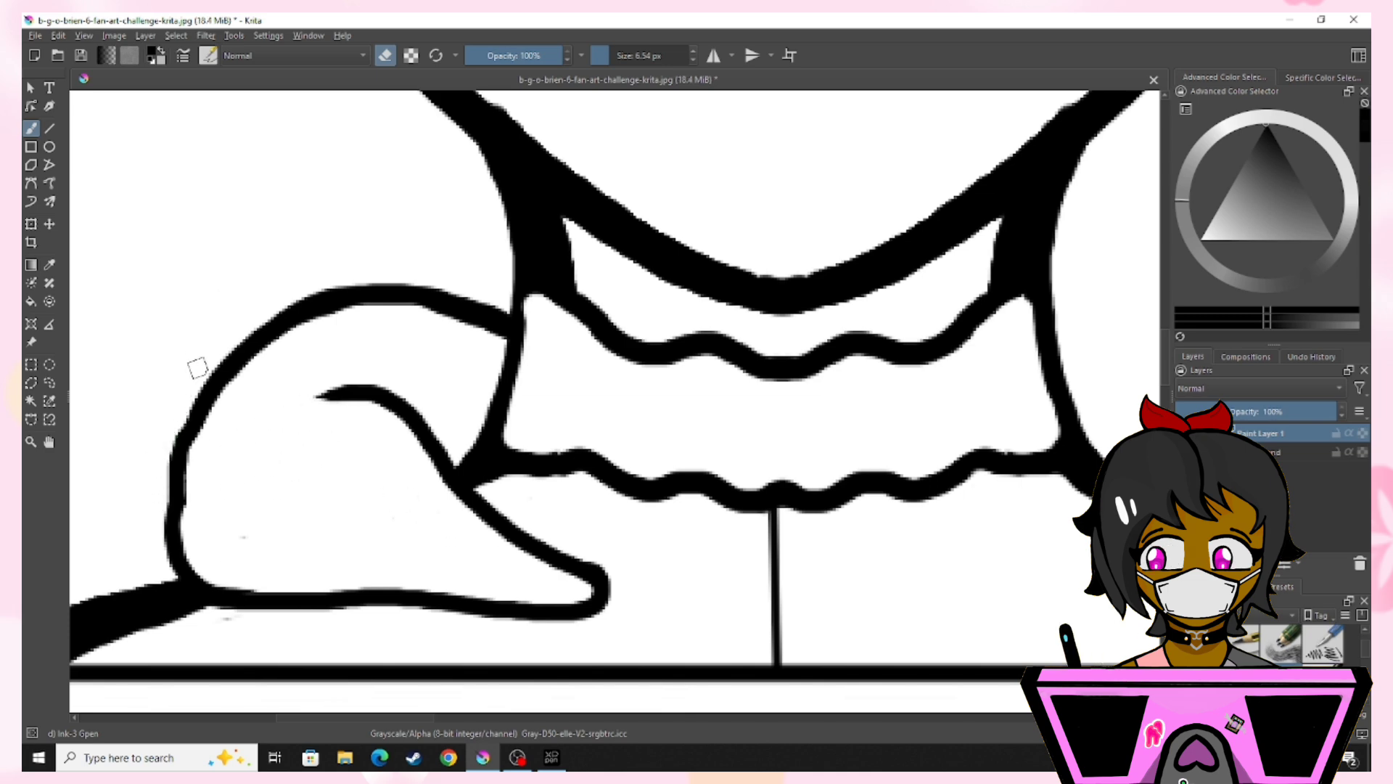
# - Turn on horizontal mirroring and trace over the left flap's outlines to reproduce it on the right shoulder
pyautogui.hotkey('ctrl', '-')
pyautogui.hotkey('ctrl', '-')
pyautogui.hotkey('ctrl', '+')
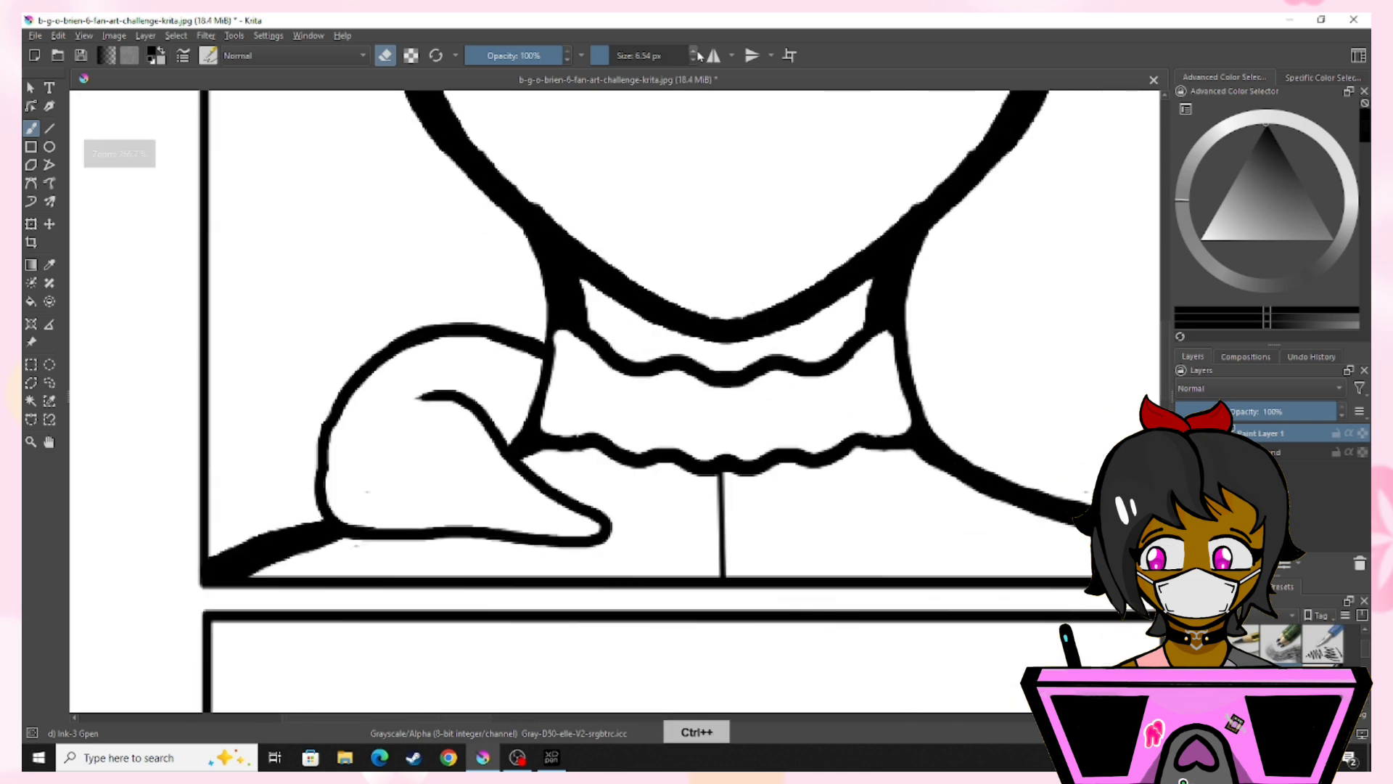
pyautogui.click(714, 58)
pyautogui.moveTo(422, 399)
pyautogui.mouseDown()
pyautogui.moveTo(465, 395)
pyautogui.moveTo(512, 454)
pyautogui.mouseUp()
pyautogui.press('e')
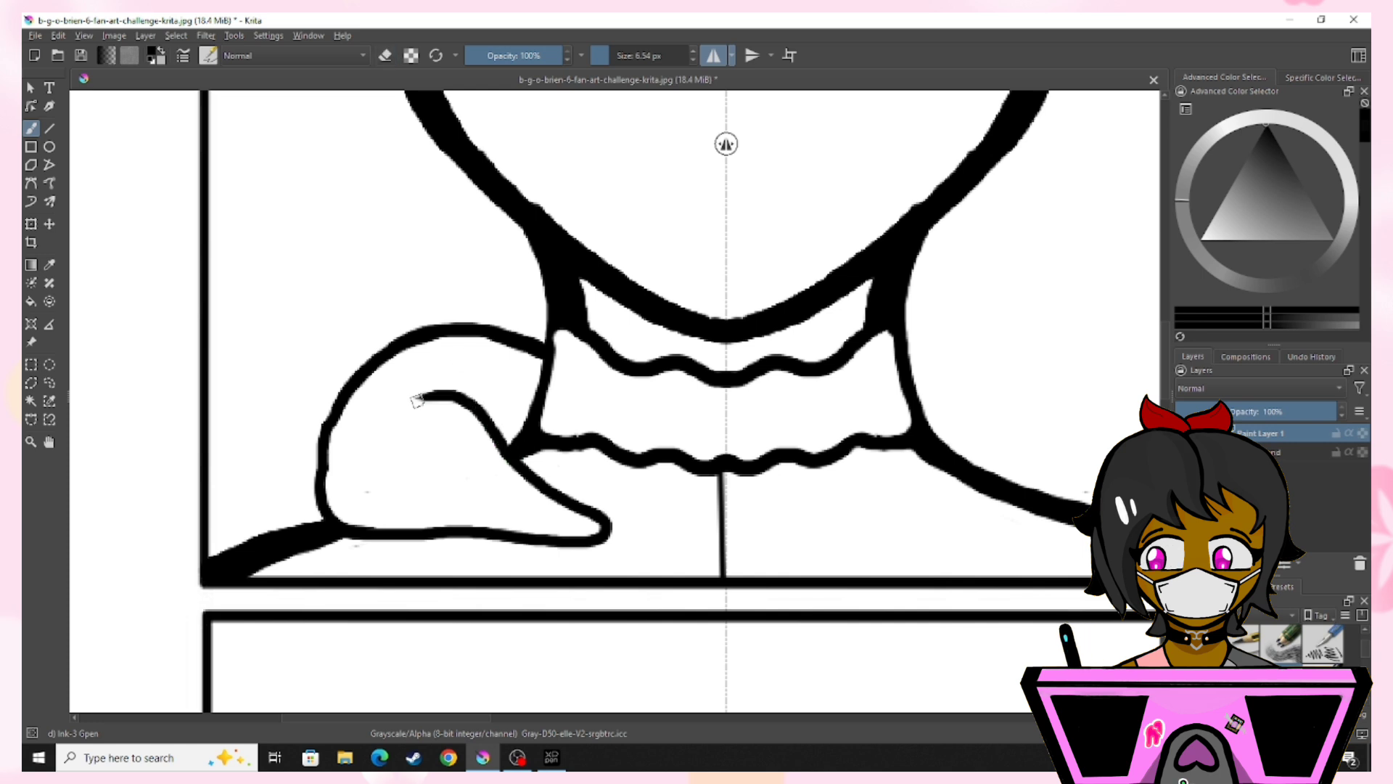
pyautogui.moveTo(416, 398)
pyautogui.mouseDown()
pyautogui.moveTo(454, 396)
pyautogui.moveTo(609, 532)
pyautogui.mouseUp()
pyautogui.moveTo(319, 479)
pyautogui.mouseDown()
pyautogui.moveTo(383, 529)
pyautogui.moveTo(581, 543)
pyautogui.moveTo(601, 526)
pyautogui.mouseUp()
pyautogui.moveTo(330, 516)
pyautogui.mouseDown()
pyautogui.moveTo(323, 431)
pyautogui.moveTo(365, 370)
pyautogui.moveTo(453, 326)
pyautogui.moveTo(542, 347)
pyautogui.mouseUp()
# - Turn off horizontal mirroring and erase the shoulder line passing through the right flap
pyautogui.hotkey('ctrl', '-')
pyautogui.hotkey('ctrl', '-')
pyautogui.click(714, 56)
pyautogui.hotkey('ctrl', '+')
pyautogui.hotkey('ctrl', '+')
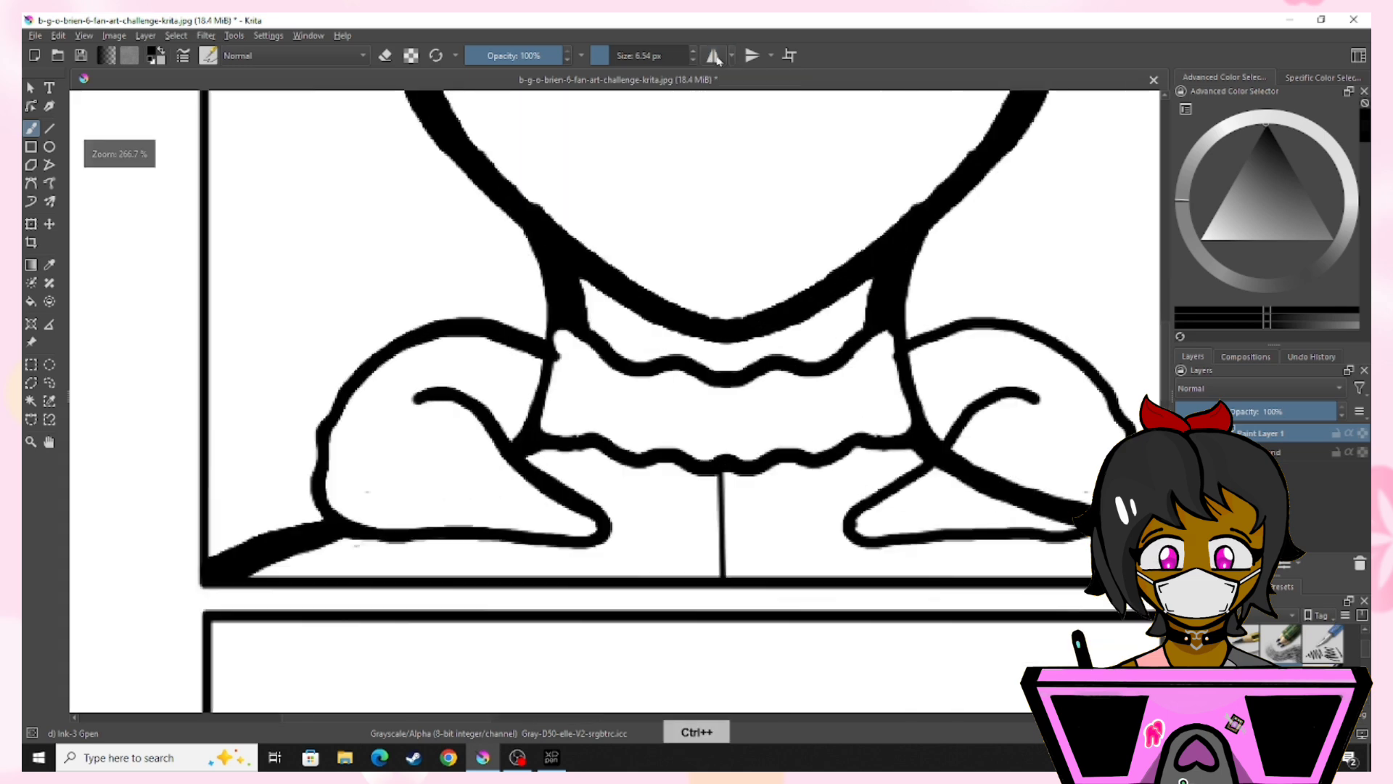
pyautogui.moveTo(971, 432); pyautogui.dragTo(921, 487)
pyautogui.click(394, 57)
pyautogui.moveTo(972, 428)
pyautogui.mouseDown()
pyautogui.moveTo(919, 487)
pyautogui.moveTo(994, 485)
pyautogui.moveTo(1011, 470)
pyautogui.moveTo(1045, 500)
pyautogui.moveTo(1079, 488)
pyautogui.moveTo(1023, 511)
pyautogui.moveTo(1071, 488)
pyautogui.mouseUp()
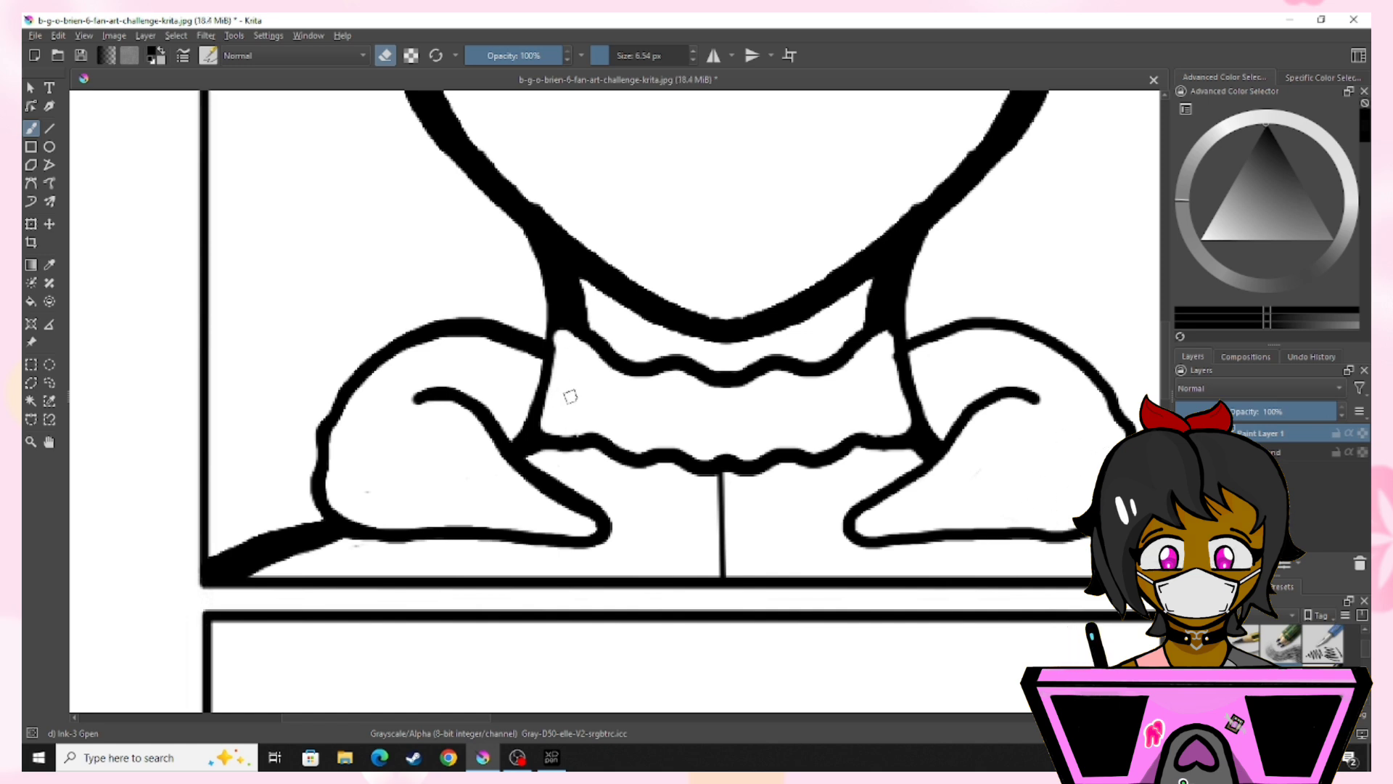
# - Set the eraser size to 11.54 px and thin the outer sides and inner right edge of the head outline
pyautogui.hotkey('ctrl', '-')
pyautogui.hotkey('ctrl', '+')
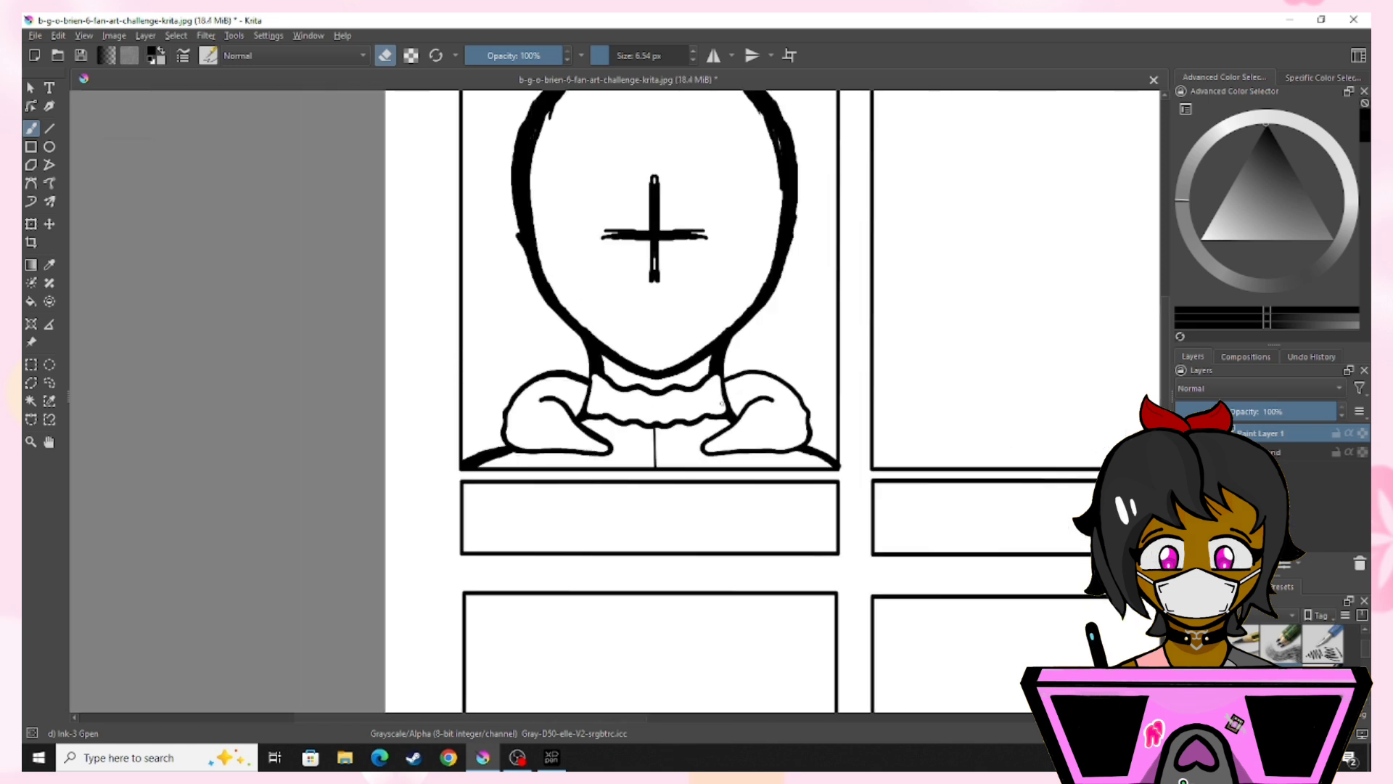
pyautogui.hotkey('ctrl', '+')
pyautogui.scroll(5, 829, 407)
pyautogui.hotkey('ctrl', '-')
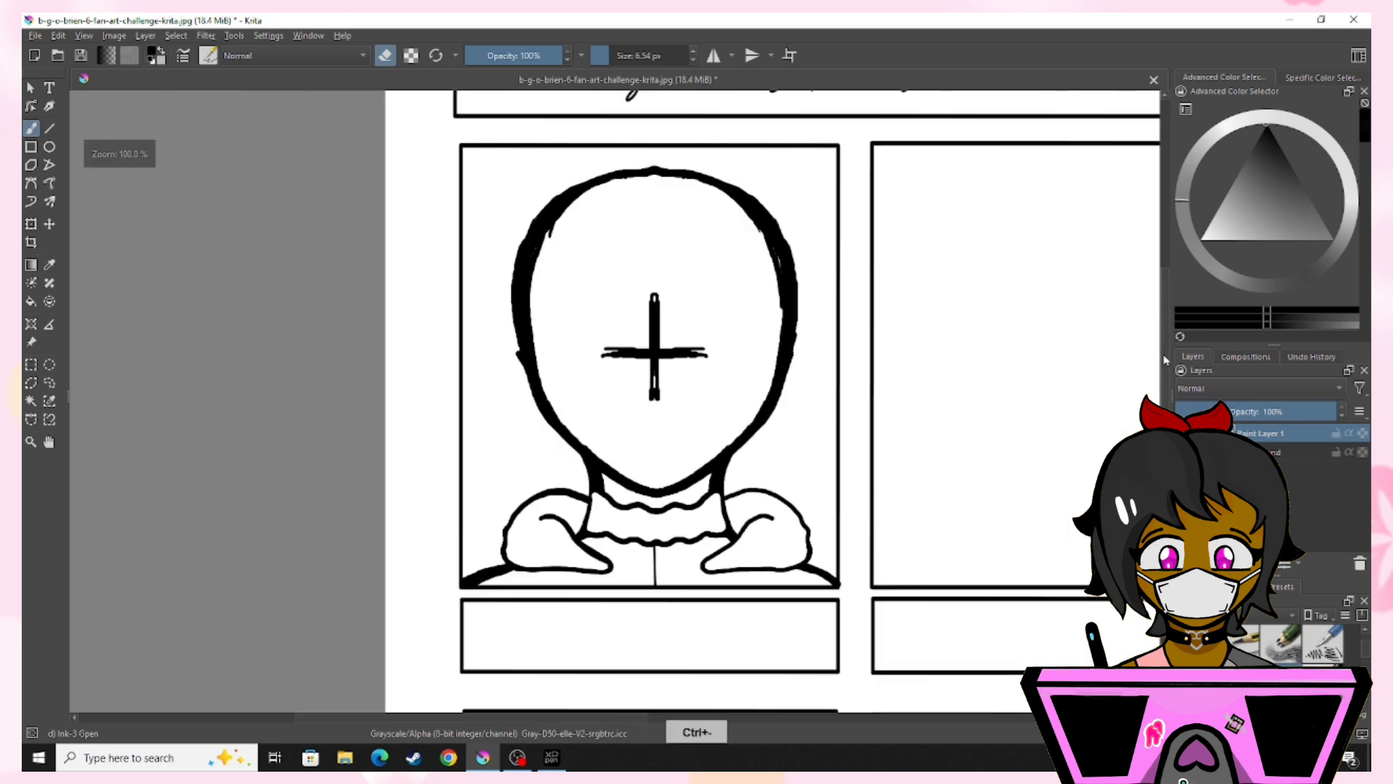
pyautogui.hotkey('ctrl', '+')
pyautogui.click(694, 53)
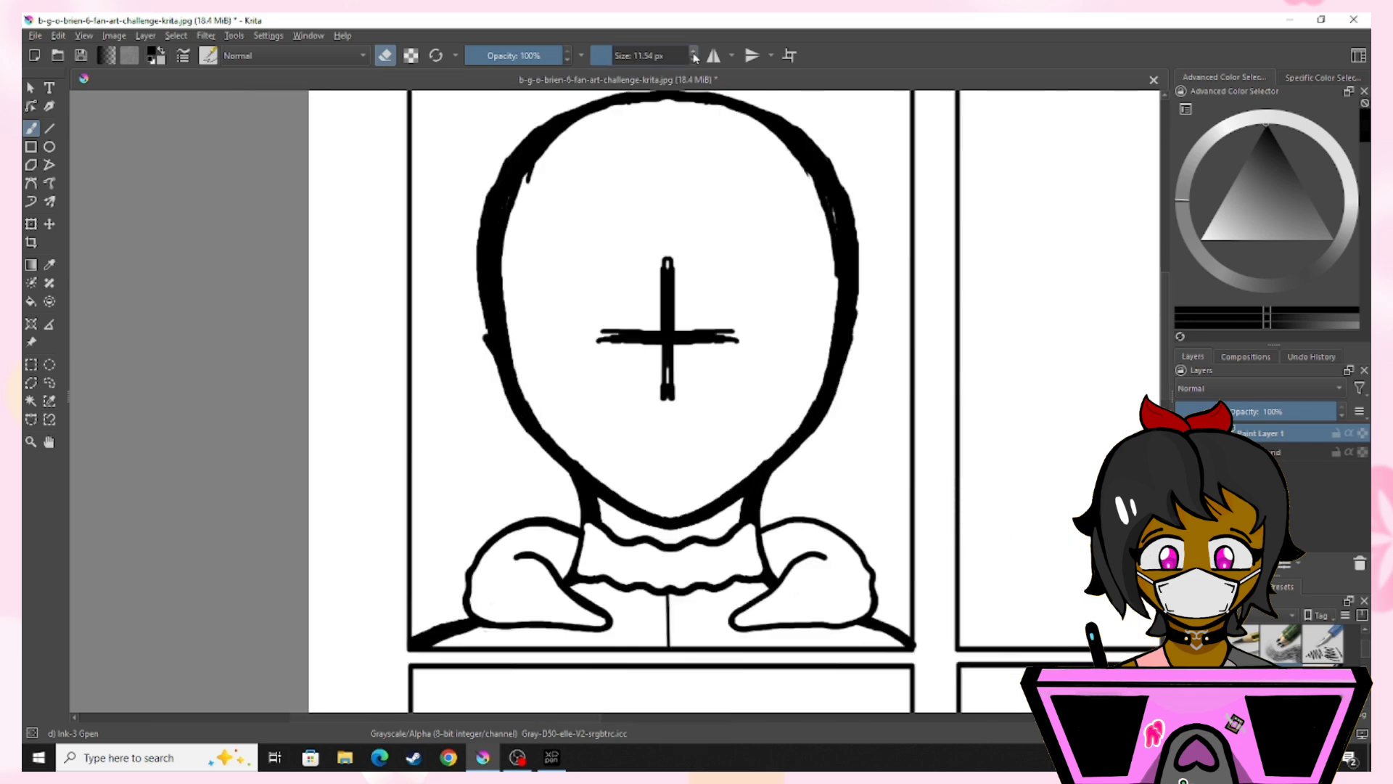
pyautogui.moveTo(471, 278)
pyautogui.mouseDown()
pyautogui.moveTo(499, 390)
pyautogui.moveTo(547, 460)
pyautogui.mouseUp()
pyautogui.moveTo(869, 245); pyautogui.dragTo(835, 407)
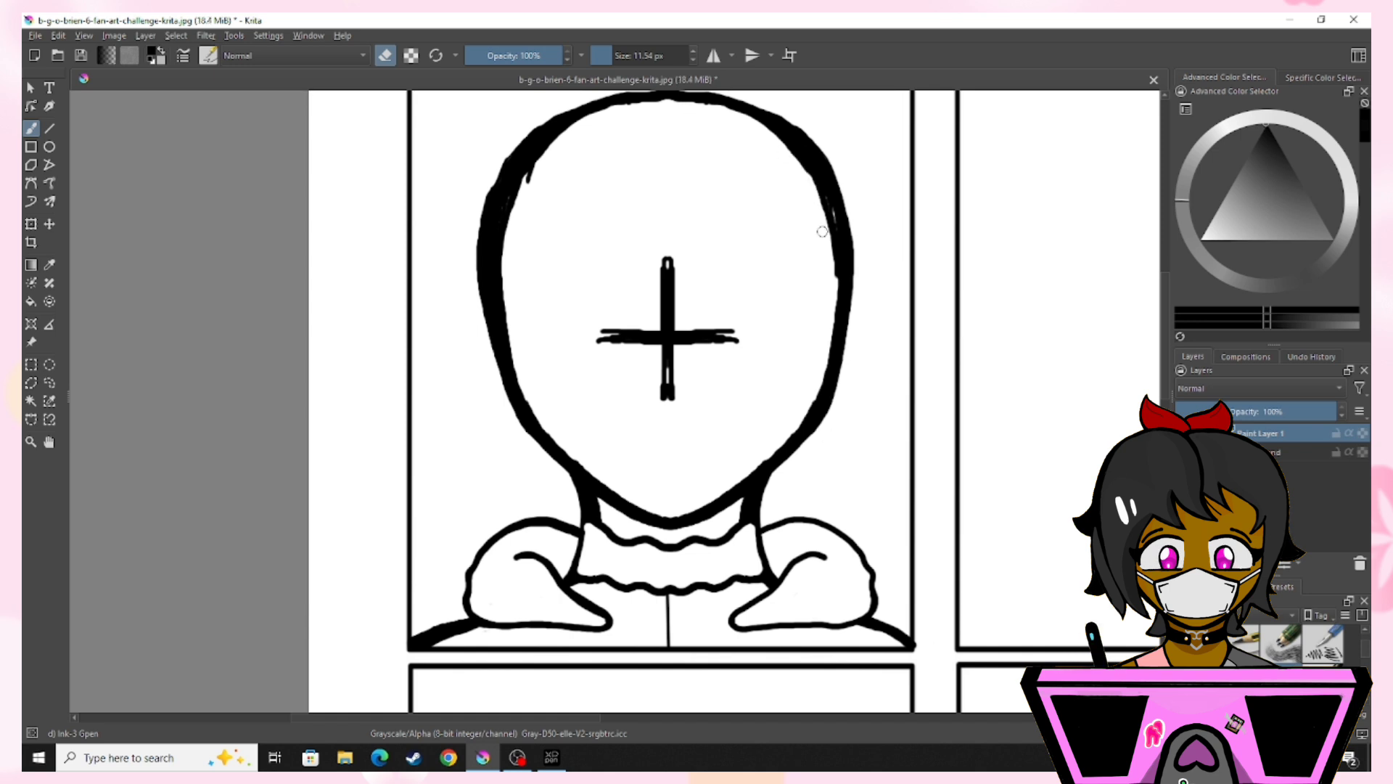
pyautogui.moveTo(769, 127)
pyautogui.mouseDown()
pyautogui.moveTo(834, 251)
pyautogui.moveTo(827, 323)
pyautogui.mouseUp()
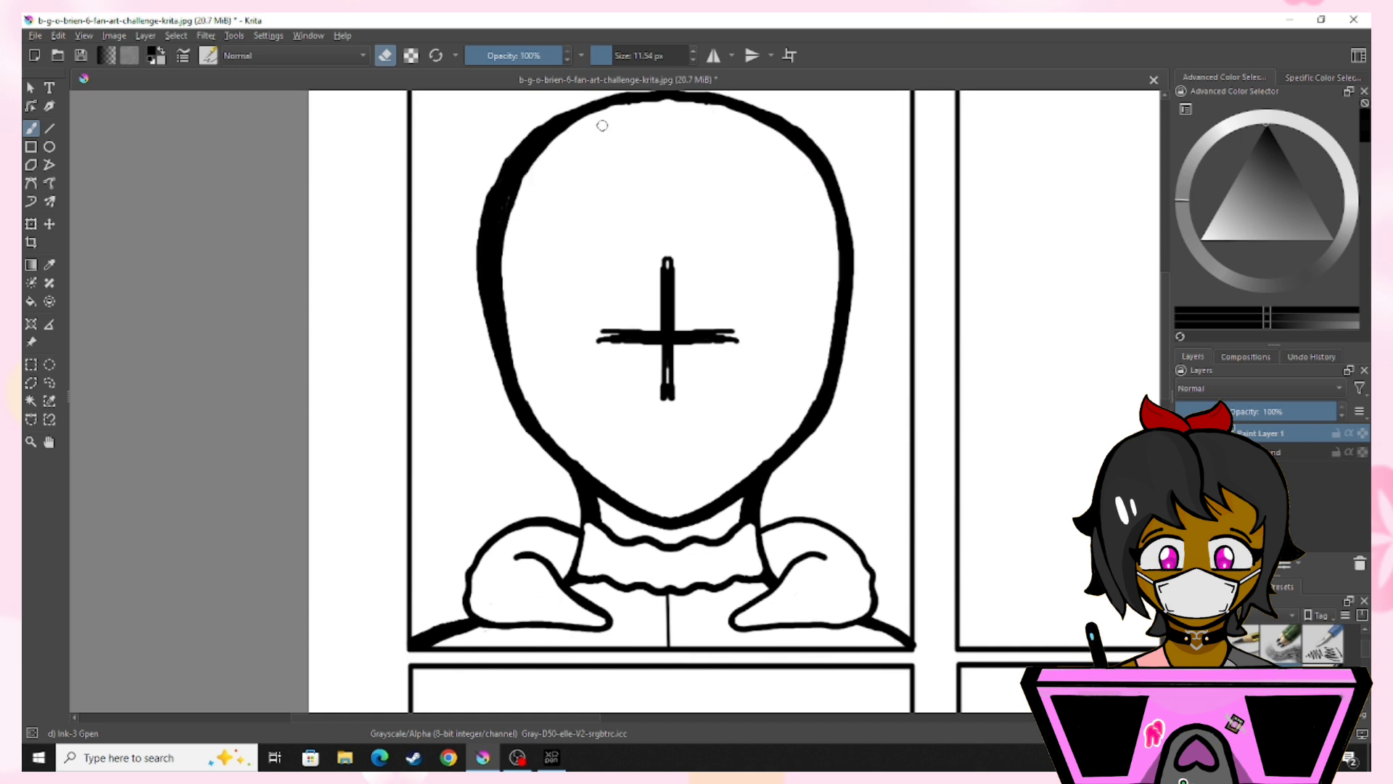
# - Thin the head outline along its inner left edge and around the right jaw with the eraser
pyautogui.moveTo(503, 240); pyautogui.dragTo(549, 430)
pyautogui.hotkey('ctrl', 'z')
pyautogui.moveTo(543, 163)
pyautogui.mouseDown()
pyautogui.moveTo(501, 290)
pyautogui.moveTo(558, 441)
pyautogui.mouseUp()
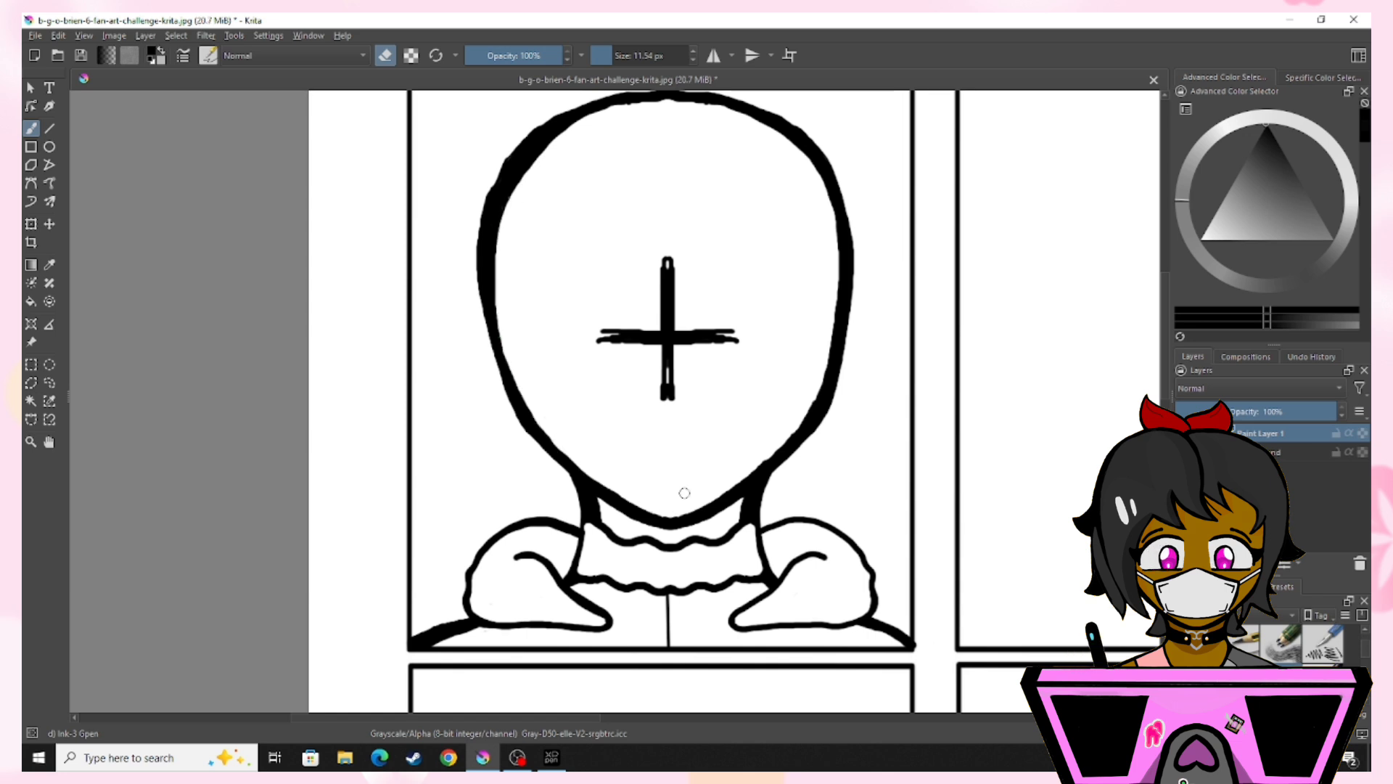
pyautogui.moveTo(816, 385)
pyautogui.mouseDown()
pyautogui.moveTo(766, 453)
pyautogui.moveTo(696, 507)
pyautogui.mouseUp()
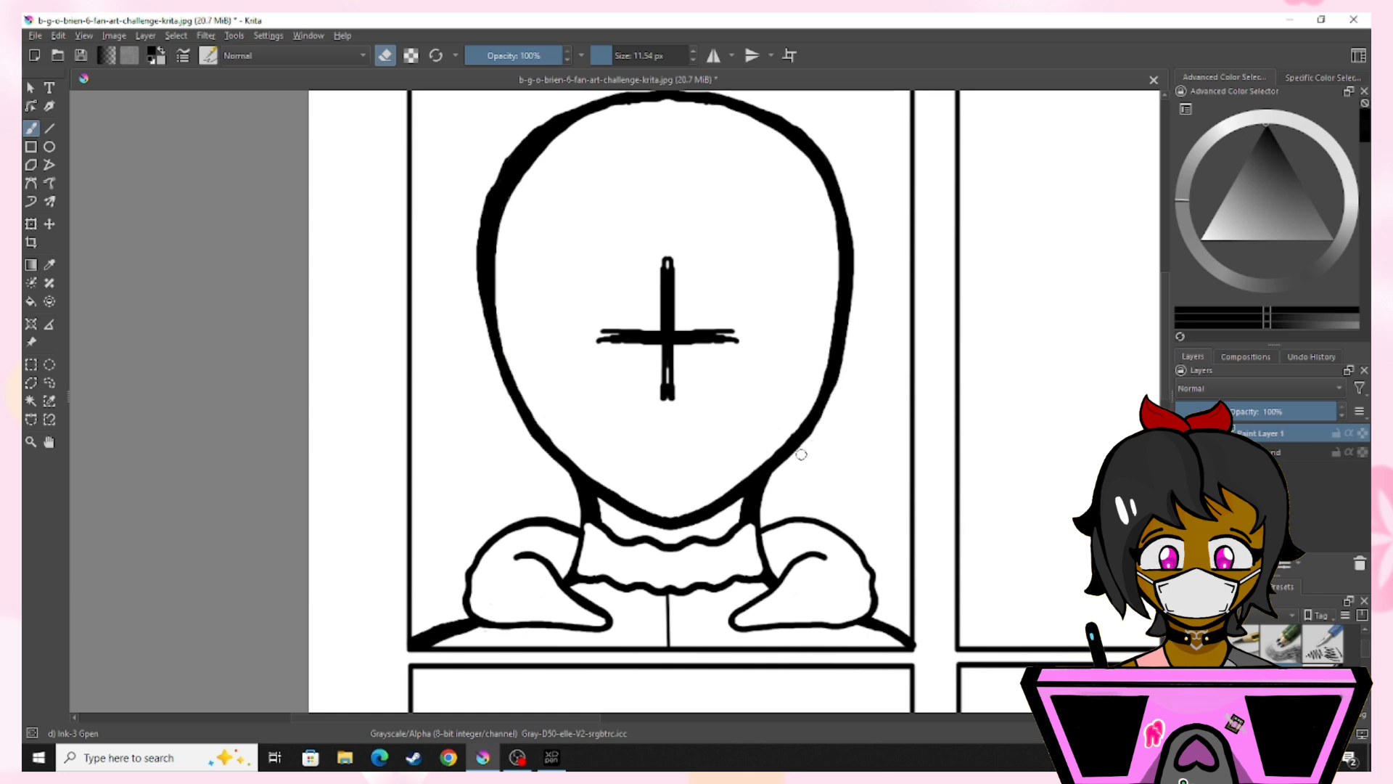
pyautogui.moveTo(801, 454)
pyautogui.mouseDown()
pyautogui.moveTo(836, 407)
pyautogui.moveTo(853, 255)
pyautogui.mouseUp()
# - Smooth the outer upper-left edge of the head outline with the eraser
pyautogui.click(386, 56)
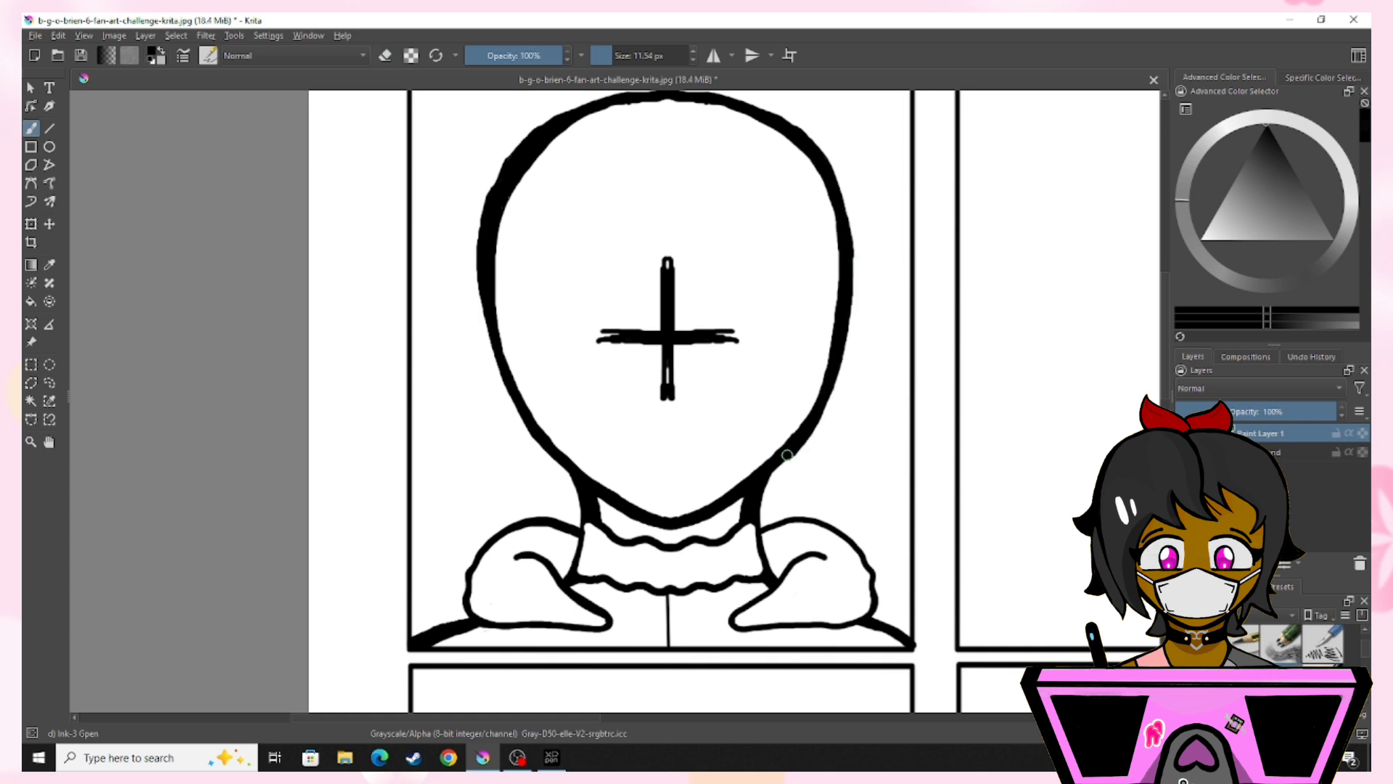
pyautogui.click(386, 55)
pyautogui.hotkey('ctrl', '-')
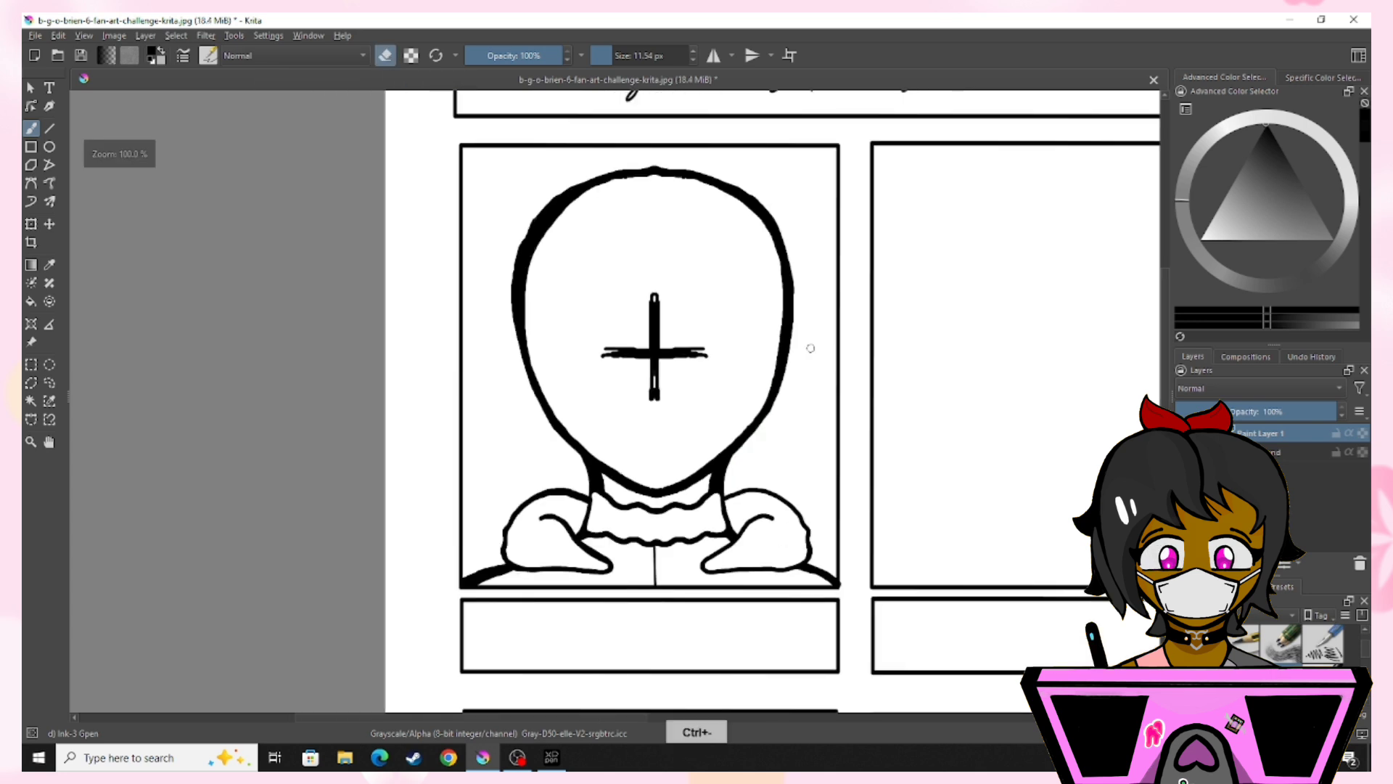
pyautogui.hotkey('ctrl', '+')
pyautogui.moveTo(532, 124); pyautogui.dragTo(483, 206)
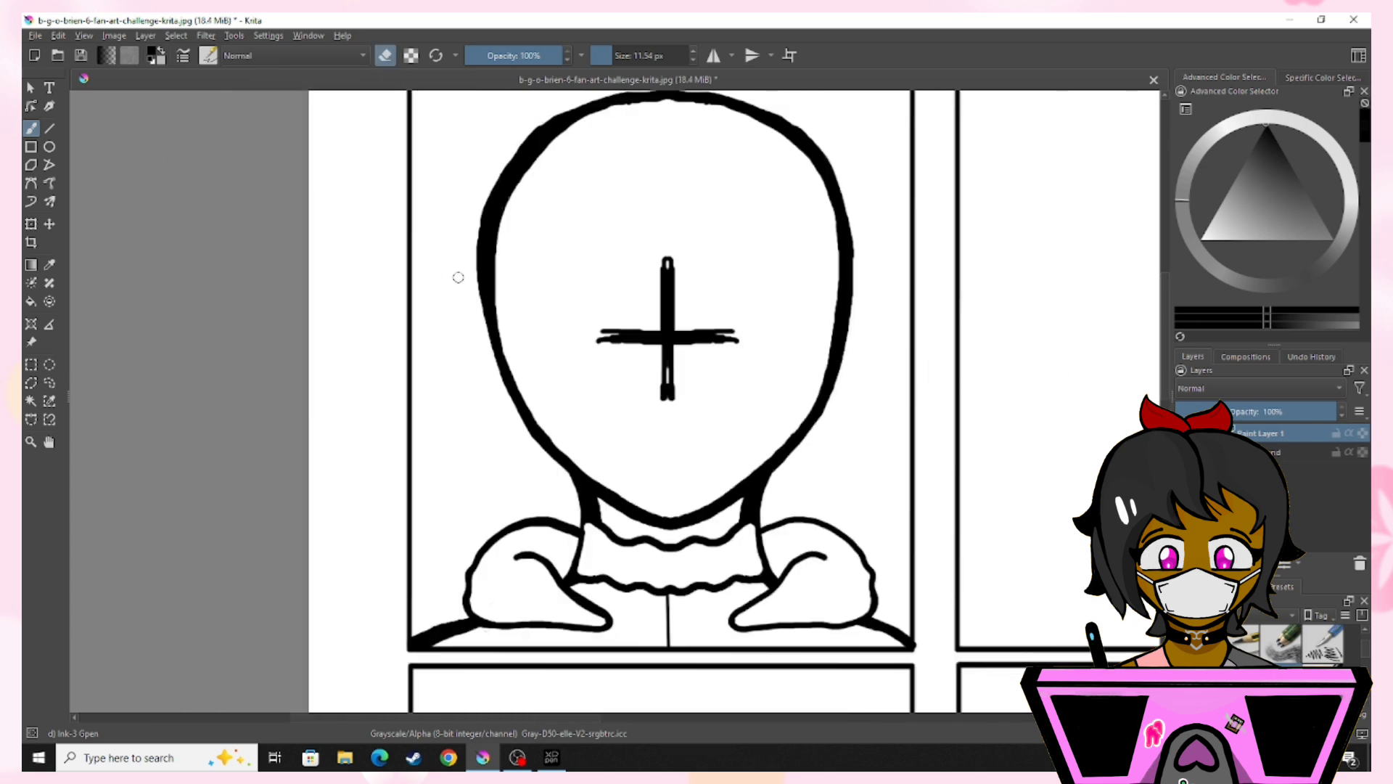
# - Set the brush size to 6.55 px, turn on horizontal mirroring, and draw a pair of slanted strokes beside the face's vertical guide
pyautogui.click(385, 55)
pyautogui.click(610, 56)
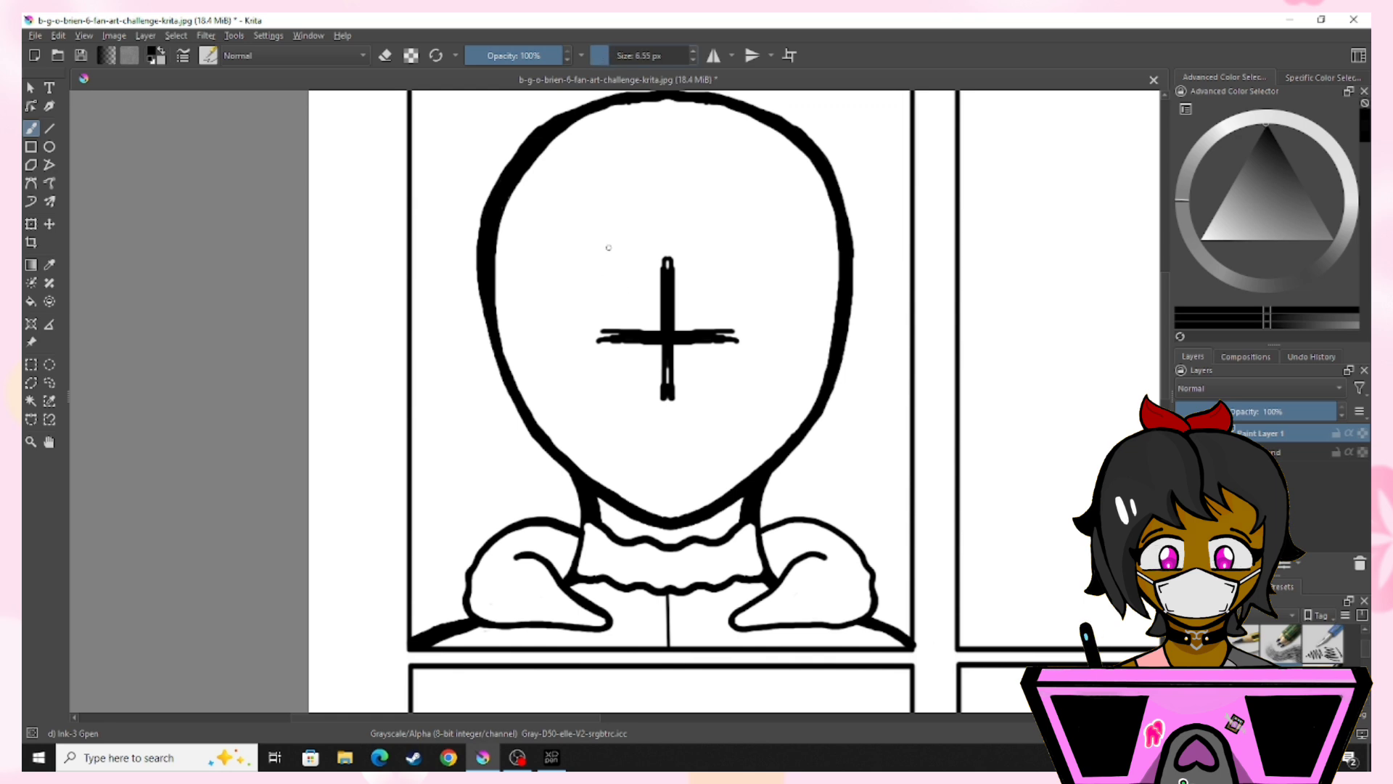
pyautogui.press('m')
pyautogui.moveTo(634, 294); pyautogui.dragTo(588, 267)
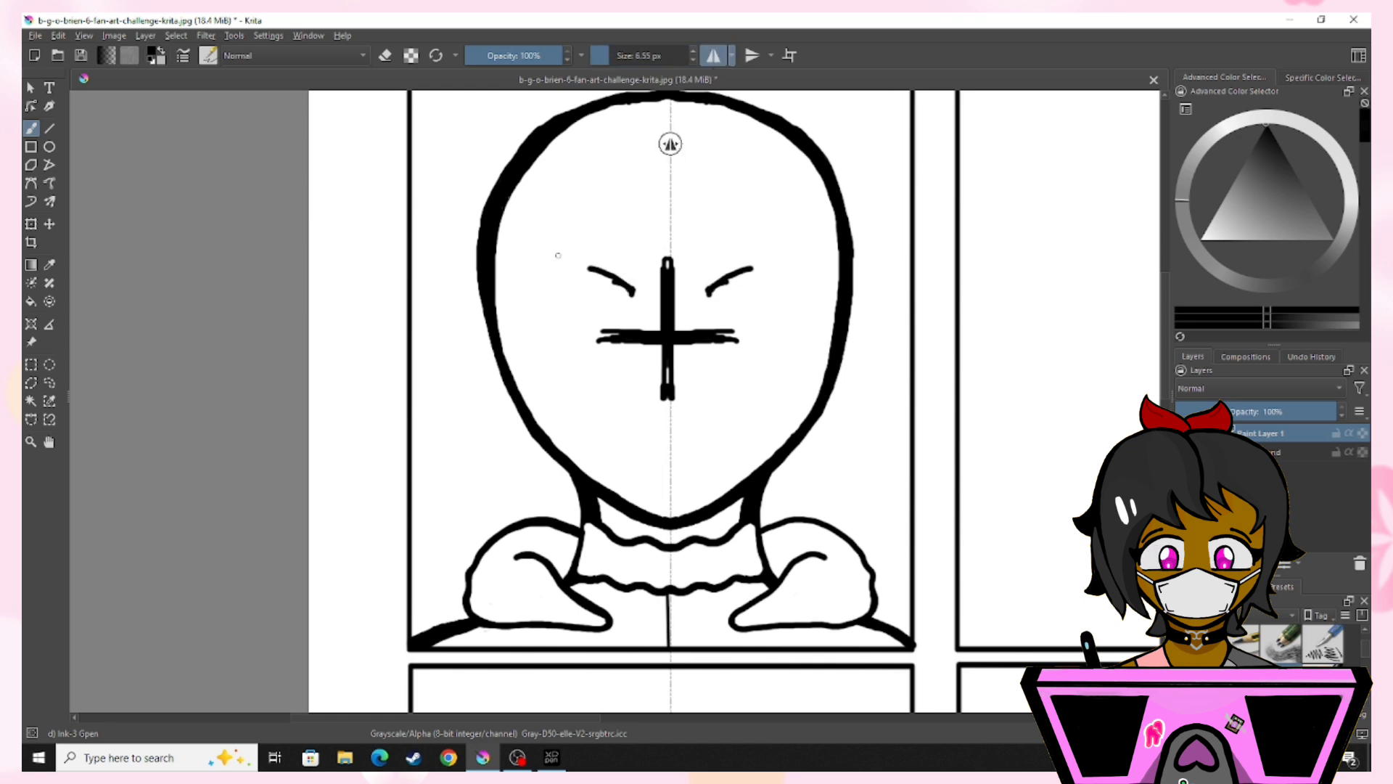
# - Set the brush size to 4.55 px, draw mirrored curved upper eyelids, turn off mirroring, and extend the right eyelid's outer end
pyautogui.doubleClick(693, 60)
pyautogui.moveTo(630, 307)
pyautogui.mouseDown()
pyautogui.moveTo(573, 327)
pyautogui.moveTo(582, 305)
pyautogui.moveTo(533, 323)
pyautogui.mouseUp()
pyautogui.moveTo(578, 302); pyautogui.dragTo(526, 352)
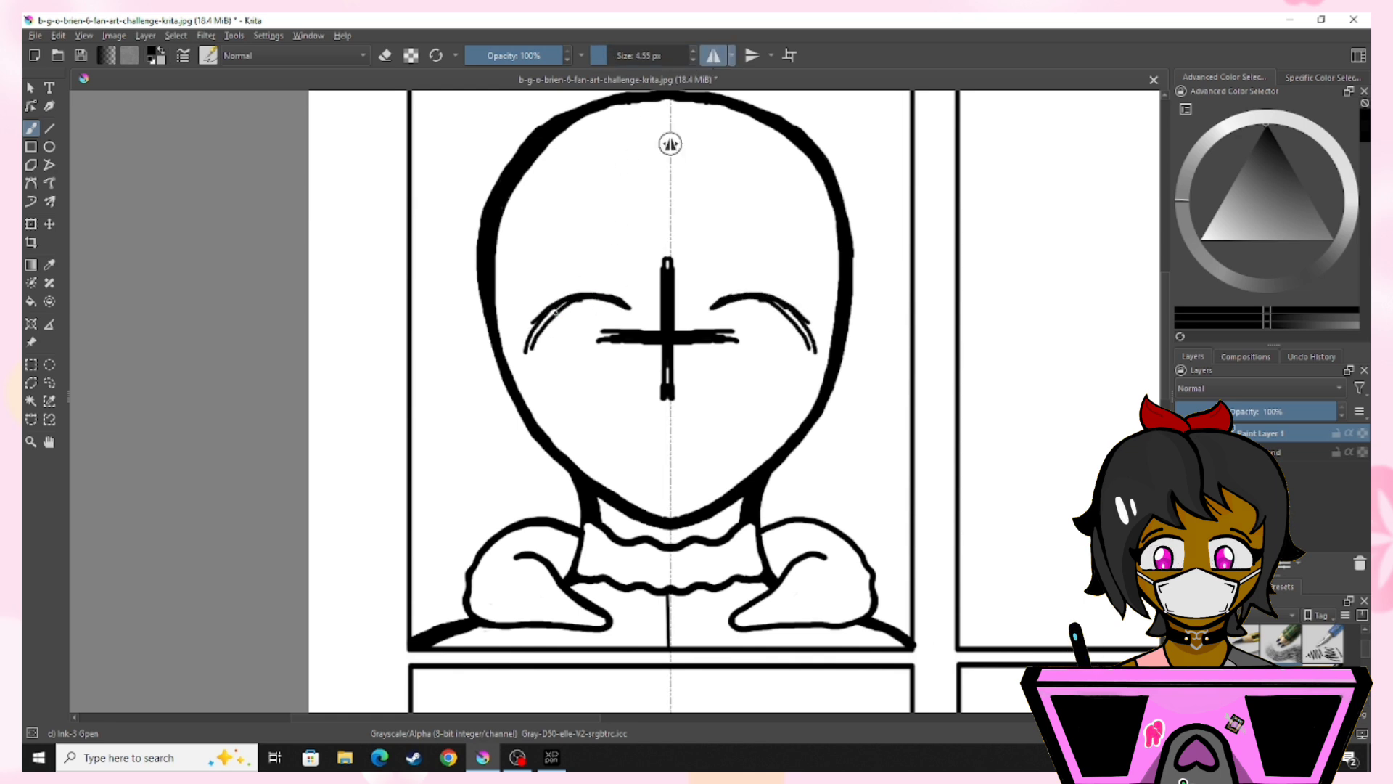
pyautogui.press('m')
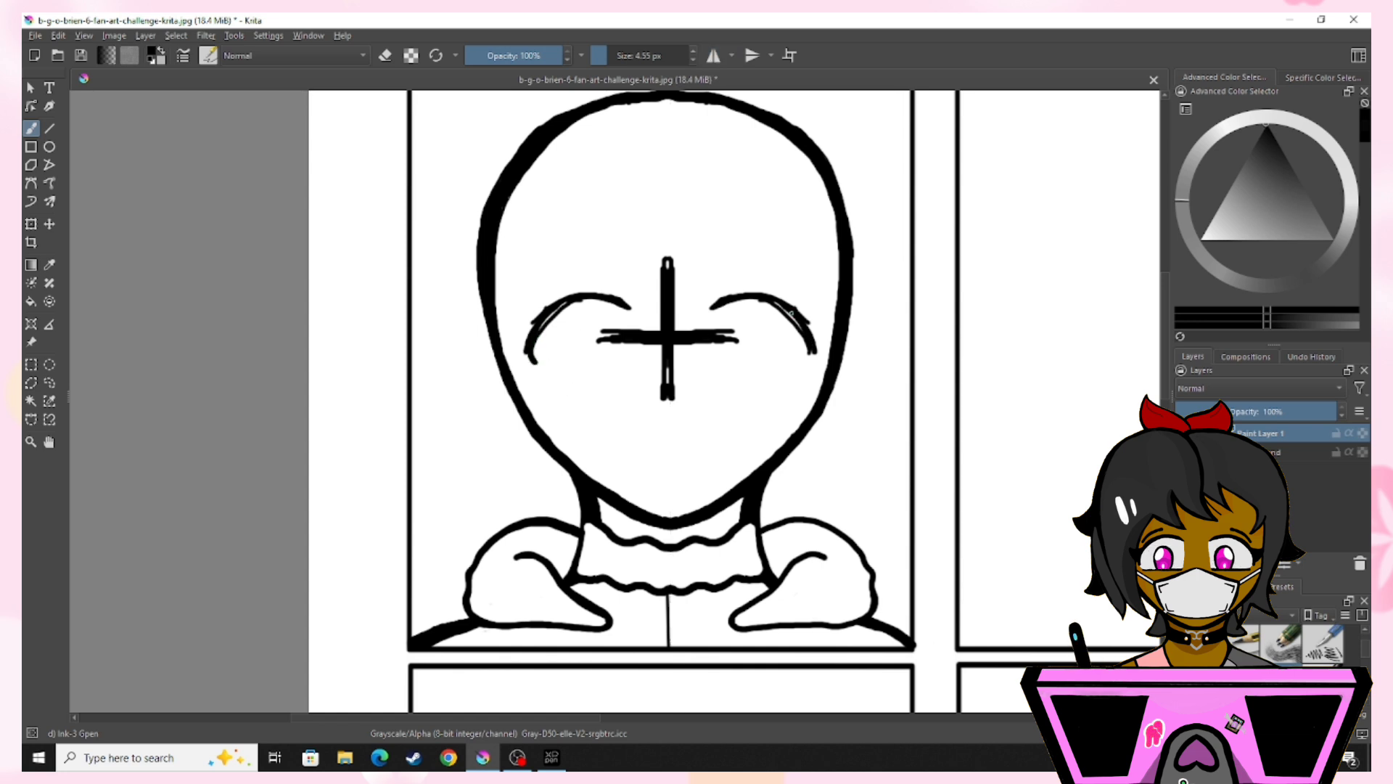
pyautogui.moveTo(803, 351); pyautogui.dragTo(807, 360)
# - Draw two short lower-lid dashes under each eye, a short brow dash above each eye, and lashes at the outer corners
pyautogui.moveTo(559, 380); pyautogui.dragTo(571, 381)
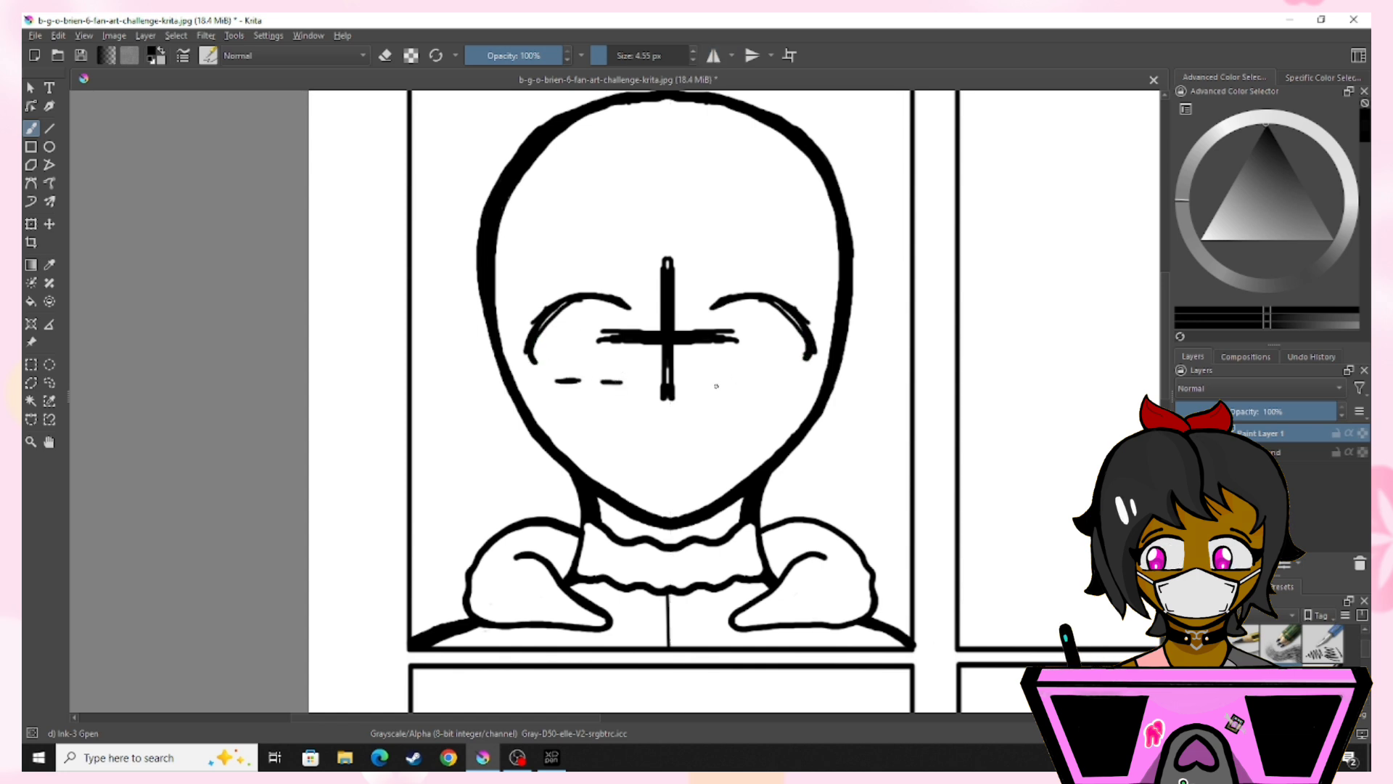
pyautogui.moveTo(711, 386); pyautogui.dragTo(732, 387)
pyautogui.moveTo(749, 385); pyautogui.dragTo(758, 385)
pyautogui.moveTo(593, 279); pyautogui.dragTo(608, 278)
pyautogui.moveTo(715, 281); pyautogui.dragTo(728, 278)
pyautogui.moveTo(511, 337); pyautogui.dragTo(529, 347)
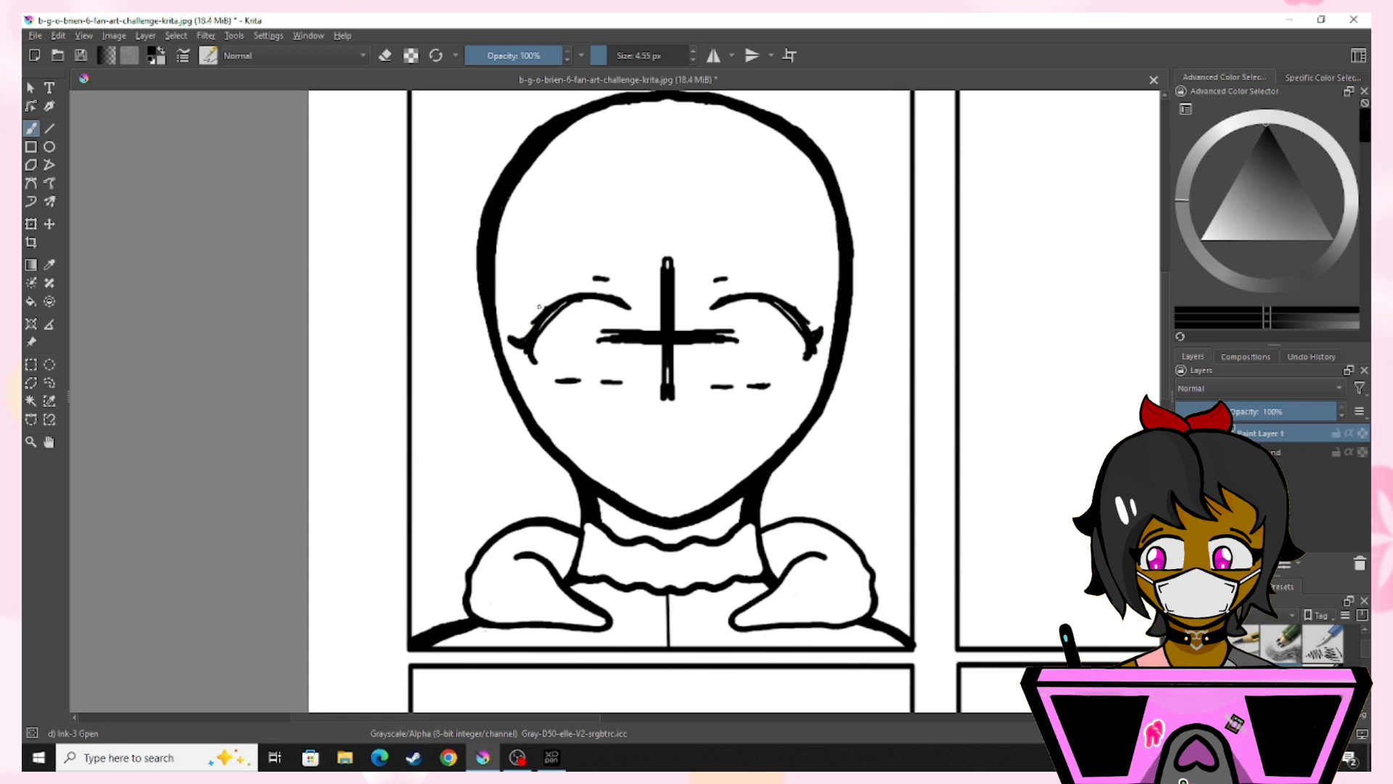
# - Thin the left upper eyelid's outer edge with the eraser and remove the rough lashes at its outer corner
pyautogui.click(393, 59)
pyautogui.hotkey('ctrl', '+')
pyautogui.click(614, 57)
pyautogui.moveTo(560, 217)
pyautogui.mouseDown()
pyautogui.moveTo(470, 303)
pyautogui.moveTo(489, 247)
pyautogui.moveTo(551, 210)
pyautogui.moveTo(476, 295)
pyautogui.moveTo(478, 254)
pyautogui.moveTo(521, 216)
pyautogui.moveTo(606, 210)
pyautogui.mouseUp()
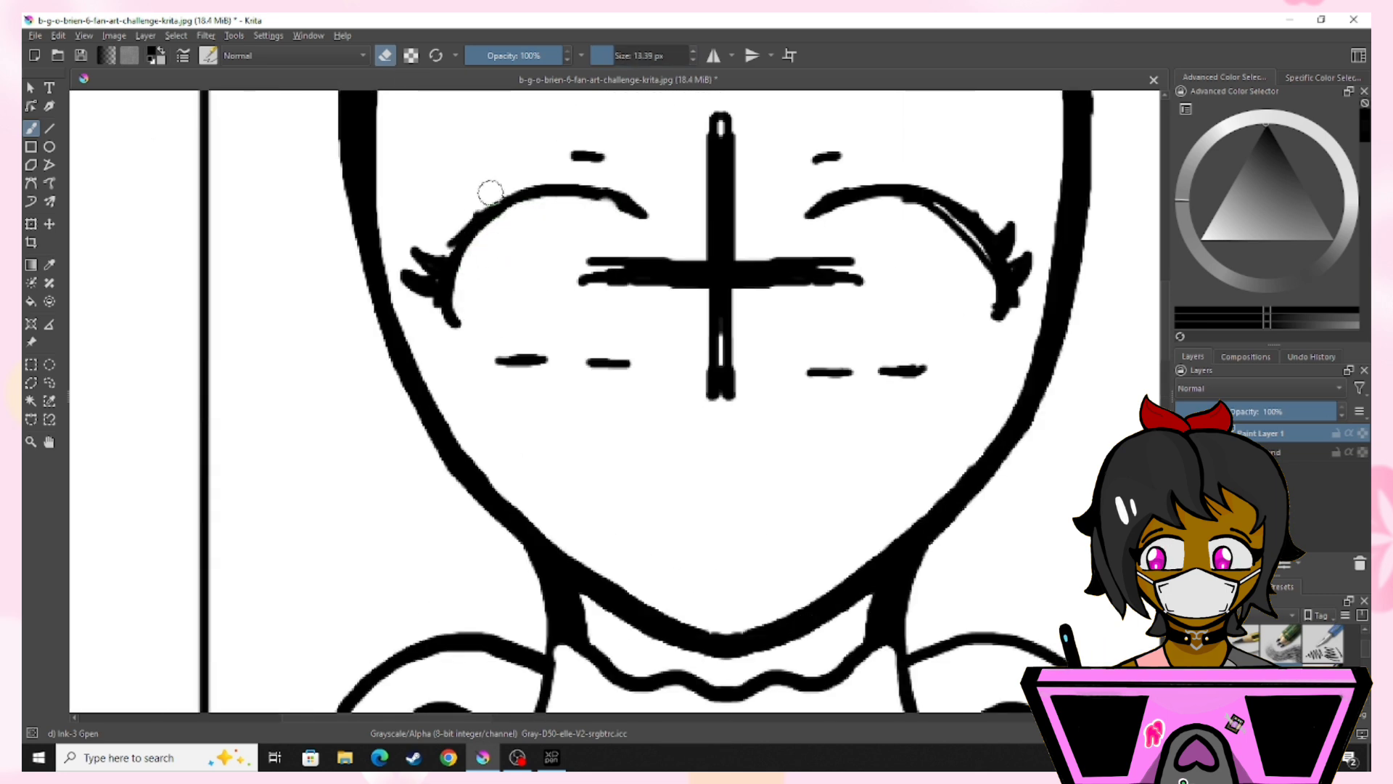
pyautogui.moveTo(422, 235)
pyautogui.mouseDown()
pyautogui.moveTo(468, 220)
pyautogui.moveTo(415, 234)
pyautogui.moveTo(411, 276)
pyautogui.moveTo(430, 316)
pyautogui.mouseUp()
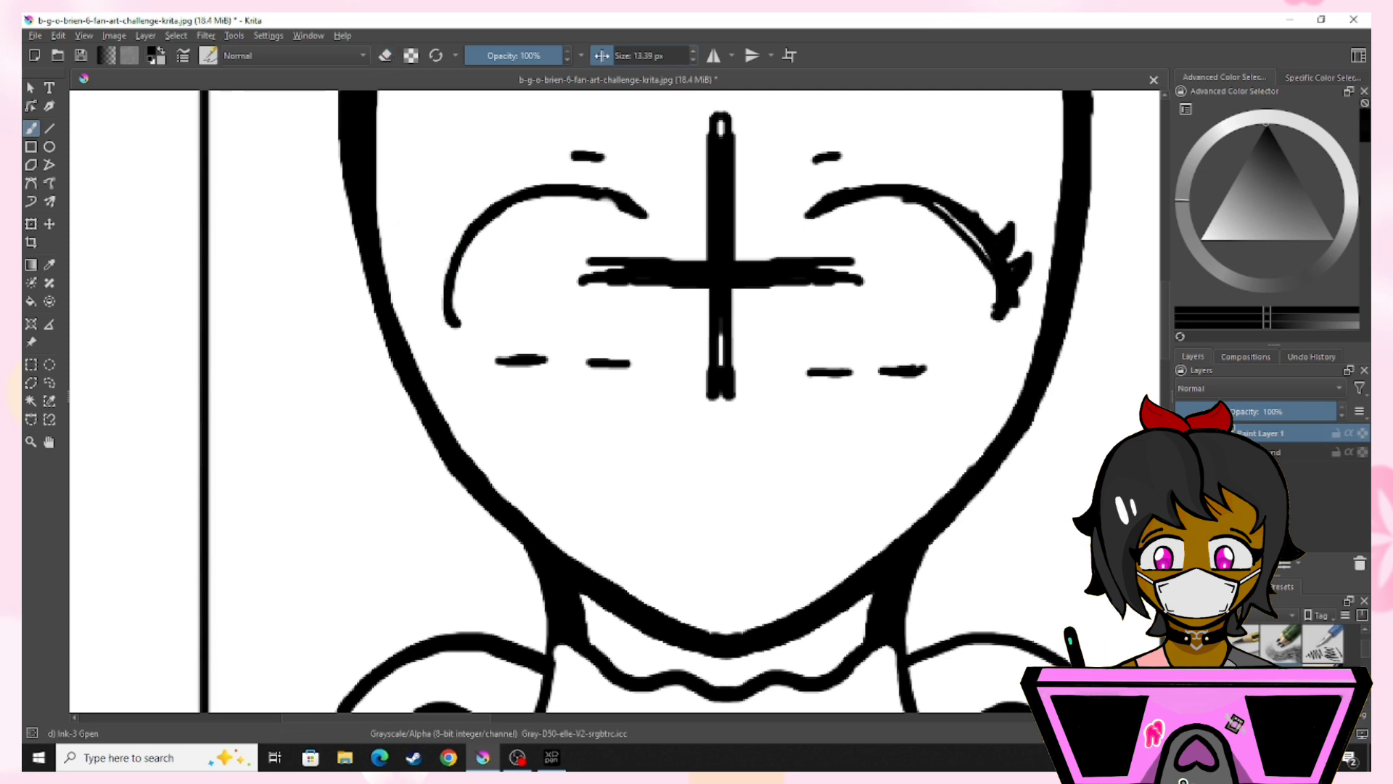
# - Redraw two pointed lashes at the left eye's outer corner with a 4.54 px brush
pyautogui.press('e')
pyautogui.moveTo(425, 242)
pyautogui.mouseDown()
pyautogui.moveTo(460, 241)
pyautogui.moveTo(444, 271)
pyautogui.moveTo(432, 250)
pyautogui.moveTo(413, 286)
pyautogui.mouseUp()
pyautogui.click(606, 55)
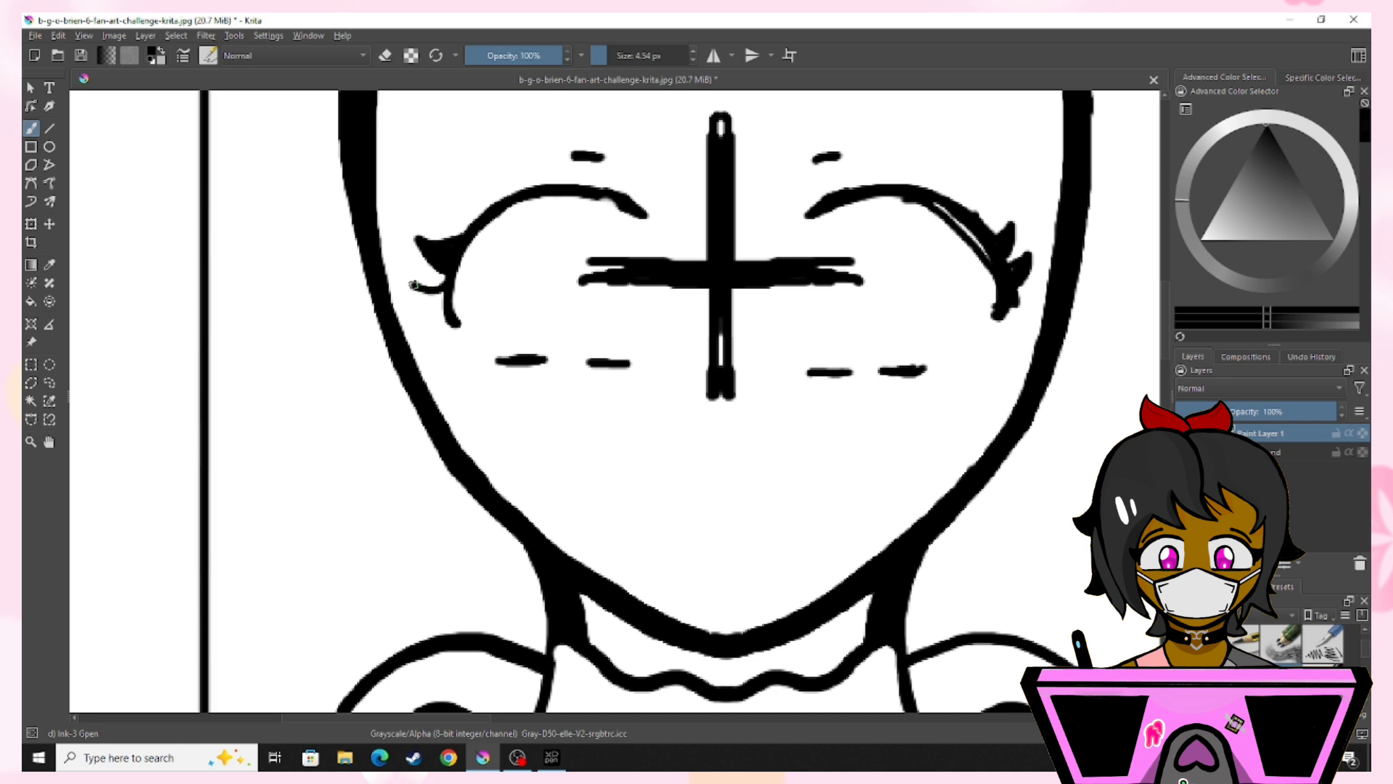
# - Erase the doubled inner line of the right upper eyelid and the rough lashes at its outer corner
pyautogui.click(389, 58)
pyautogui.moveTo(468, 718); pyautogui.dragTo(509, 719)
pyautogui.moveTo(688, 206)
pyautogui.mouseDown()
pyautogui.moveTo(777, 266)
pyautogui.moveTo(767, 284)
pyautogui.mouseUp()
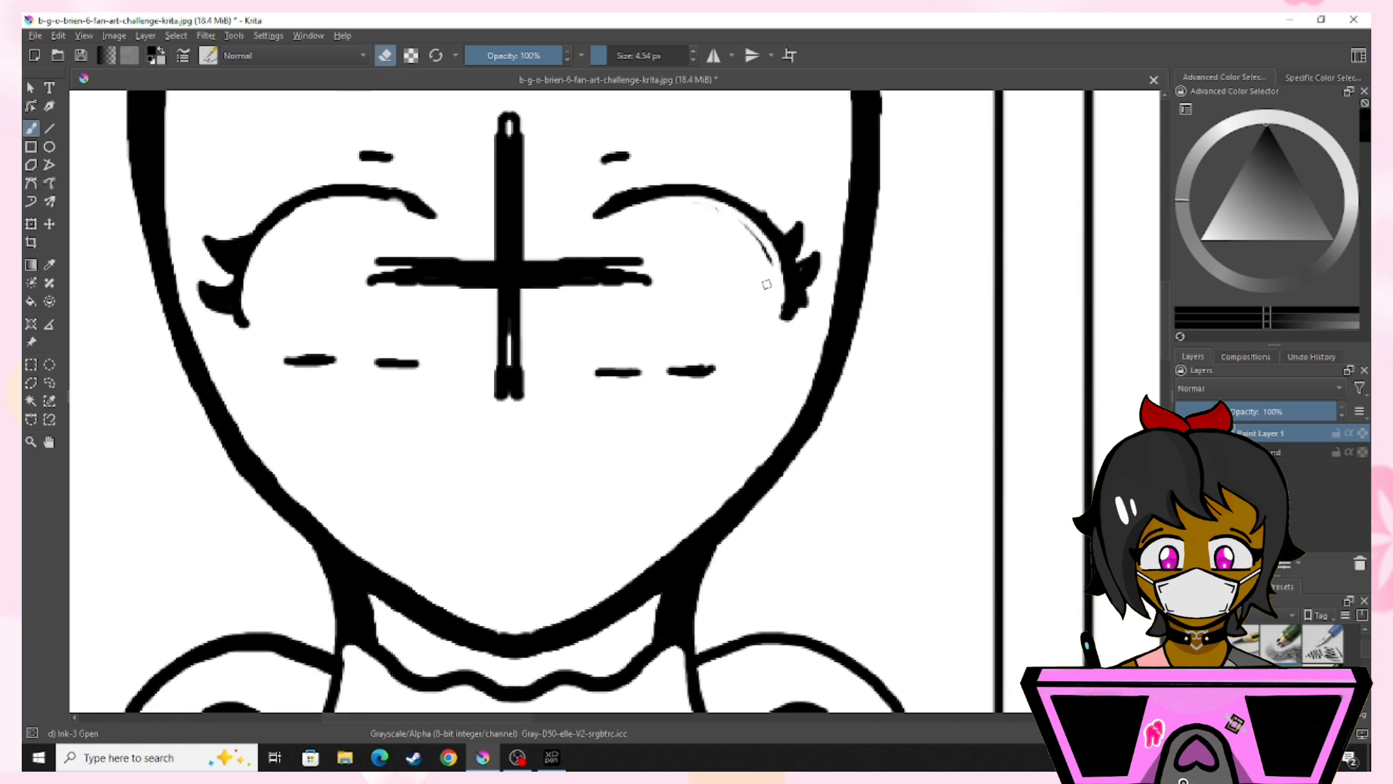
pyautogui.moveTo(790, 229); pyautogui.dragTo(807, 309)
pyautogui.moveTo(798, 217); pyautogui.dragTo(814, 280)
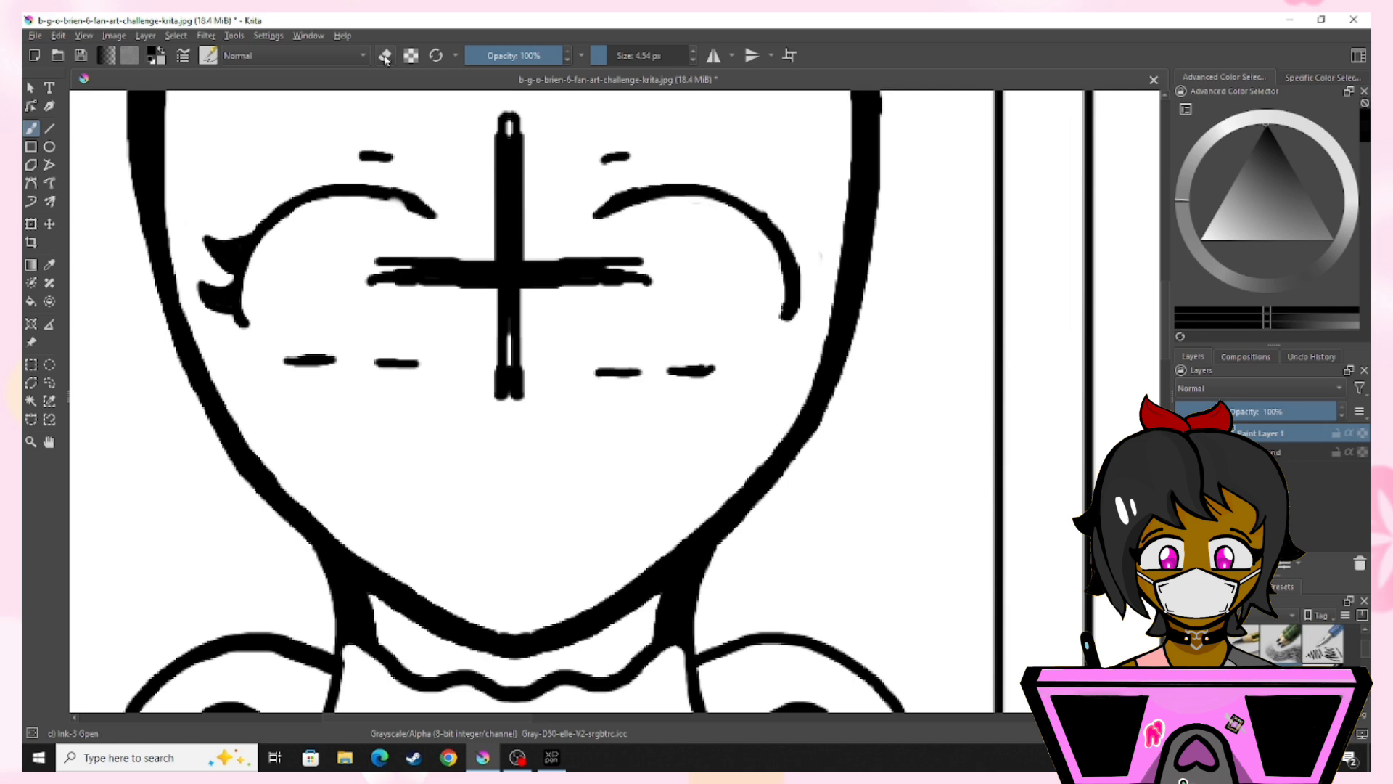
# - Try drawing the right eye's outer lashes freehand without mirroring, and undo the strokes
pyautogui.press('e')
pyautogui.moveTo(778, 236)
pyautogui.mouseDown()
pyautogui.moveTo(816, 223)
pyautogui.moveTo(794, 265)
pyautogui.moveTo(818, 282)
pyautogui.mouseUp()
pyautogui.hotkey('ctrl', '-')
pyautogui.hotkey('ctrl', '-')
pyautogui.hotkey('ctrl', '-')
pyautogui.hotkey('ctrl', '+')
pyautogui.hotkey('ctrl', '+')
pyautogui.hotkey('ctrl', '+')
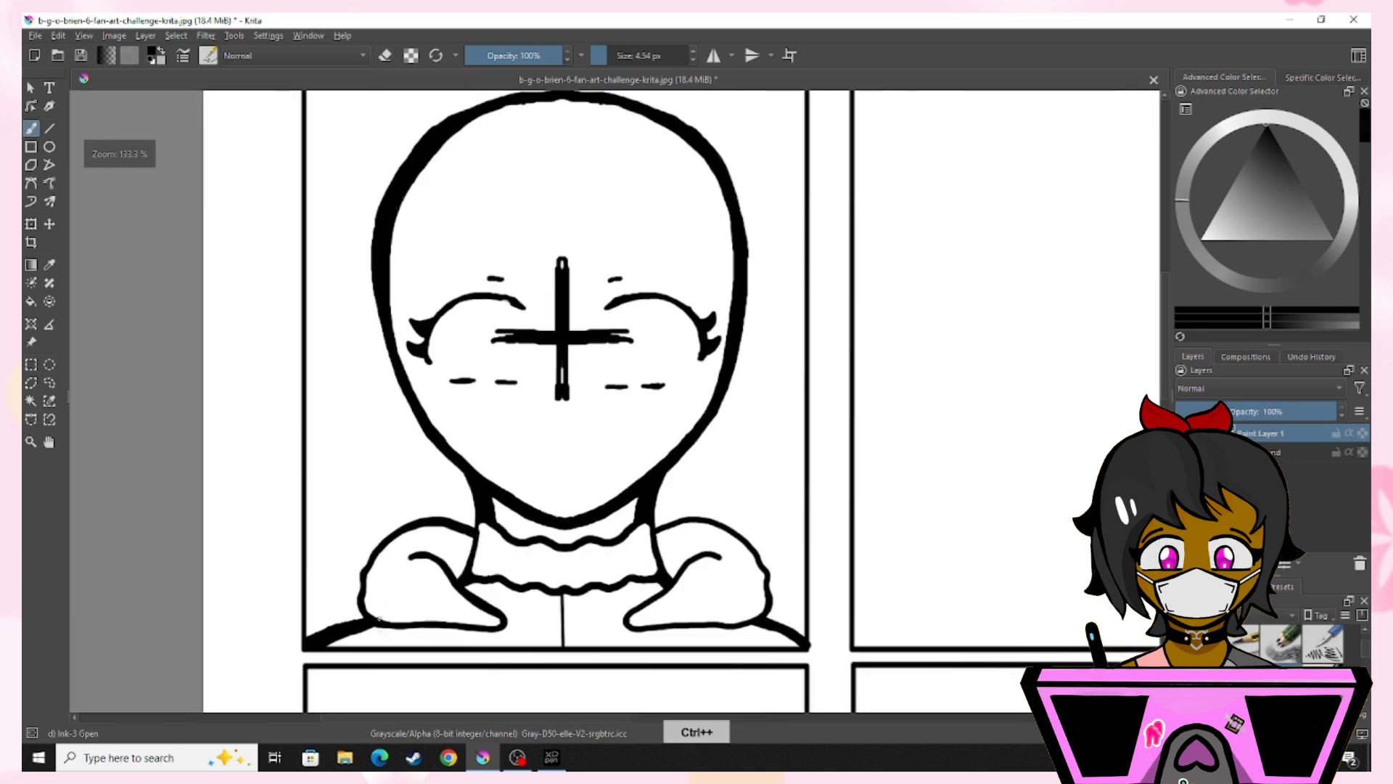
pyautogui.hotkey('ctrl', 'z')
pyautogui.hotkey('ctrl', 'z')
pyautogui.hotkey('ctrl', 'z')
# - Trace the left eye's lashes with horizontal mirroring on to create matching right lashes, and turn mirroring off
pyautogui.click(714, 55)
pyautogui.moveTo(204, 236)
pyautogui.mouseDown()
pyautogui.moveTo(225, 261)
pyautogui.moveTo(252, 235)
pyautogui.moveTo(216, 298)
pyautogui.mouseUp()
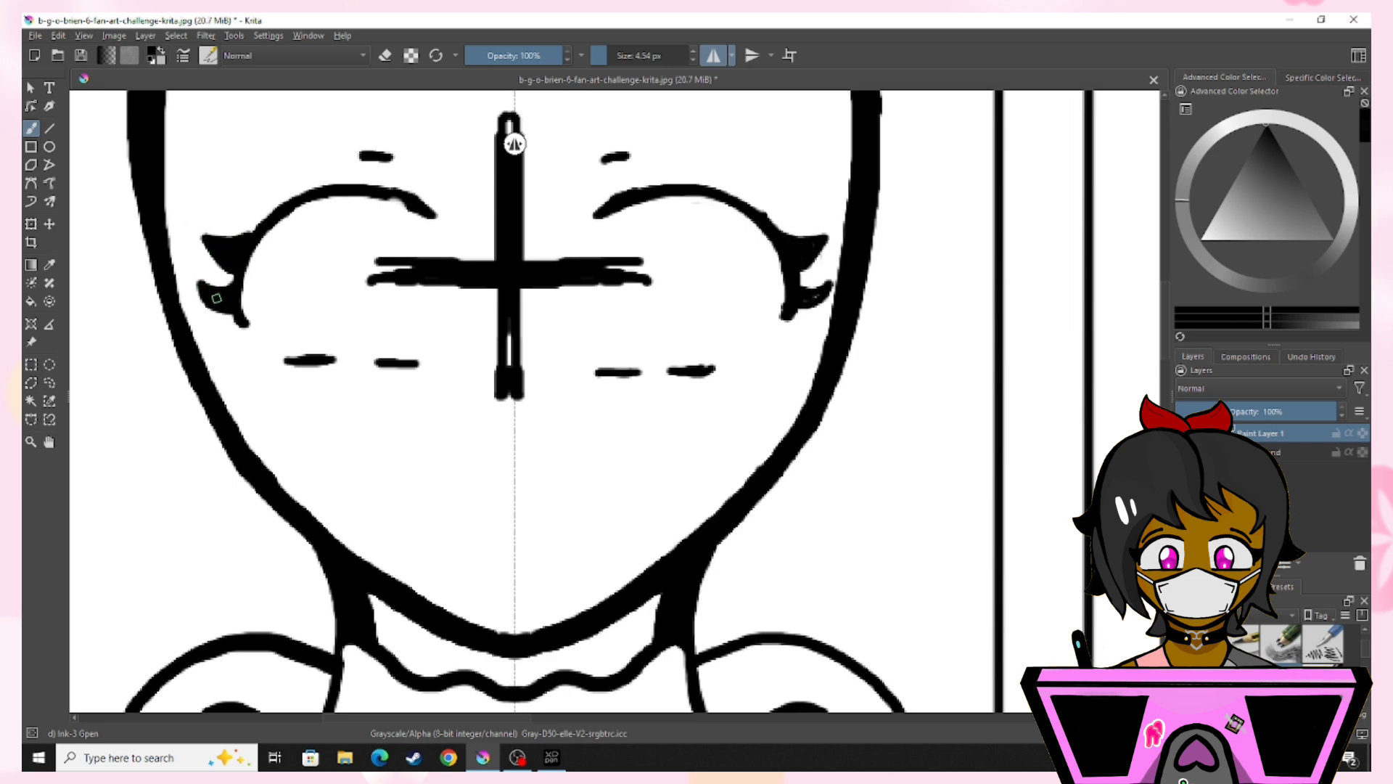
pyautogui.click(710, 64)
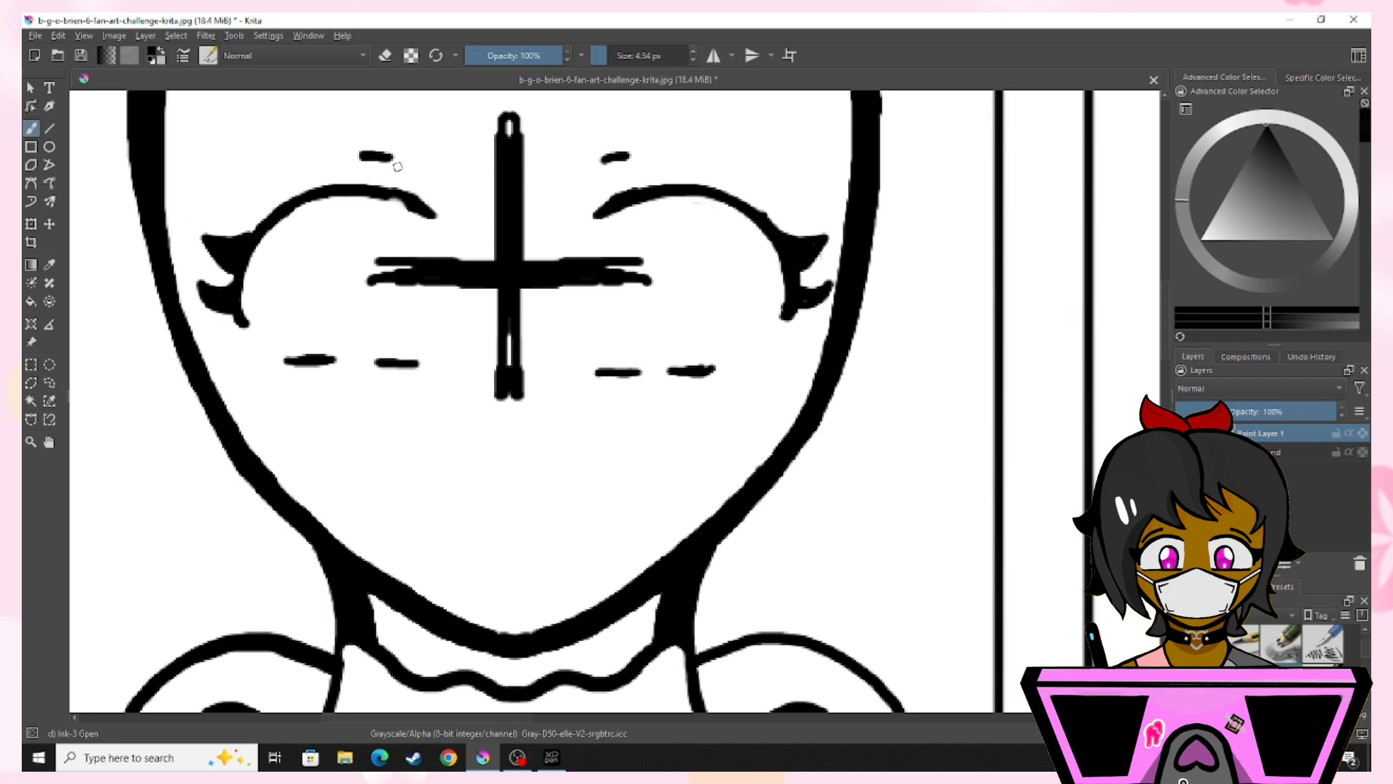
# - Erase the cross-shaped construction guide from the centre of the face
pyautogui.press('-')
pyautogui.press('e')
pyautogui.moveTo(537, 192)
pyautogui.mouseDown()
pyautogui.moveTo(544, 273)
pyautogui.moveTo(588, 315)
pyautogui.moveTo(451, 305)
pyautogui.mouseUp()
pyautogui.press('e')
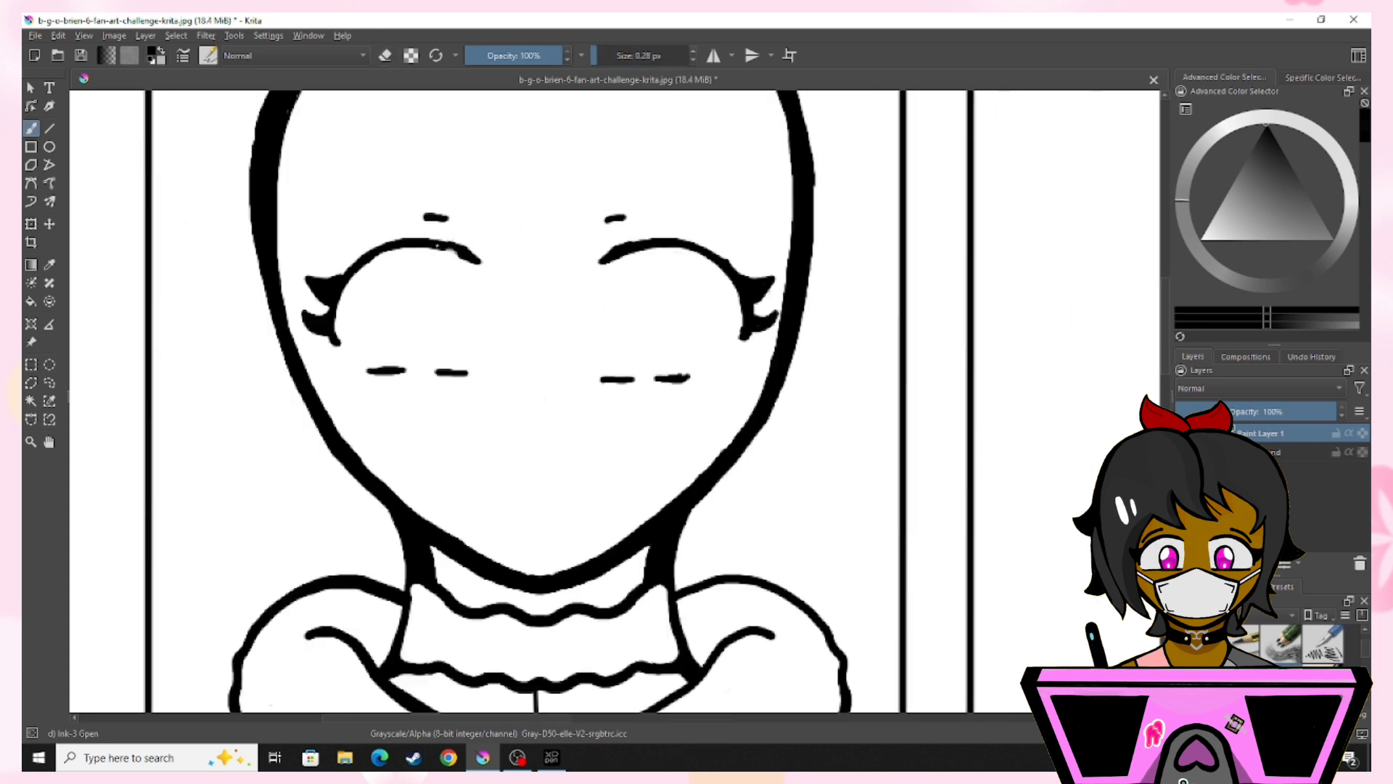
# - Set the brush size to 2.58 px and touch up the inner stretch of the left upper eyelid
pyautogui.click(604, 56)
pyautogui.moveTo(445, 251); pyautogui.dragTo(457, 254)
pyautogui.hotkey('ctrl', '-')
pyautogui.hotkey('ctrl', '-')
pyautogui.hotkey('ctrl', '-')
pyautogui.hotkey('ctrl', '+')
pyautogui.hotkey('ctrl', '+')
pyautogui.hotkey('ctrl', '+')
pyautogui.hotkey('ctrl', '+')
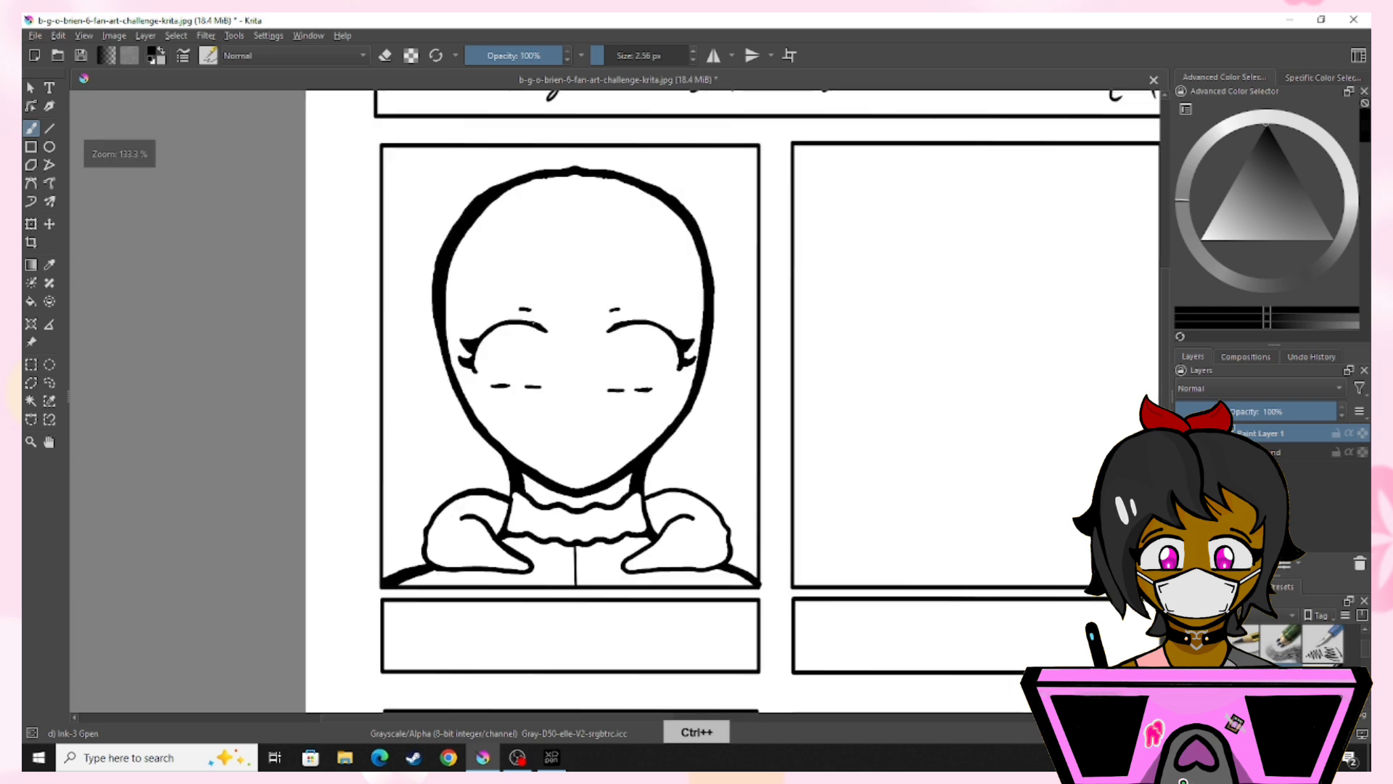
# - Draw a small triangular nose filled with hatching at the centre of the face
pyautogui.moveTo(515, 384)
pyautogui.mouseDown()
pyautogui.moveTo(516, 434)
pyautogui.moveTo(535, 397)
pyautogui.mouseUp()
pyautogui.hotkey('ctrl', '-')
pyautogui.hotkey('ctrl', '-')
pyautogui.hotkey('ctrl', '-')
pyautogui.hotkey('ctrl', '-')
pyautogui.hotkey('ctrl', '+')
pyautogui.hotkey('ctrl', '+')
pyautogui.hotkey('ctrl', '+')
pyautogui.hotkey('ctrl', '+')
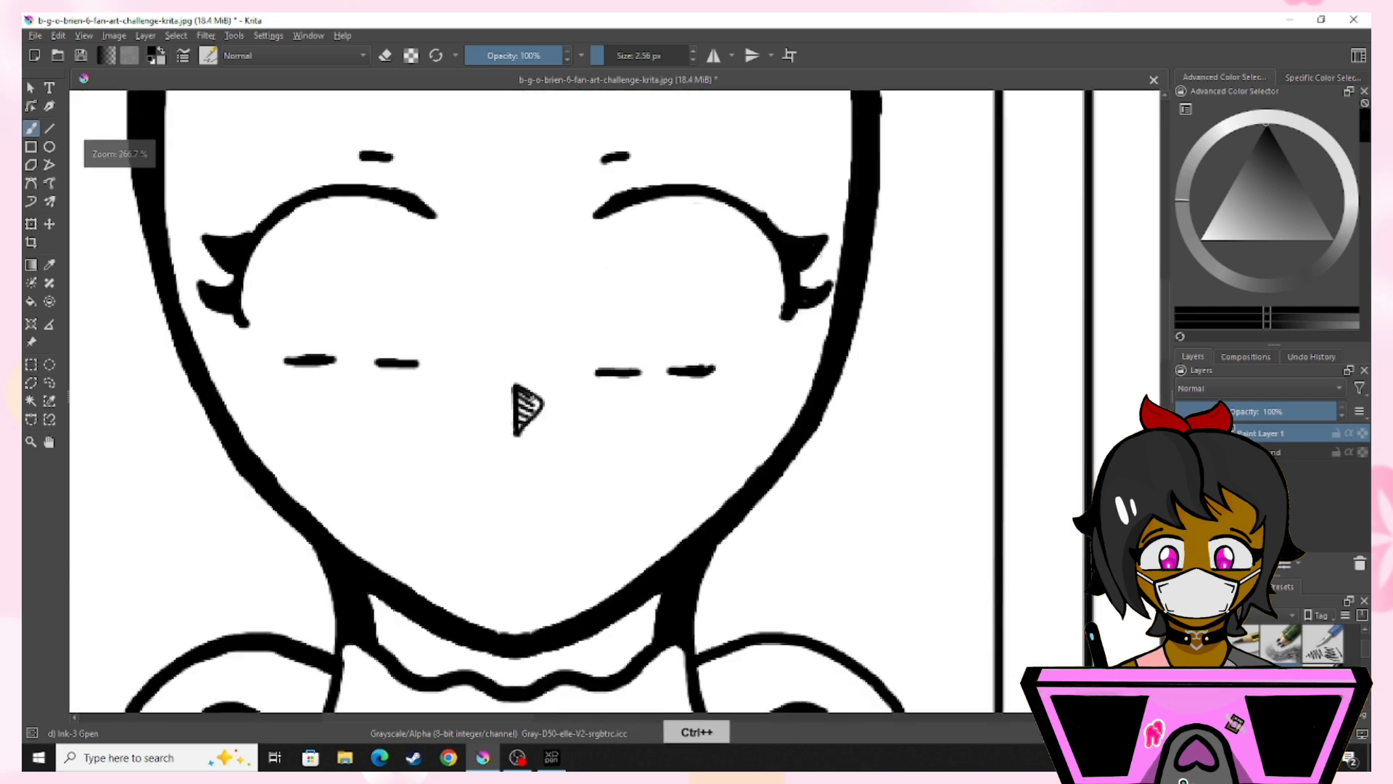
# - Draw a thin curved smile below the nose, erase its middle section, and thicken both halves and their outer ends
pyautogui.moveTo(425, 496); pyautogui.dragTo(494, 524)
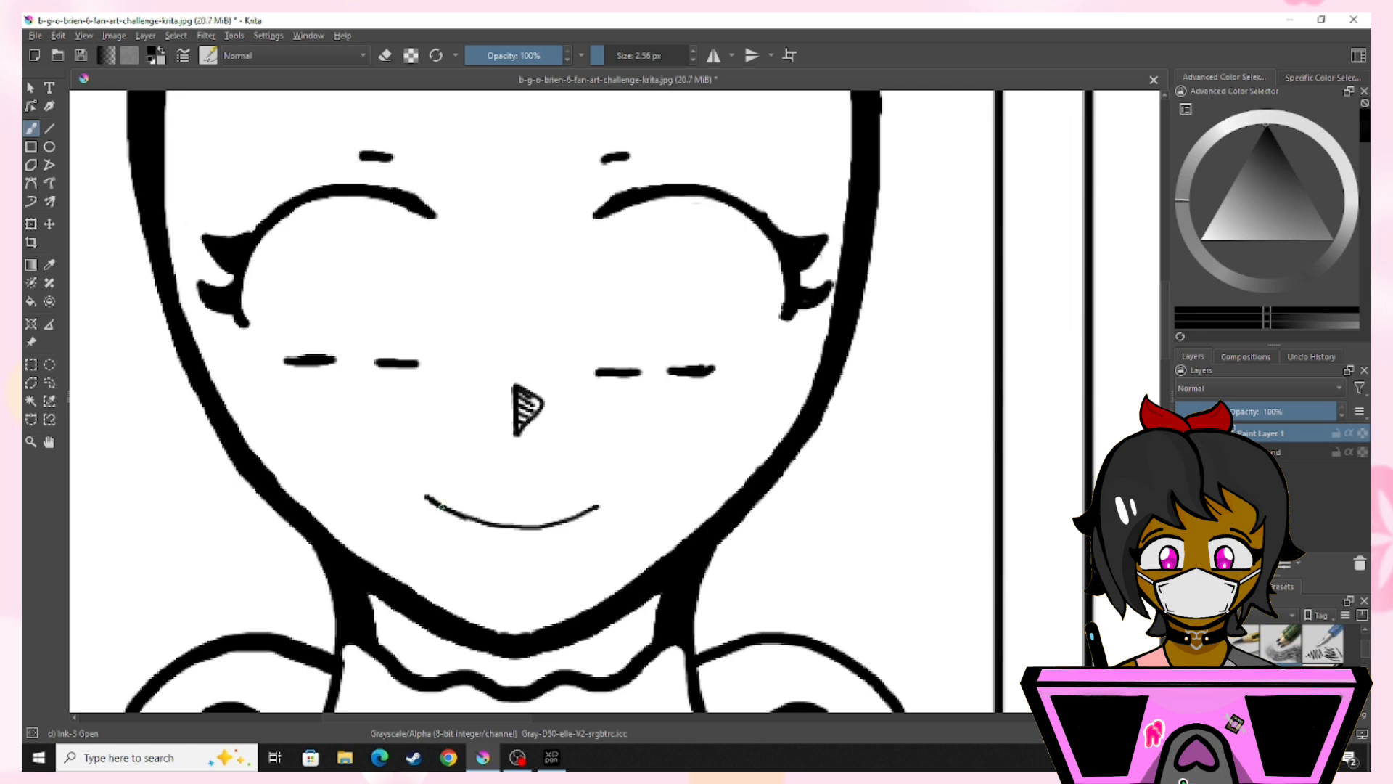
pyautogui.click(386, 56)
pyautogui.click(385, 58)
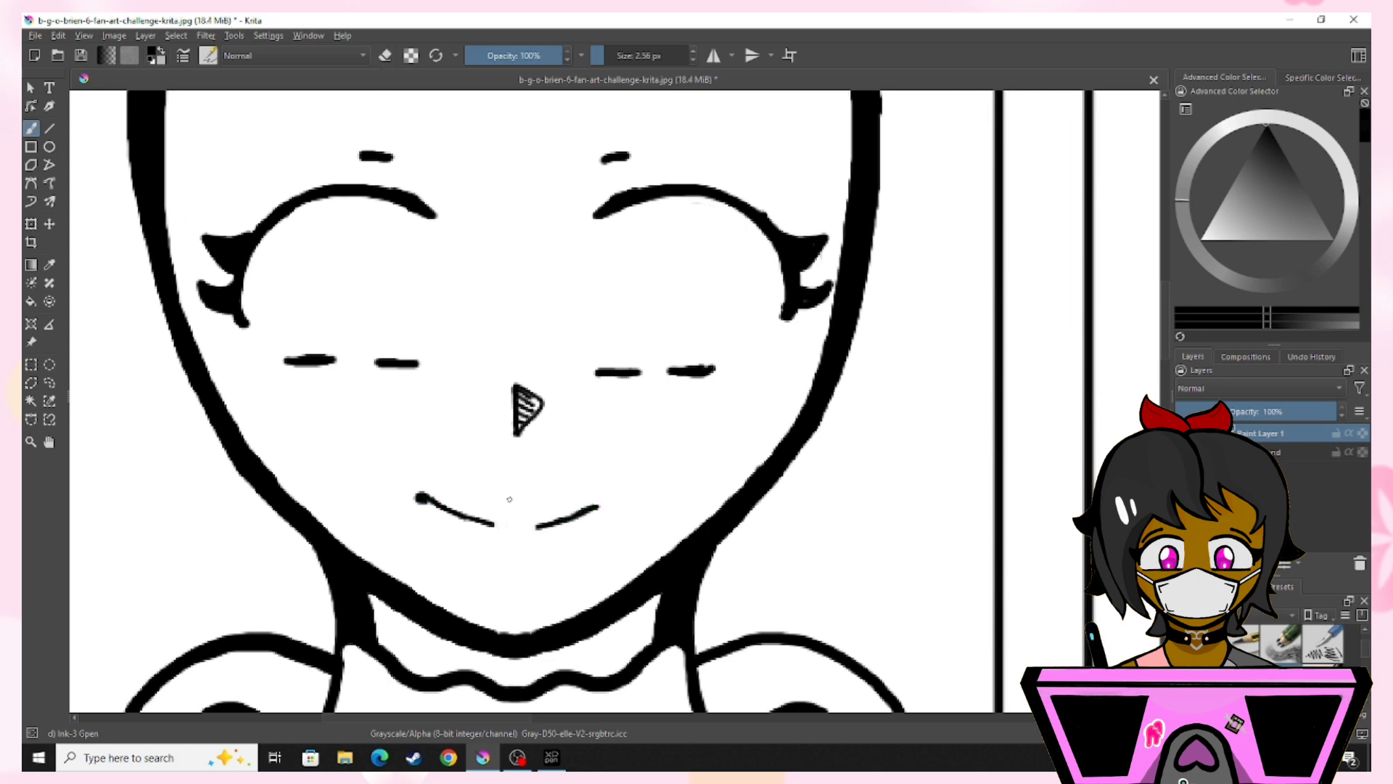
pyautogui.moveTo(427, 498); pyautogui.dragTo(491, 524)
pyautogui.moveTo(535, 527); pyautogui.dragTo(573, 514)
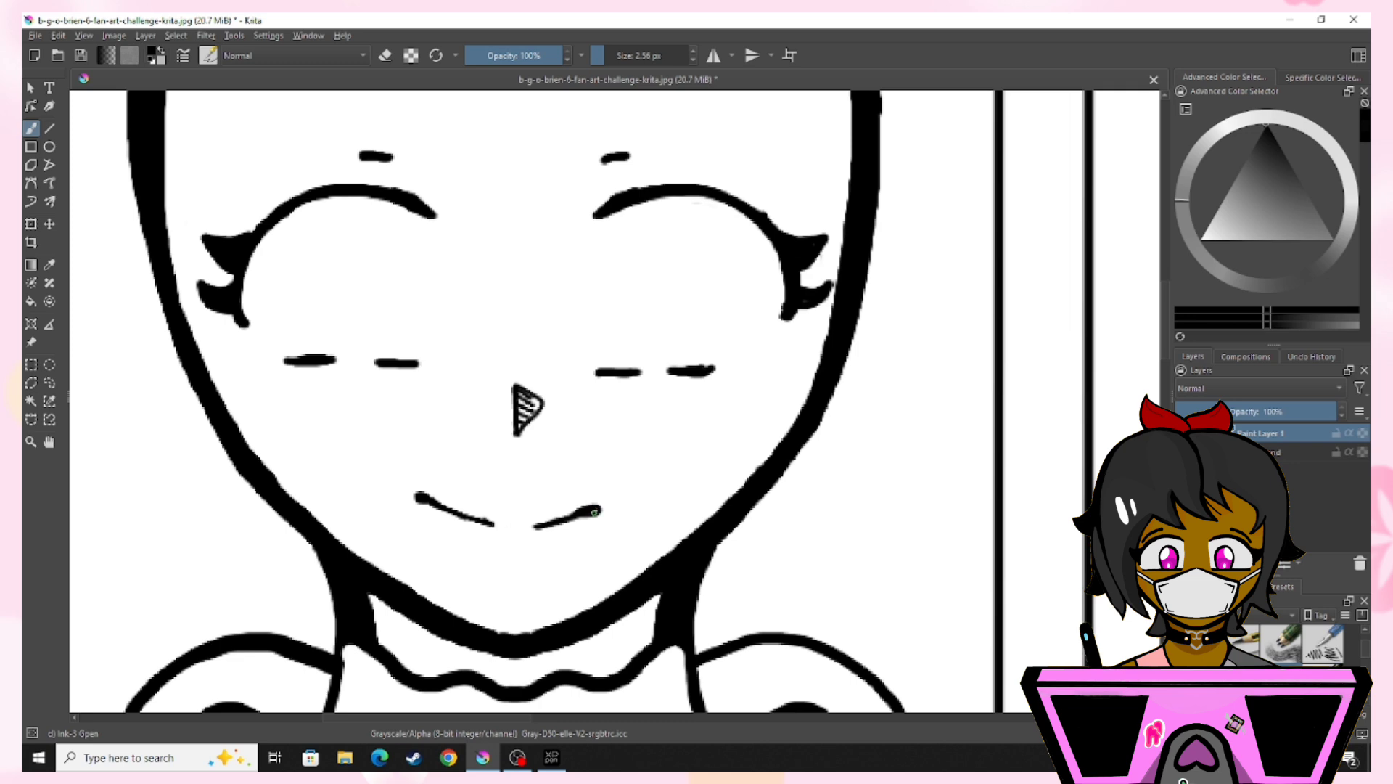
# - Undo the smile strokes and the nose hatching
pyautogui.hotkey('ctrl', '-')
pyautogui.hotkey('ctrl', '-')
pyautogui.hotkey('ctrl', '-')
pyautogui.hotkey('ctrl', '-')
pyautogui.hotkey('ctrl', 'z')
pyautogui.hotkey('ctrl', 'z')
pyautogui.hotkey('ctrl', 'z')
pyautogui.hotkey('ctrl', 'z')
pyautogui.hotkey('ctrl', 'z')
pyautogui.hotkey('ctrl', 'z')
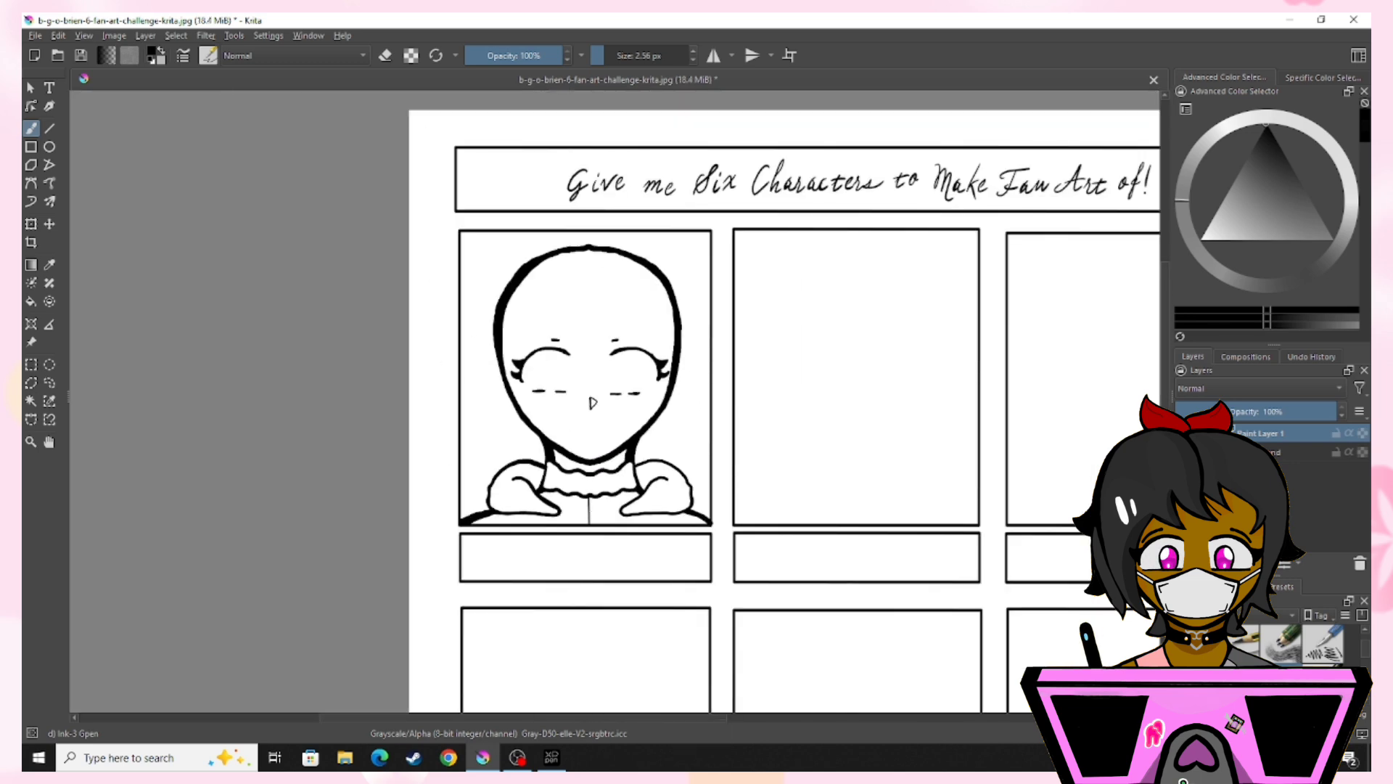
# - Draw a triangular nose outline with a 5.83 px brush and a mirrored, open-centred smile with a 3.83 px brush
pyautogui.scroll(3, 593, 402)
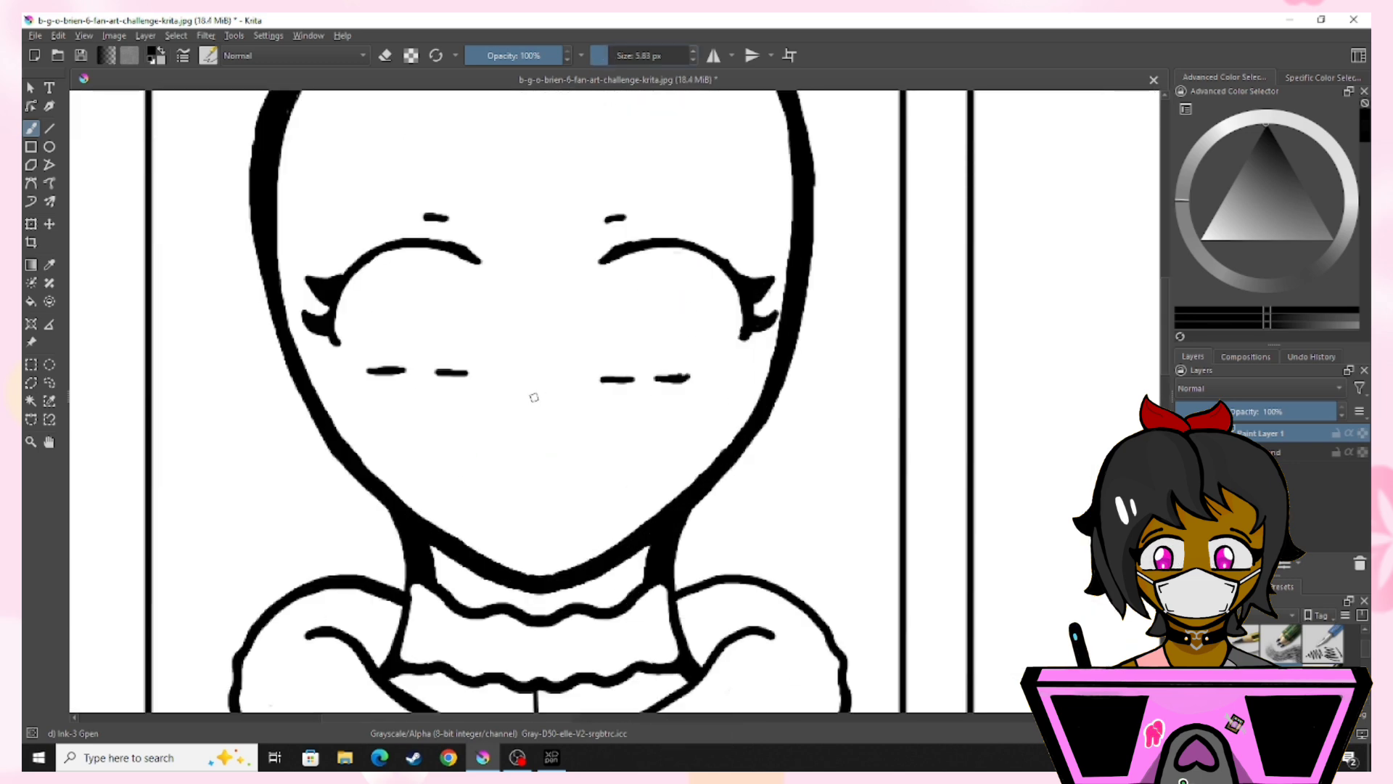
pyautogui.moveTo(537, 392); pyautogui.dragTo(550, 436)
pyautogui.doubleClick(693, 61)
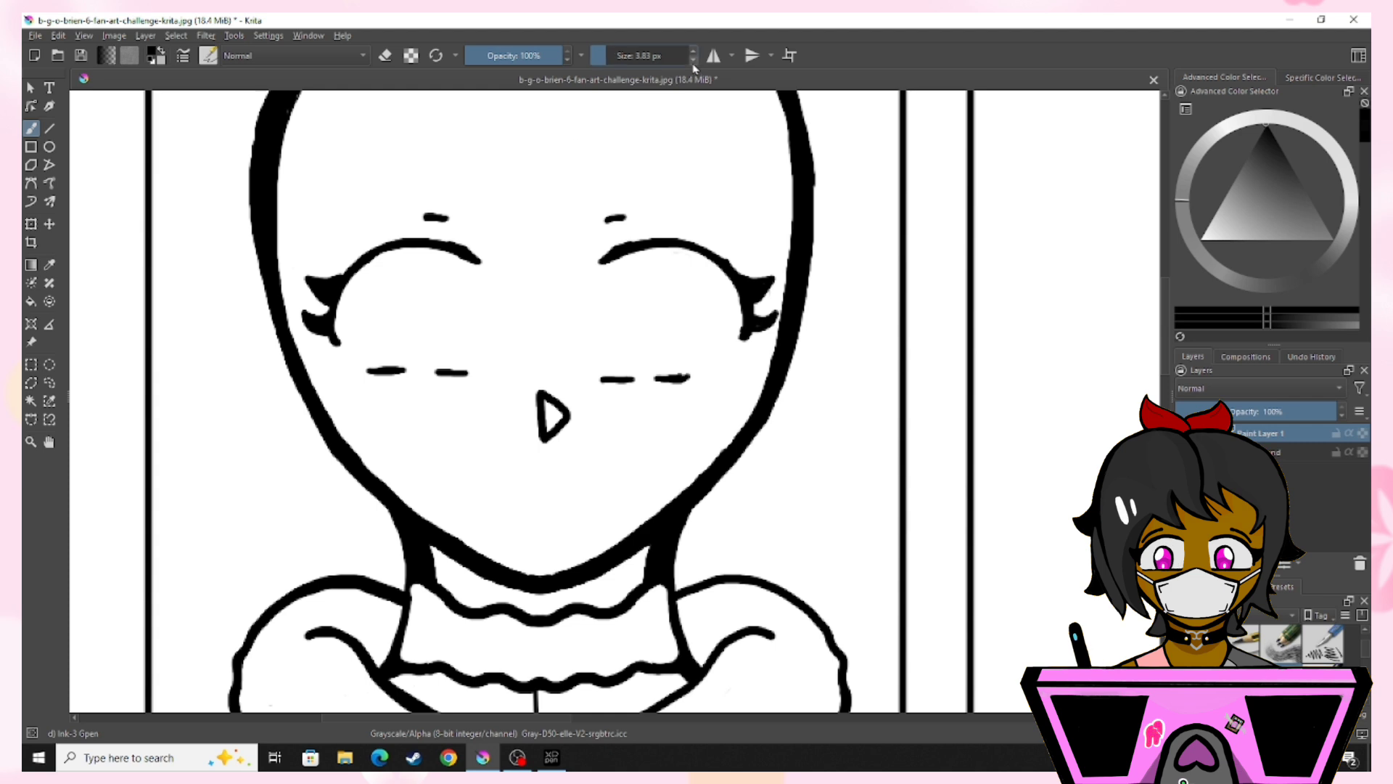
pyautogui.click(712, 57)
pyautogui.moveTo(525, 487); pyautogui.dragTo(464, 470)
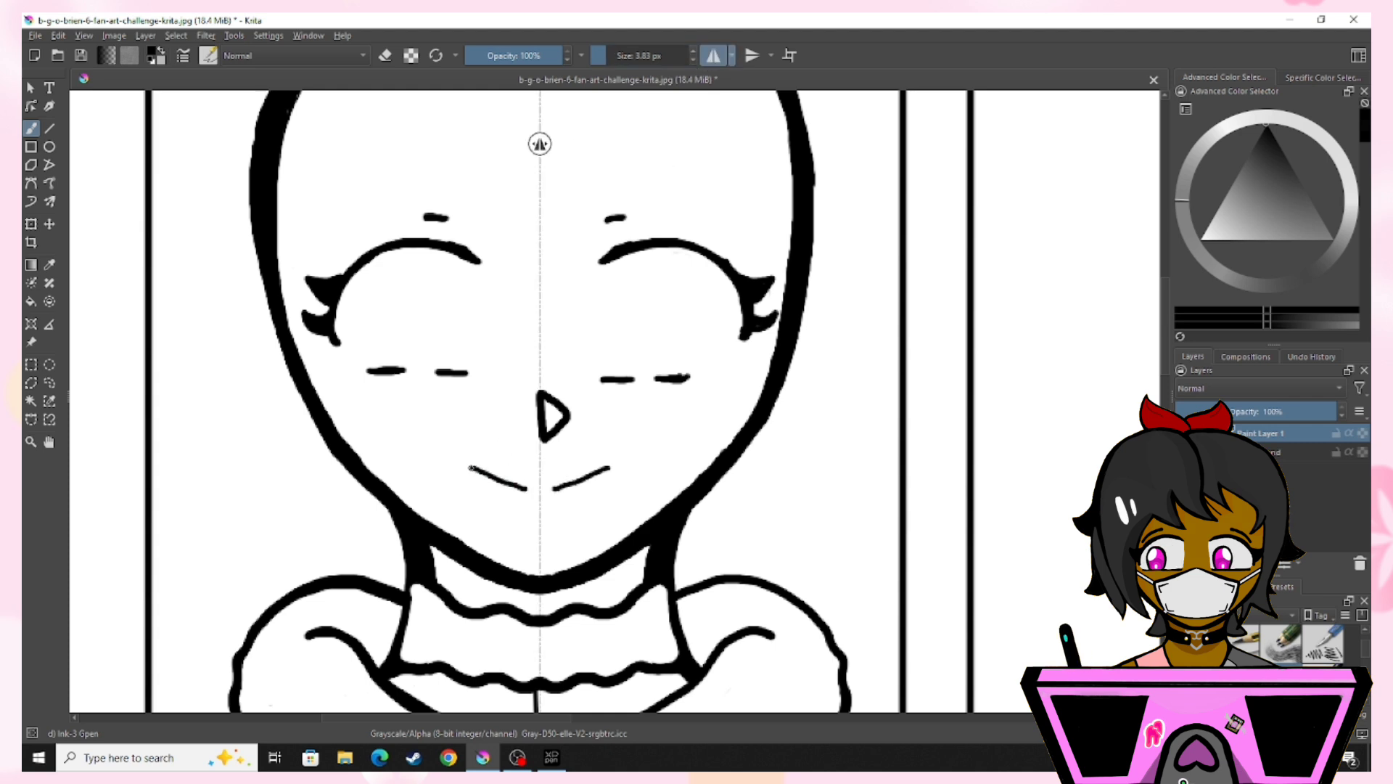
pyautogui.click(467, 469)
pyautogui.hotkey('shift', 'm')
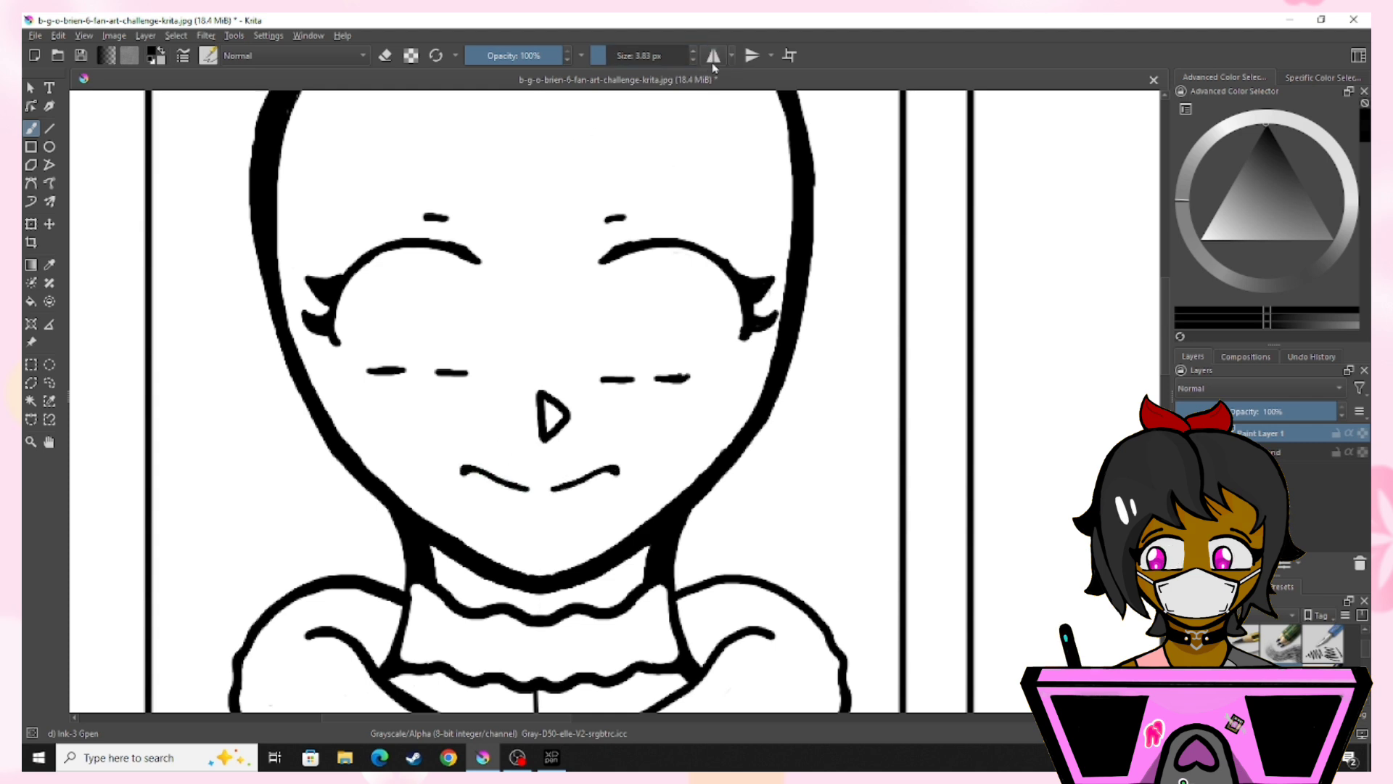
# - Try a lower-lip stroke and a filled-in nose, and undo the recent mouth and nose strokes
pyautogui.moveTo(518, 508); pyautogui.dragTo(568, 510)
pyautogui.hotkey('ctrl', 'z')
pyautogui.moveTo(544, 403); pyautogui.dragTo(557, 423)
pyautogui.hotkey('ctrl', '-')
pyautogui.hotkey('ctrl', '-')
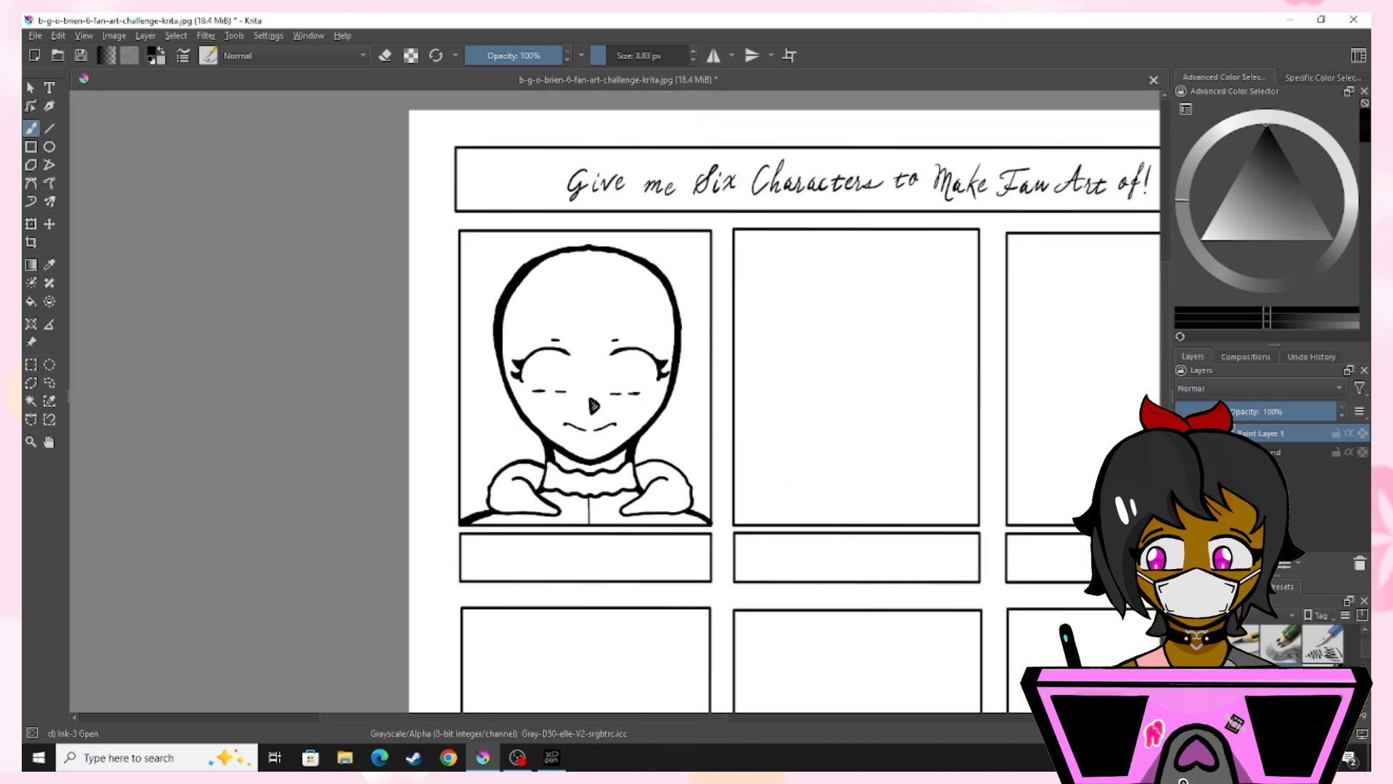
pyautogui.hotkey('ctrl', '+')
pyautogui.hotkey('ctrl', '+')
pyautogui.hotkey('ctrl', 'z')
pyautogui.hotkey('ctrl', 'z')
pyautogui.hotkey('ctrl', 'z')
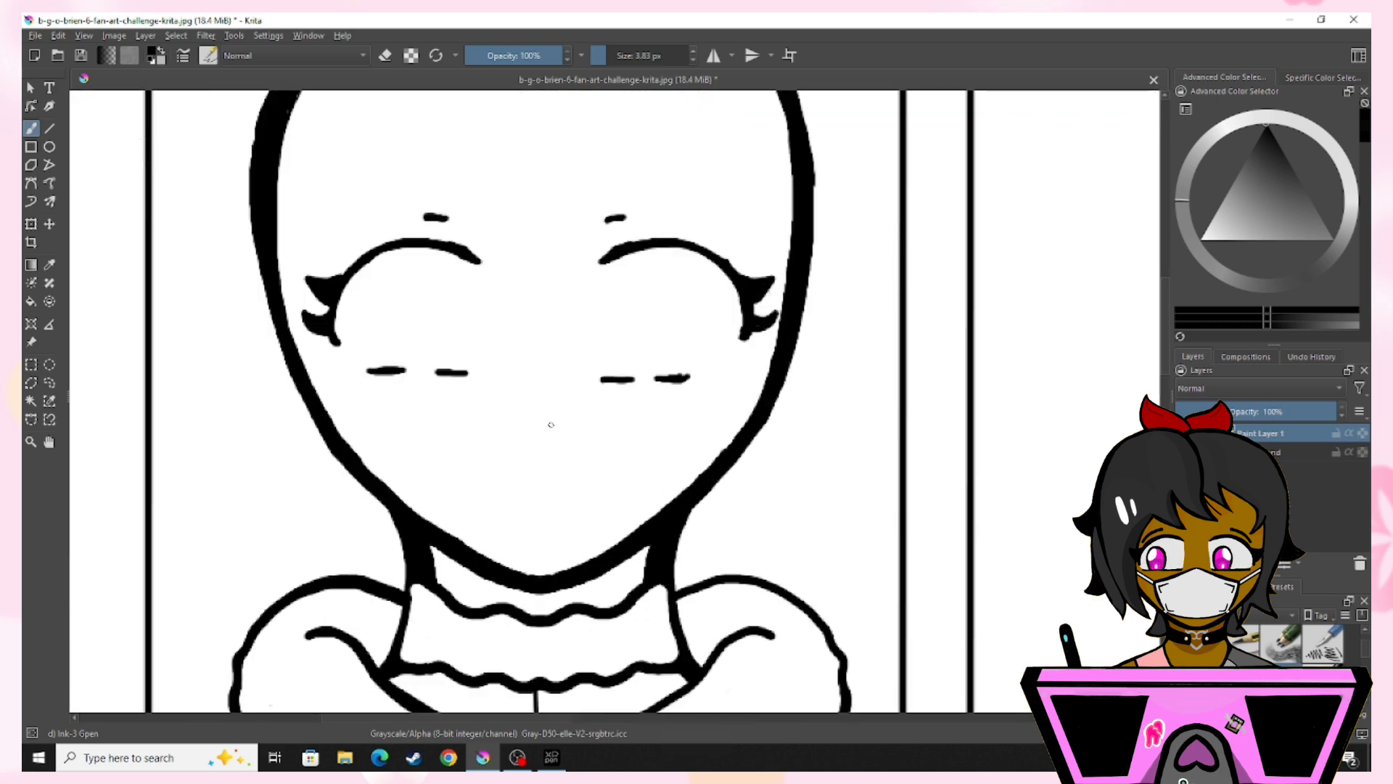
# - Restore the triangular nose outline and draw a wider mirrored smile with an open centre, with mirroring switched off at the end
pyautogui.click(58, 36)
pyautogui.click(69, 63)
pyautogui.click(713, 56)
pyautogui.moveTo(449, 476); pyautogui.dragTo(523, 505)
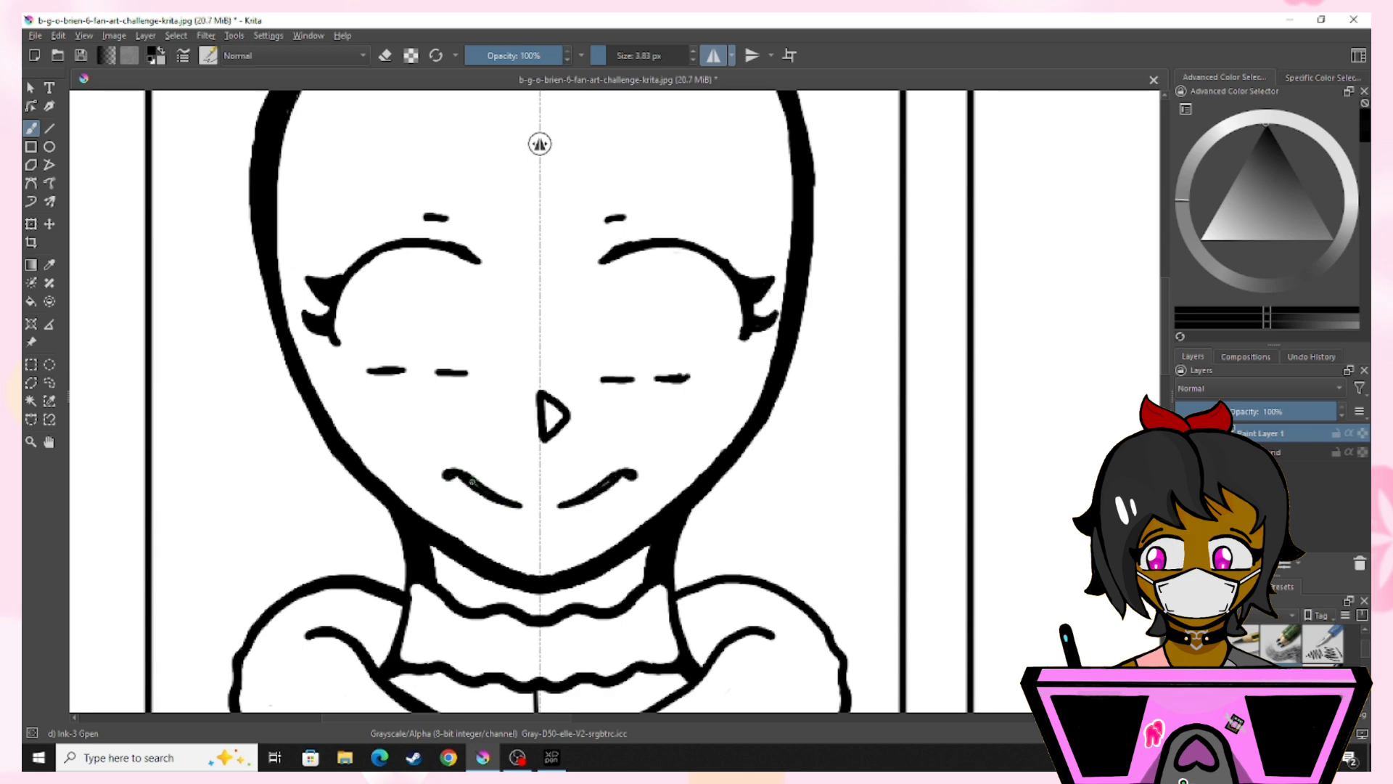
pyautogui.click(713, 56)
pyautogui.hotkey('ctrl', '-')
pyautogui.hotkey('ctrl', '-')
pyautogui.hotkey('ctrl', '-')
pyautogui.hotkey('ctrl', '+')
pyautogui.hotkey('ctrl', '+')
pyautogui.hotkey('ctrl', '+')
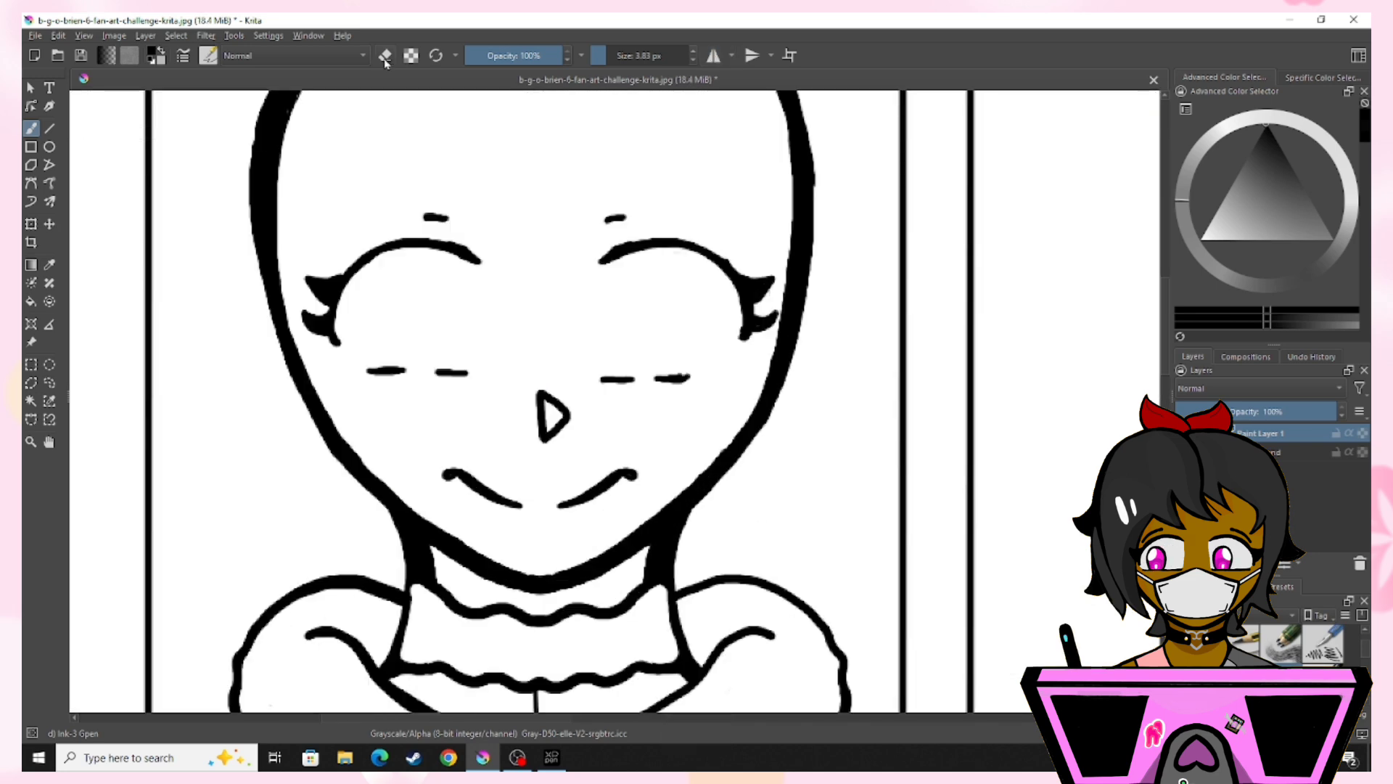
# - Erase the triangular nose outline and return to painting
pyautogui.click(386, 56)
pyautogui.moveTo(540, 391); pyautogui.dragTo(542, 445)
pyautogui.press('e')
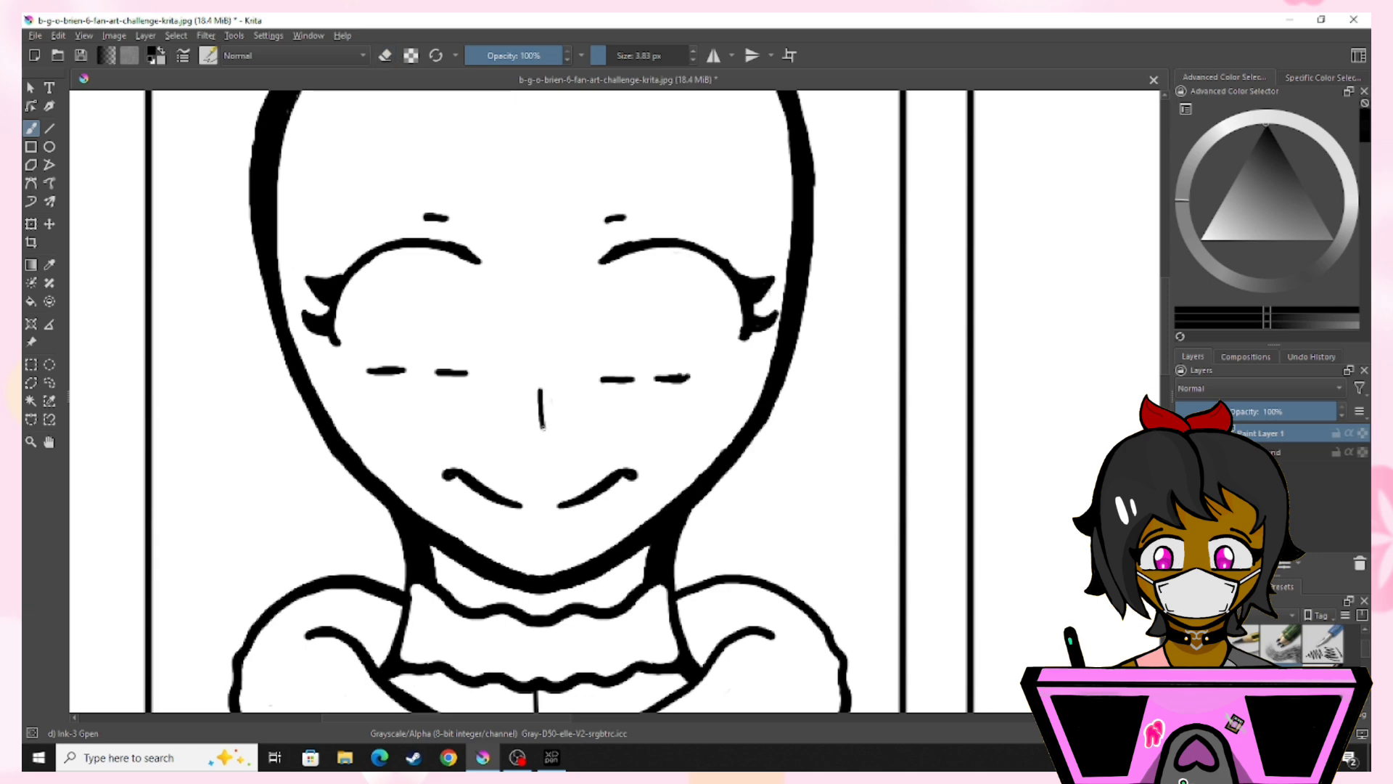
# - Draw a short vertical nose line at the centre of the face, undoing unwanted trial strokes
pyautogui.moveTo(539, 388); pyautogui.dragTo(546, 443)
pyautogui.hotkey('ctrl', 'z')
pyautogui.hotkey('ctrl', '-')
pyautogui.hotkey('ctrl', '-')
pyautogui.hotkey('ctrl', '-')
pyautogui.scroll(5, 594, 412)
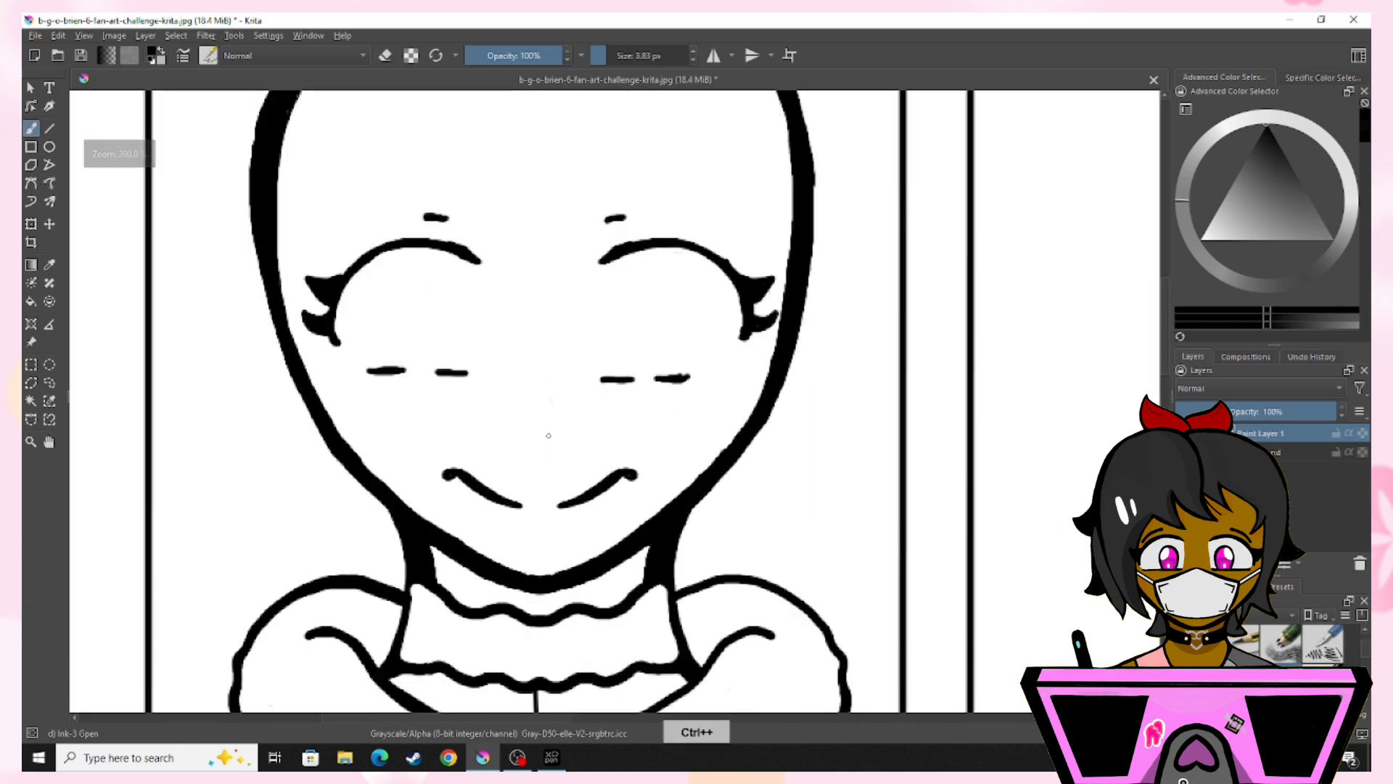
pyautogui.hotkey('ctrl', 'z')
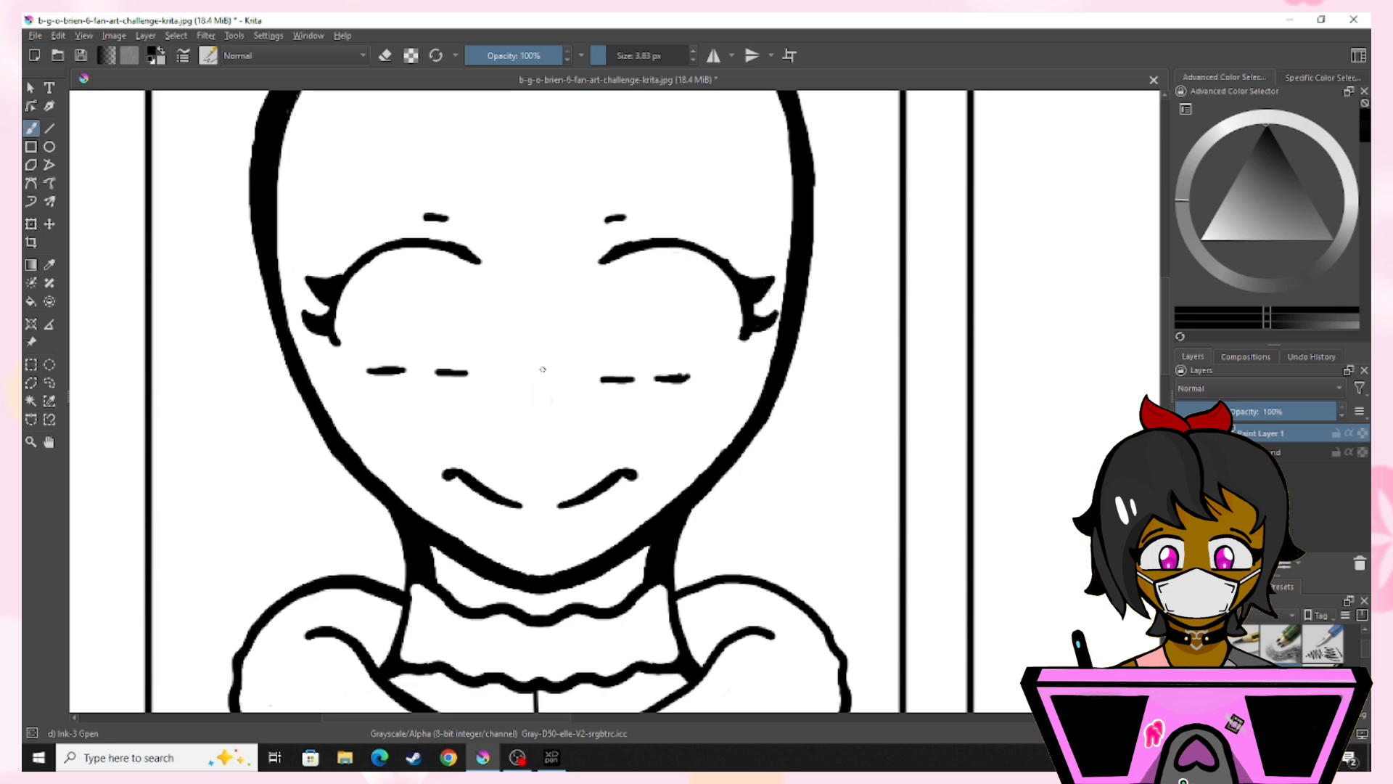
pyautogui.scroll(-5, 541, 423)
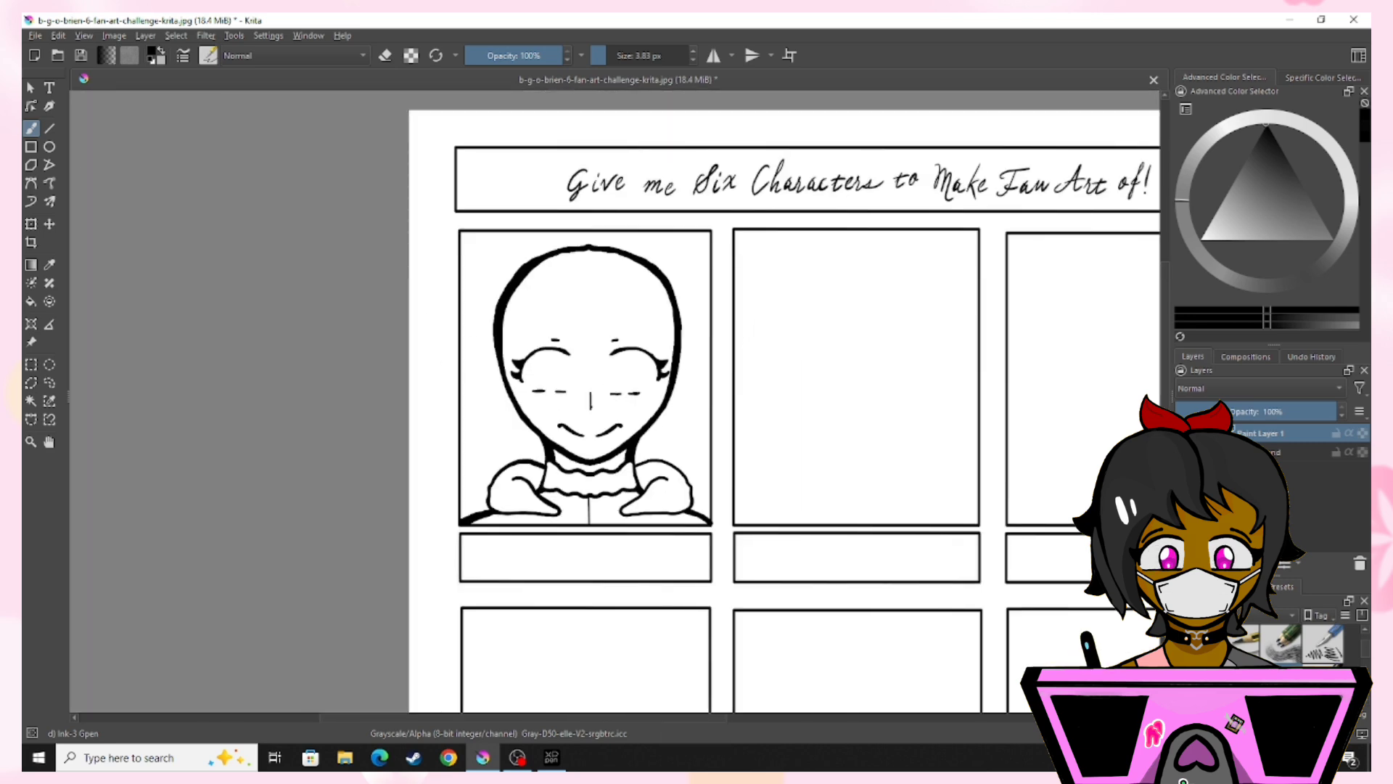
pyautogui.scroll(2, 591, 407)
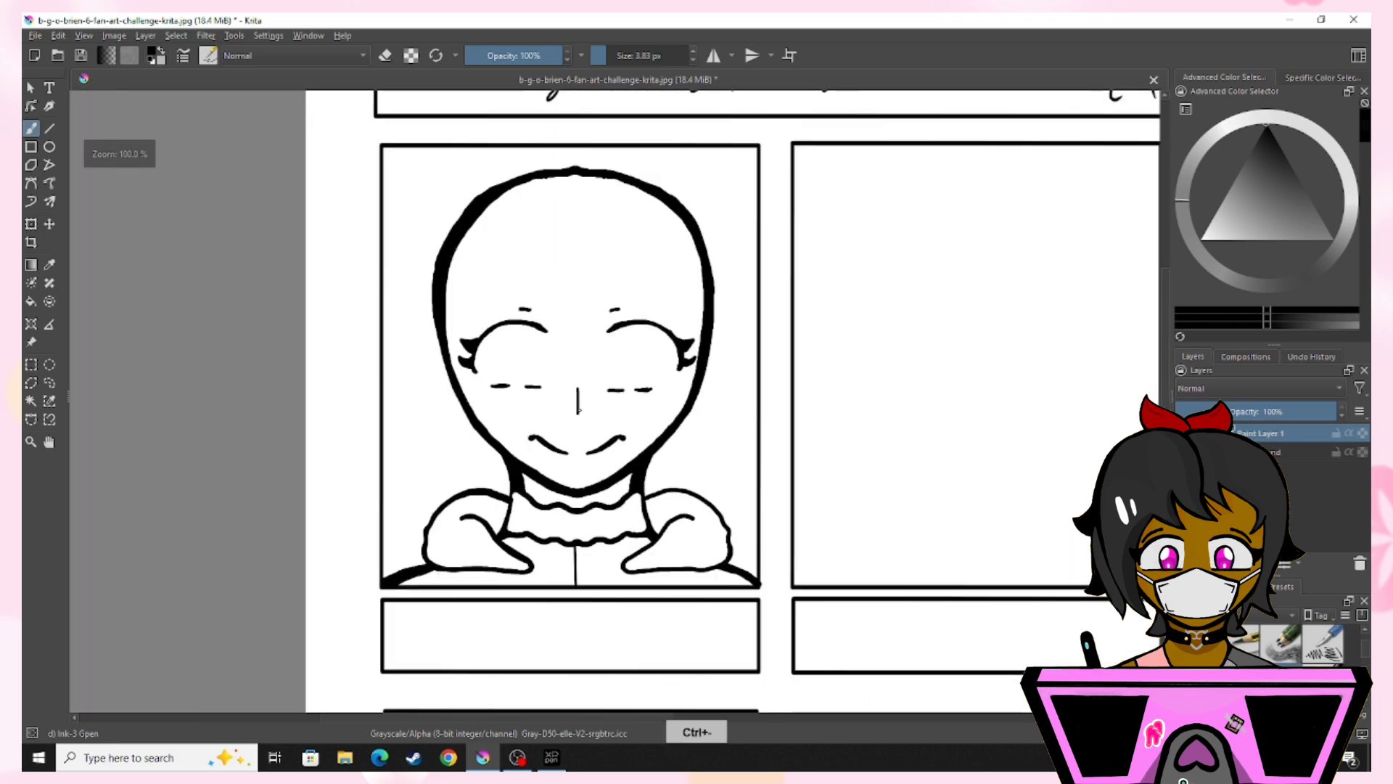
# - Draw the first slanted bang strand with a jagged tip over the forehead using a 5.83 px brush
pyautogui.press(']')
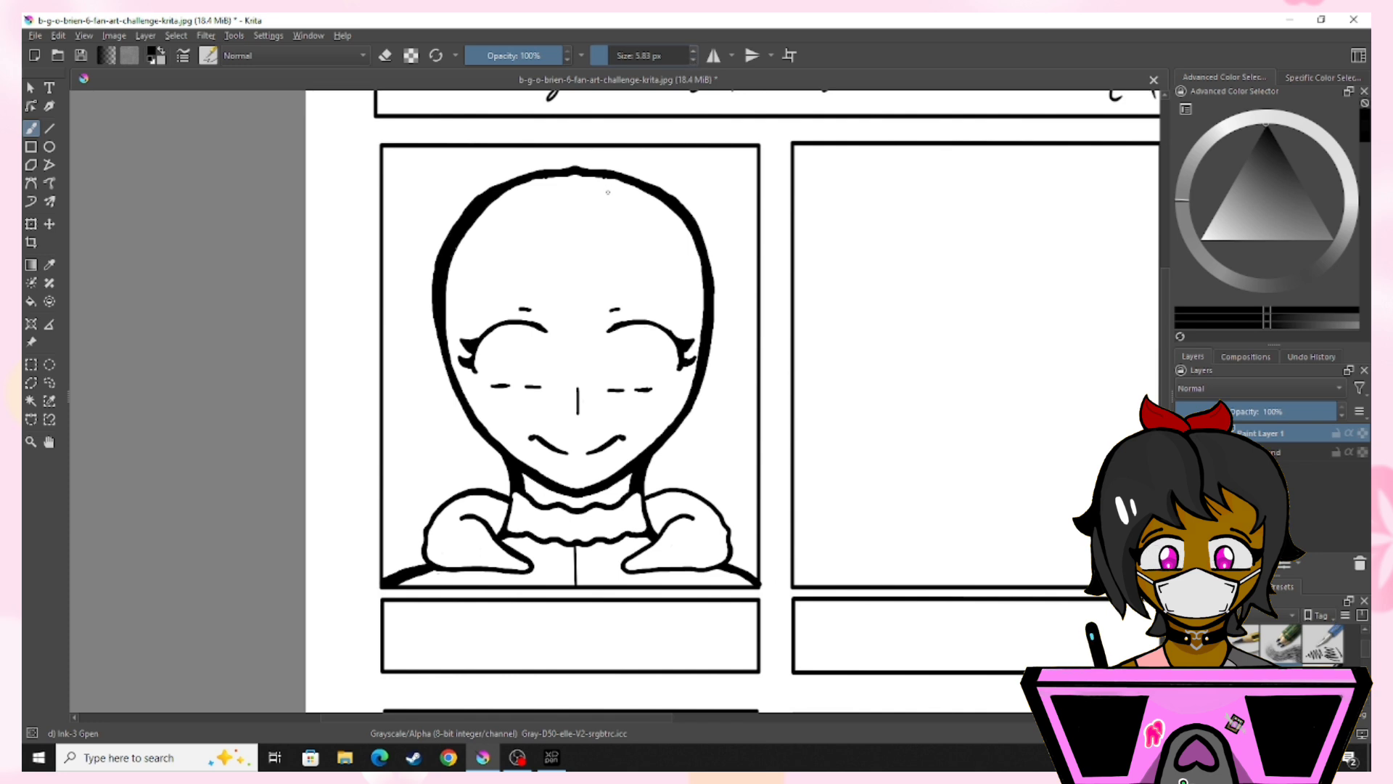
pyautogui.moveTo(607, 185)
pyautogui.mouseDown()
pyautogui.moveTo(560, 290)
pyautogui.moveTo(606, 234)
pyautogui.mouseUp()
pyautogui.moveTo(540, 311)
pyautogui.mouseDown()
pyautogui.moveTo(545, 282)
pyautogui.moveTo(515, 311)
pyautogui.moveTo(563, 213)
pyautogui.moveTo(537, 259)
pyautogui.mouseUp()
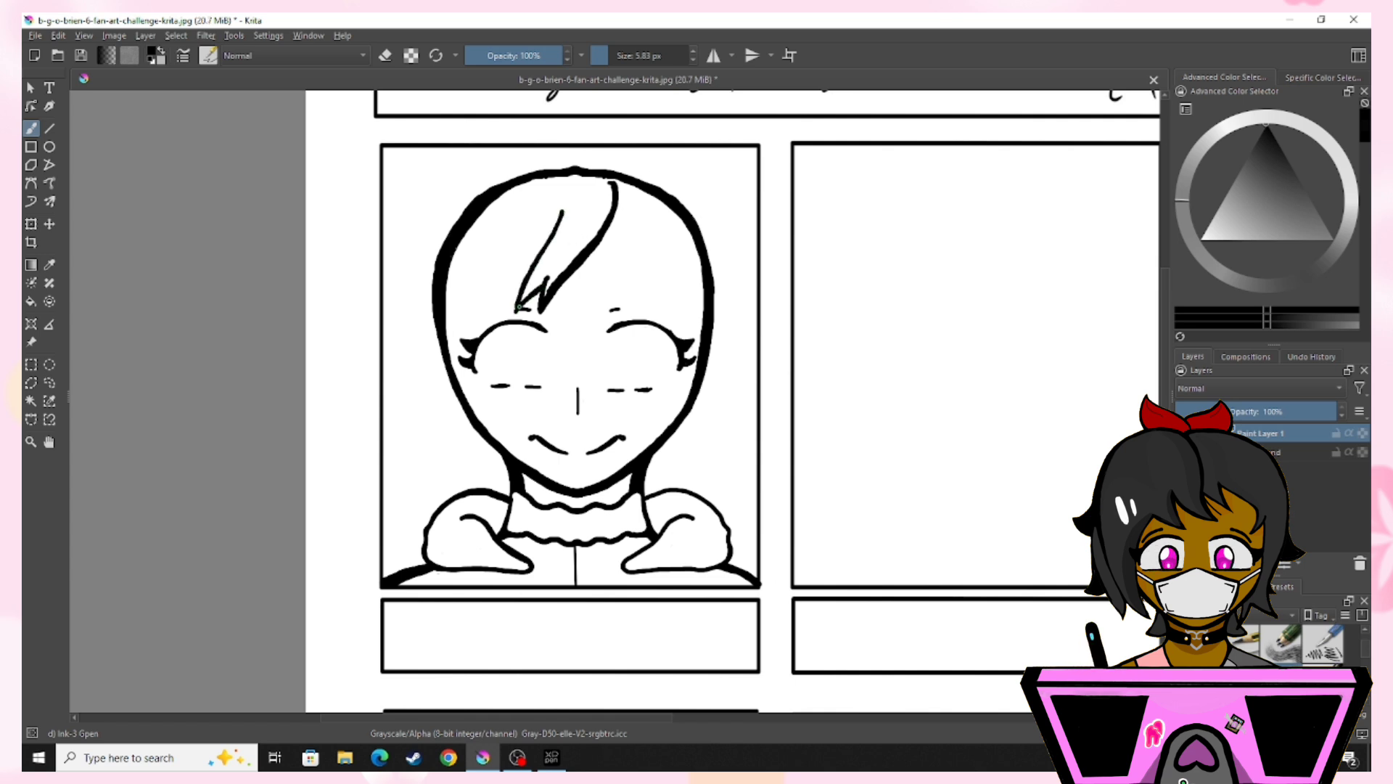
# - Erase the excess thickness along the first bang strand and clean up its pointed tip near the left eyebrow
pyautogui.press('e')
pyautogui.hotkey('ctrl', '=')
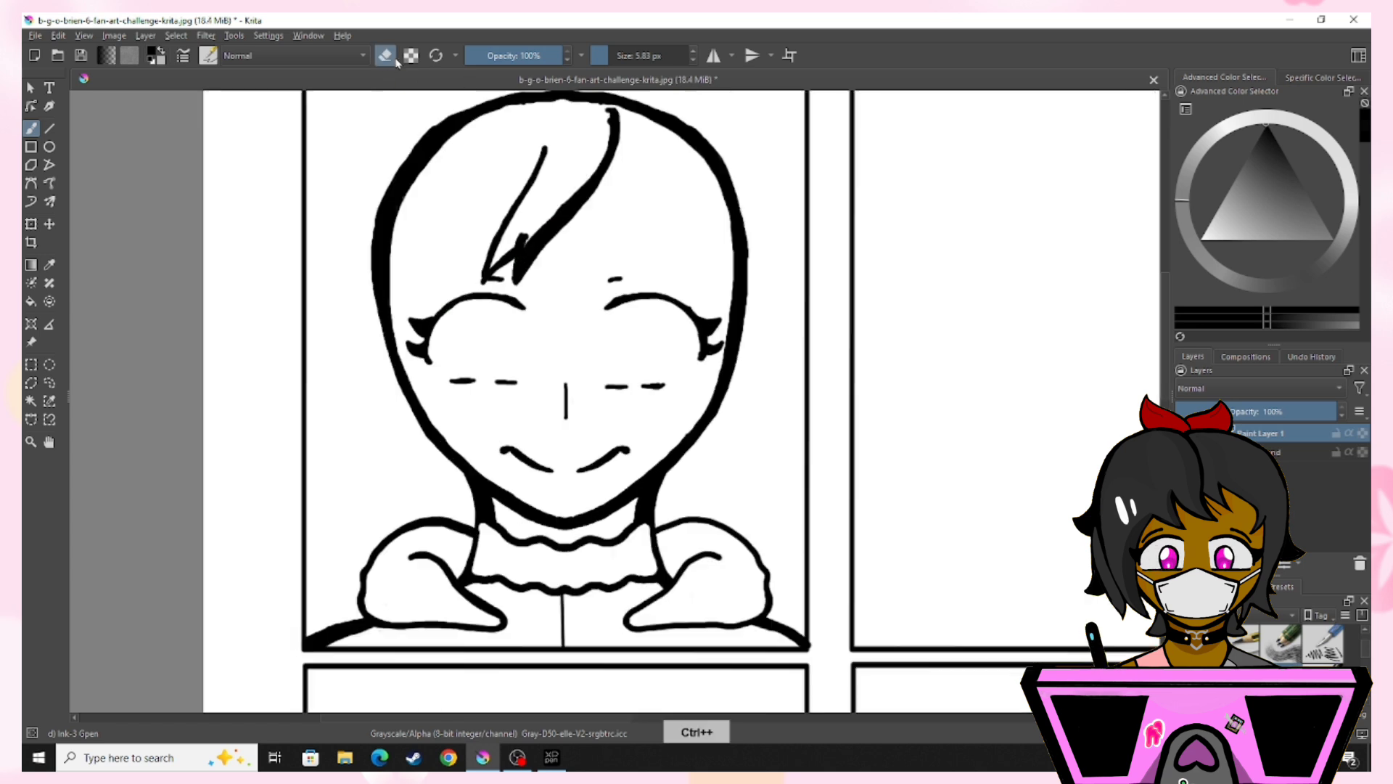
pyautogui.moveTo(602, 159)
pyautogui.mouseDown()
pyautogui.moveTo(548, 231)
pyautogui.moveTo(598, 167)
pyautogui.moveTo(539, 240)
pyautogui.moveTo(526, 232)
pyautogui.moveTo(526, 252)
pyautogui.moveTo(608, 113)
pyautogui.moveTo(595, 178)
pyautogui.moveTo(520, 276)
pyautogui.moveTo(539, 248)
pyautogui.mouseUp()
pyautogui.press('e')
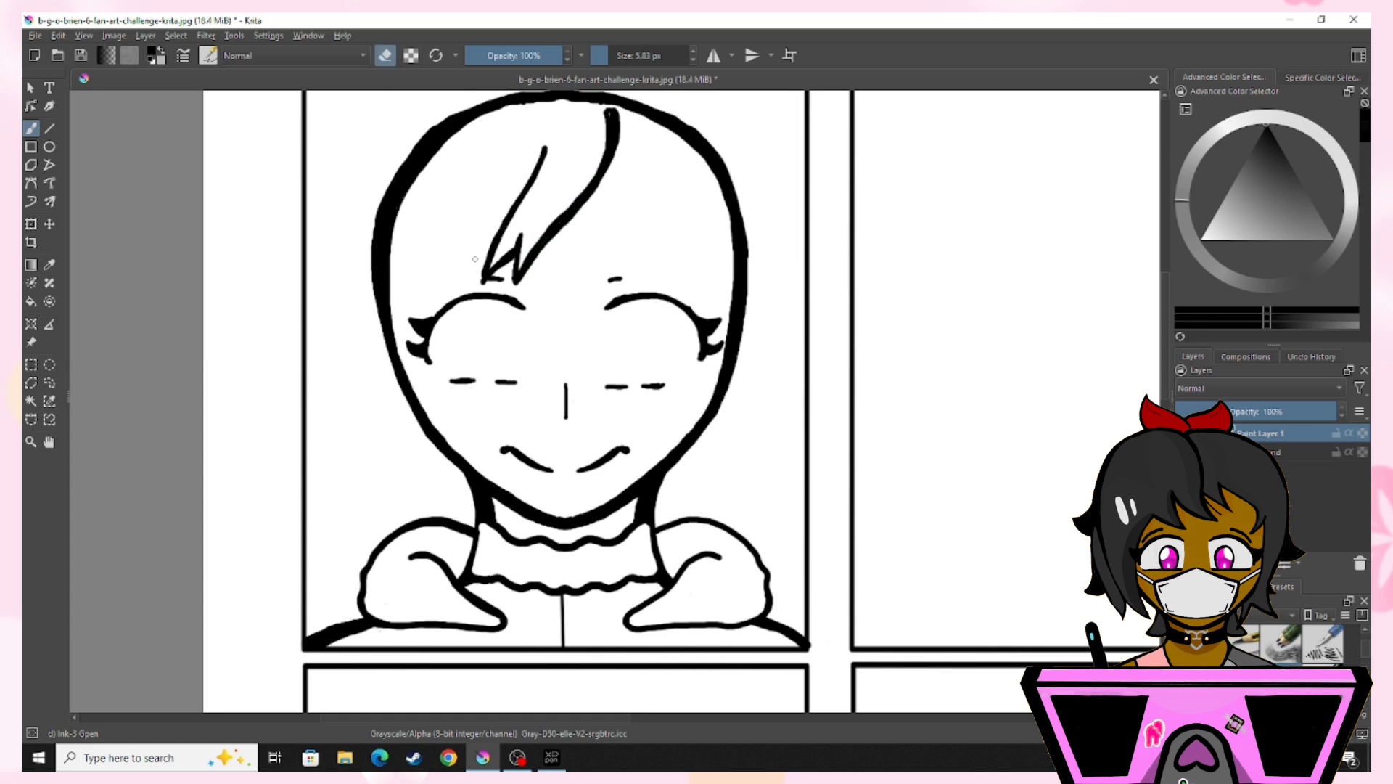
pyautogui.press('e')
pyautogui.moveTo(496, 255); pyautogui.dragTo(483, 280)
pyautogui.press('e')
# - Draw a second jagged bang strand to the right of the first, undoing trial corrections to the hair-part line
pyautogui.press('e')
pyautogui.moveTo(572, 223)
pyautogui.mouseDown()
pyautogui.moveTo(583, 261)
pyautogui.moveTo(650, 158)
pyautogui.mouseUp()
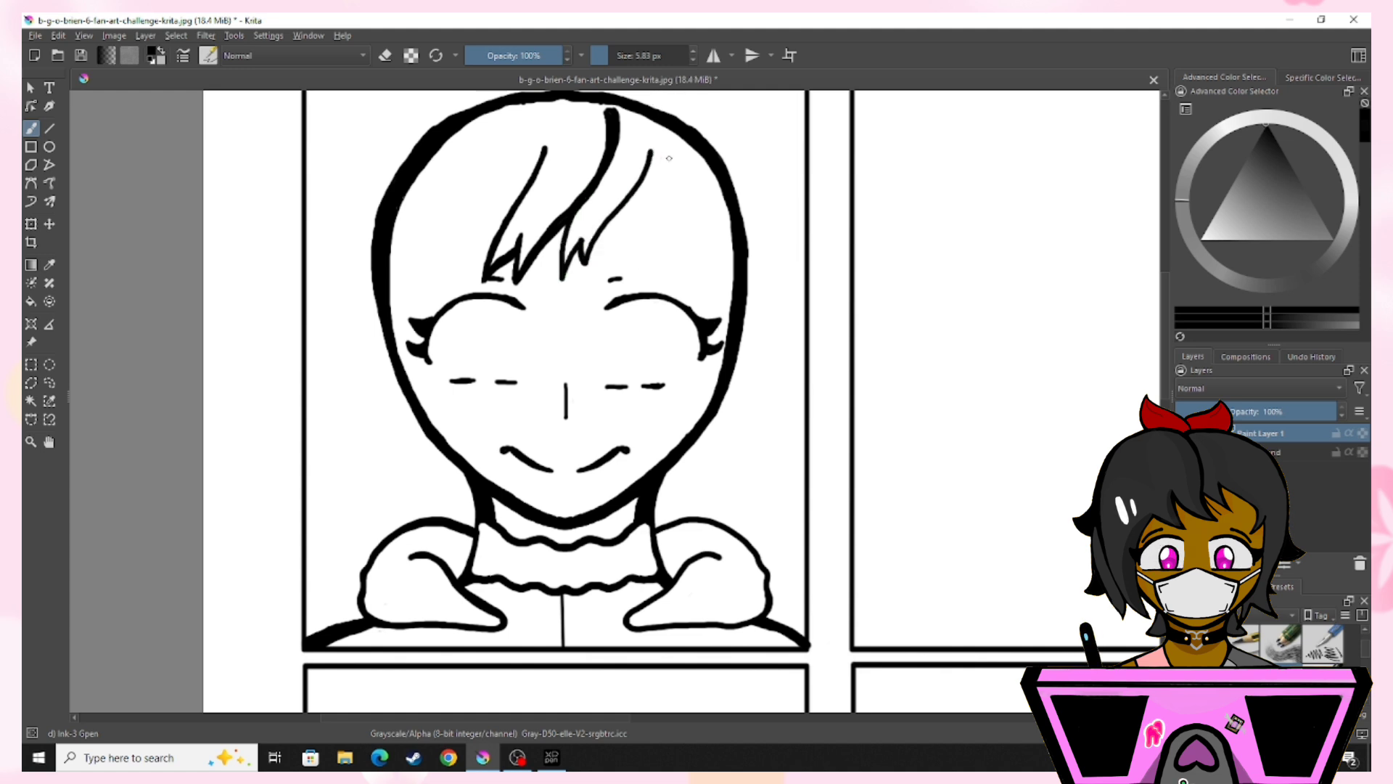
pyautogui.press('e')
pyautogui.moveTo(621, 117); pyautogui.dragTo(580, 211)
pyautogui.click(386, 55)
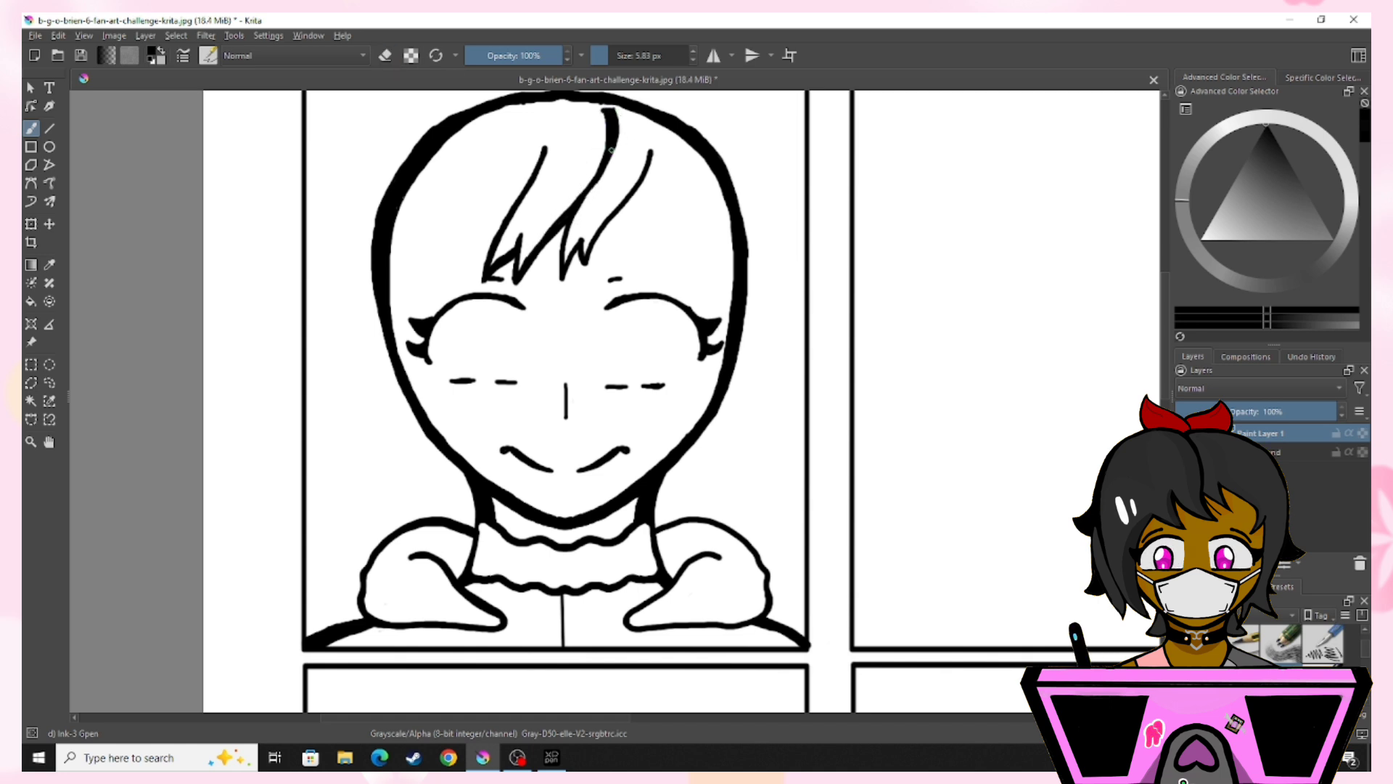
pyautogui.hotkey('ctrl', 'z')
pyautogui.hotkey('ctrl', 'z')
pyautogui.press('-')
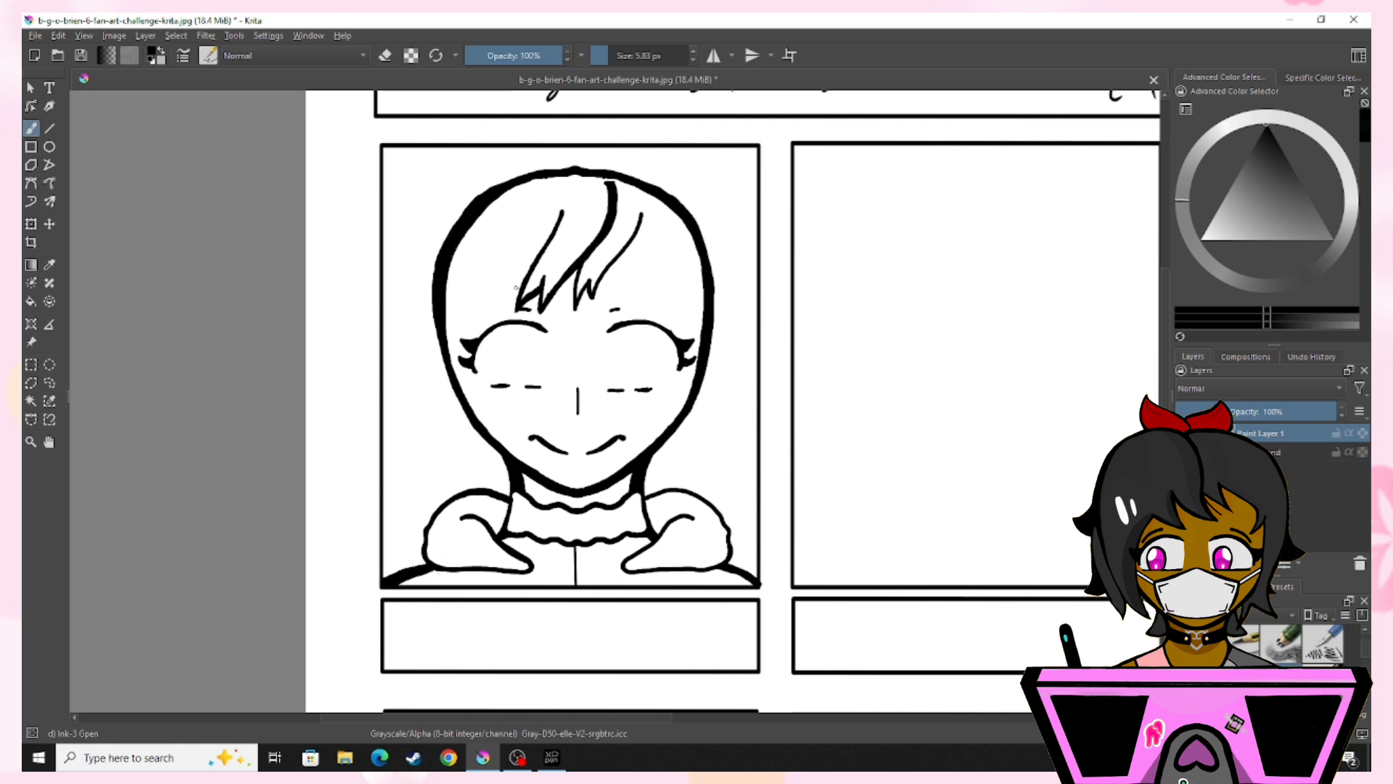
# - Draw the long left side lock with a jagged end and the outer hair outline from the crown to a flicked tip
pyautogui.moveTo(532, 273)
pyautogui.mouseDown()
pyautogui.moveTo(476, 342)
pyautogui.moveTo(466, 457)
pyautogui.moveTo(484, 501)
pyautogui.moveTo(422, 386)
pyautogui.mouseUp()
pyautogui.moveTo(469, 454)
pyautogui.mouseDown()
pyautogui.moveTo(495, 481)
pyautogui.moveTo(511, 451)
pyautogui.mouseUp()
pyautogui.moveTo(398, 420); pyautogui.dragTo(393, 418)
pyautogui.moveTo(562, 152)
pyautogui.mouseDown()
pyautogui.moveTo(469, 189)
pyautogui.moveTo(424, 243)
pyautogui.moveTo(410, 294)
pyautogui.mouseUp()
pyautogui.moveTo(415, 357); pyautogui.dragTo(407, 392)
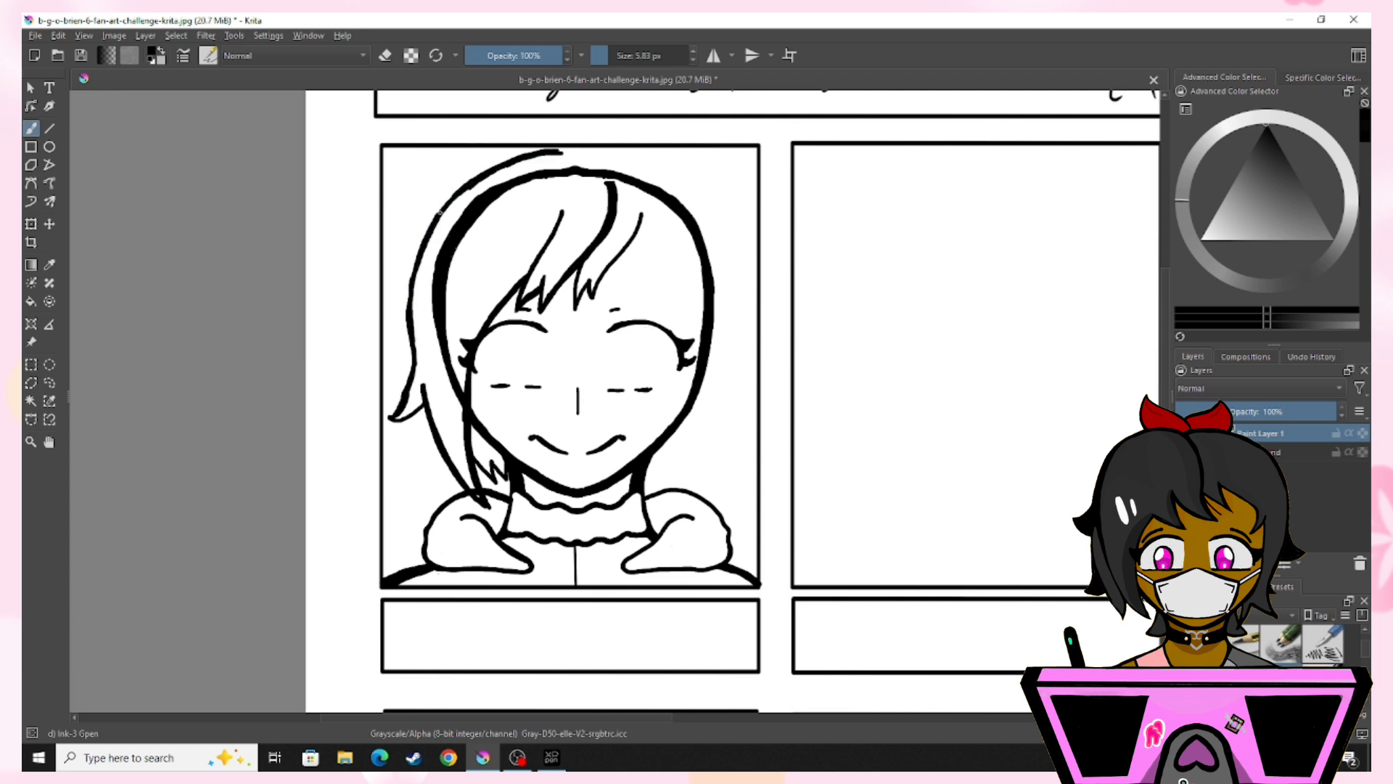
# - Tidy the flicked tip of the left outer hair outline with the eraser
pyautogui.click(386, 57)
pyautogui.hotkey('ctrl', '+')
pyautogui.hotkey('ctrl', '+')
pyautogui.moveTo(519, 718); pyautogui.dragTo(461, 719)
pyautogui.moveTo(421, 437); pyautogui.dragTo(470, 336)
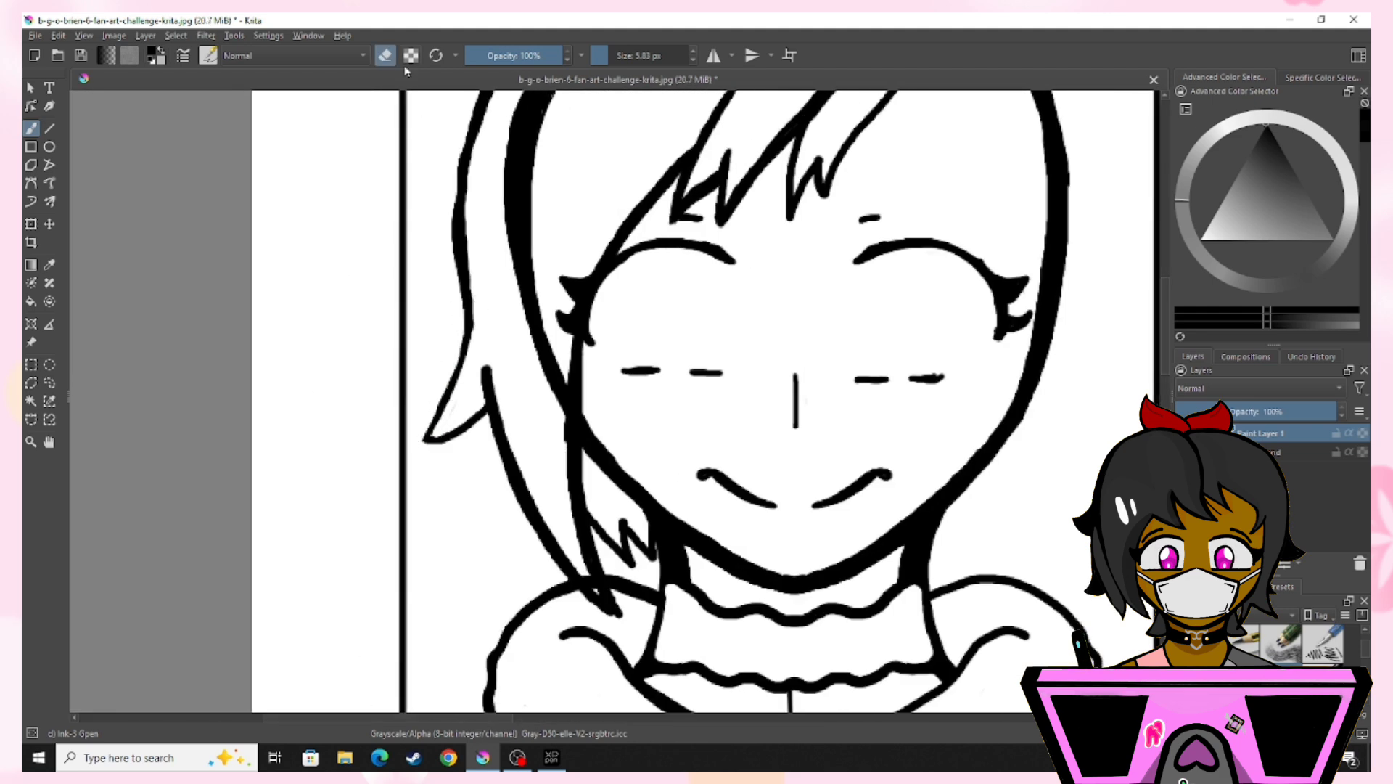
pyautogui.press('e')
# - Erase the old head outline inside the left half of the hair with a larger eraser, up to the crown
pyautogui.press('-')
pyautogui.press('-')
pyautogui.press('-')
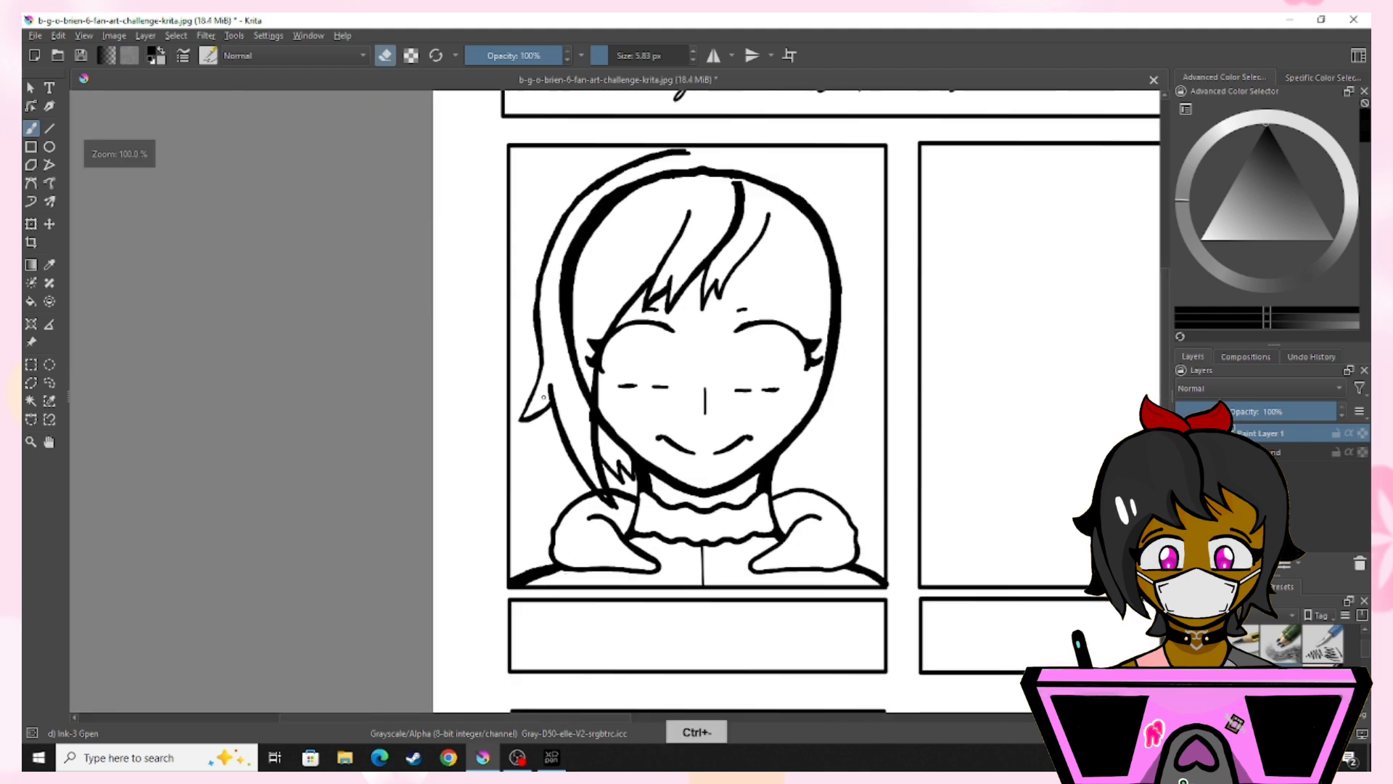
pyautogui.press(']')
pyautogui.press(']')
pyautogui.press(']')
pyautogui.moveTo(564, 260); pyautogui.dragTo(571, 329)
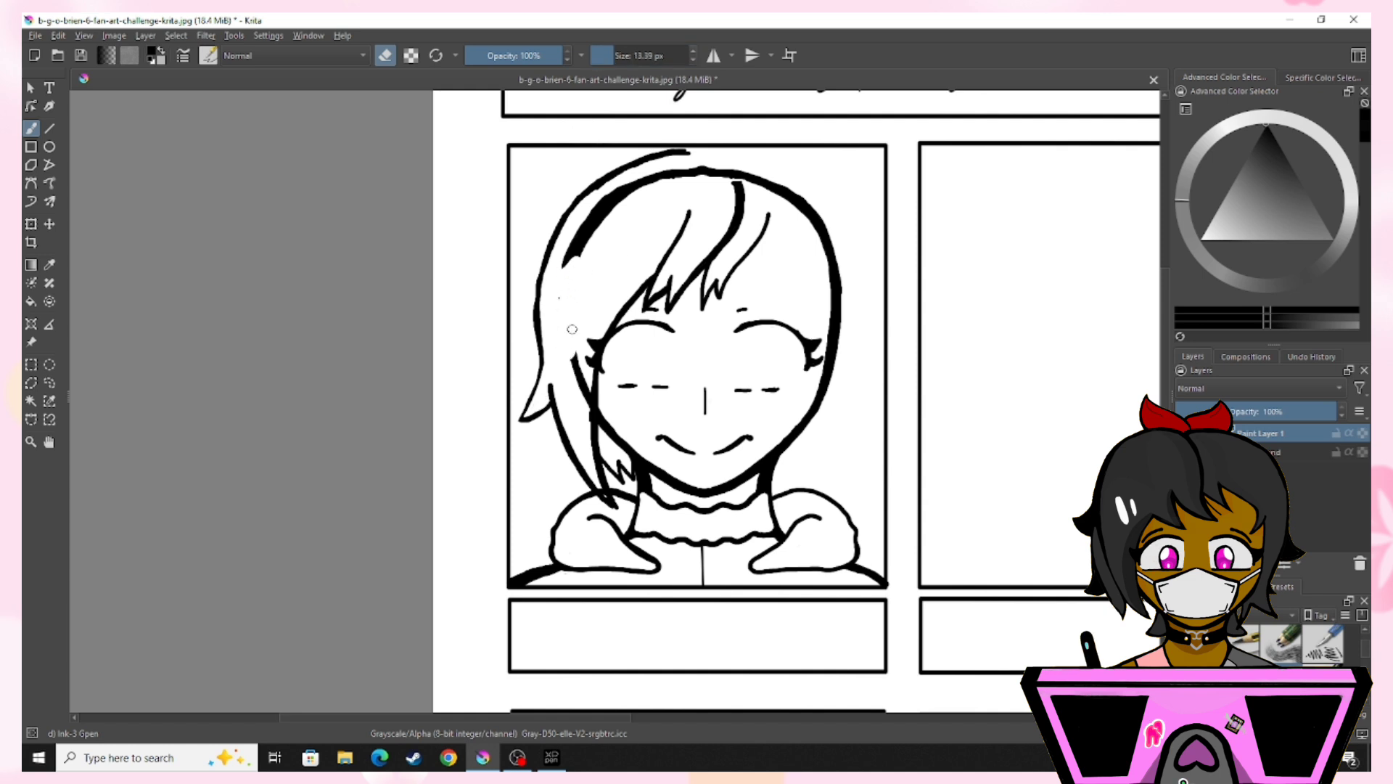
pyautogui.moveTo(566, 266)
pyautogui.mouseDown()
pyautogui.moveTo(590, 230)
pyautogui.moveTo(697, 173)
pyautogui.mouseUp()
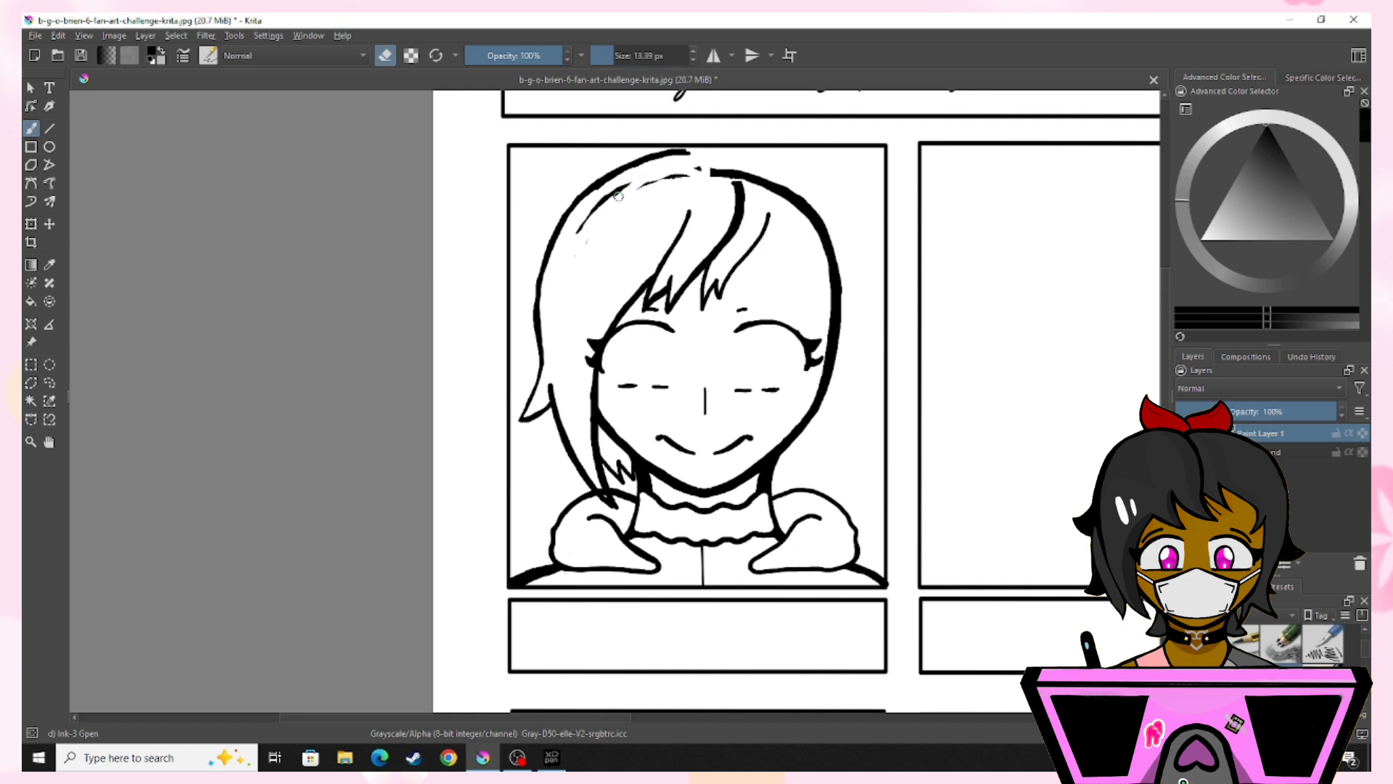
pyautogui.moveTo(585, 228); pyautogui.dragTo(701, 173)
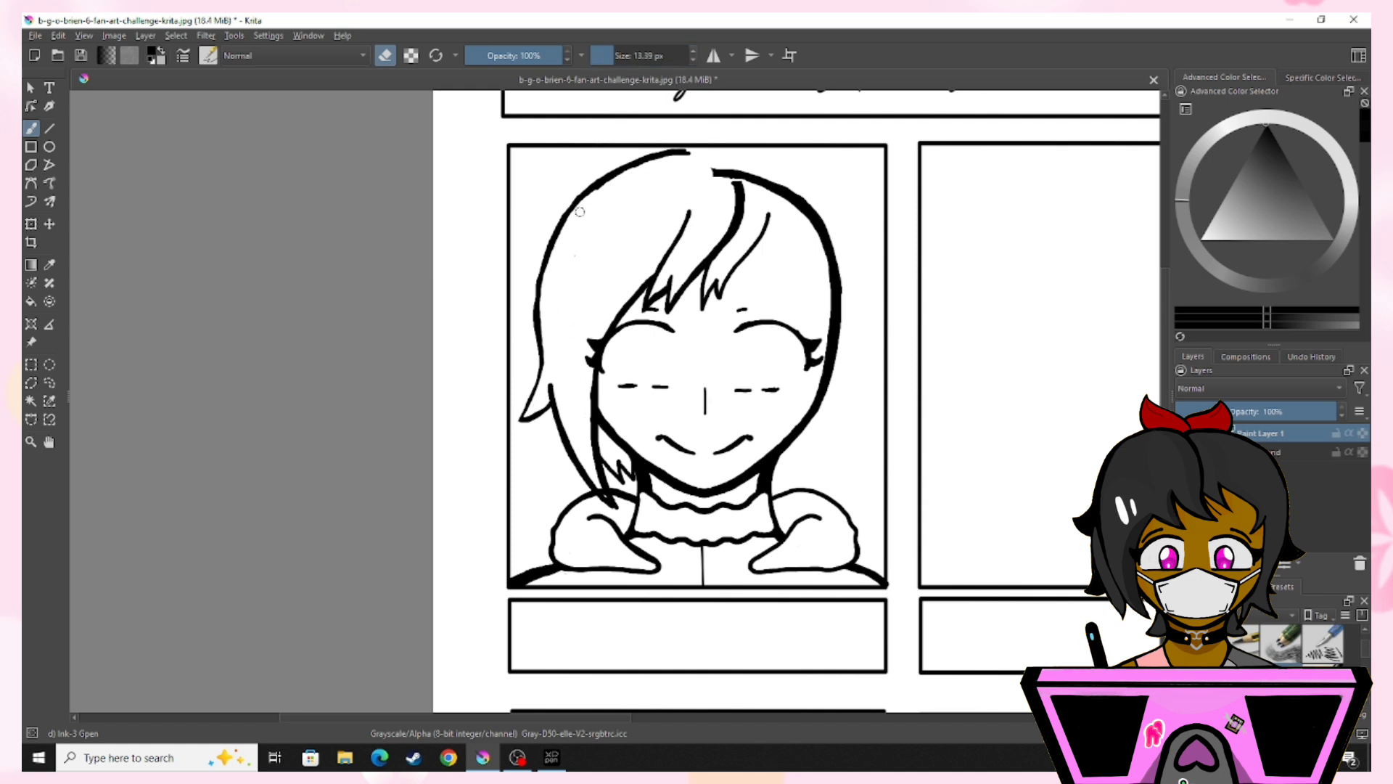
# - Refine the pointed lower end of the left side lock with a 1.54 px eraser and a 5.16 px brush
pyautogui.hotkey('ctrl', '+')
pyautogui.hotkey('ctrl', '+')
pyautogui.click(601, 56)
pyautogui.moveTo(569, 559); pyautogui.dragTo(597, 593)
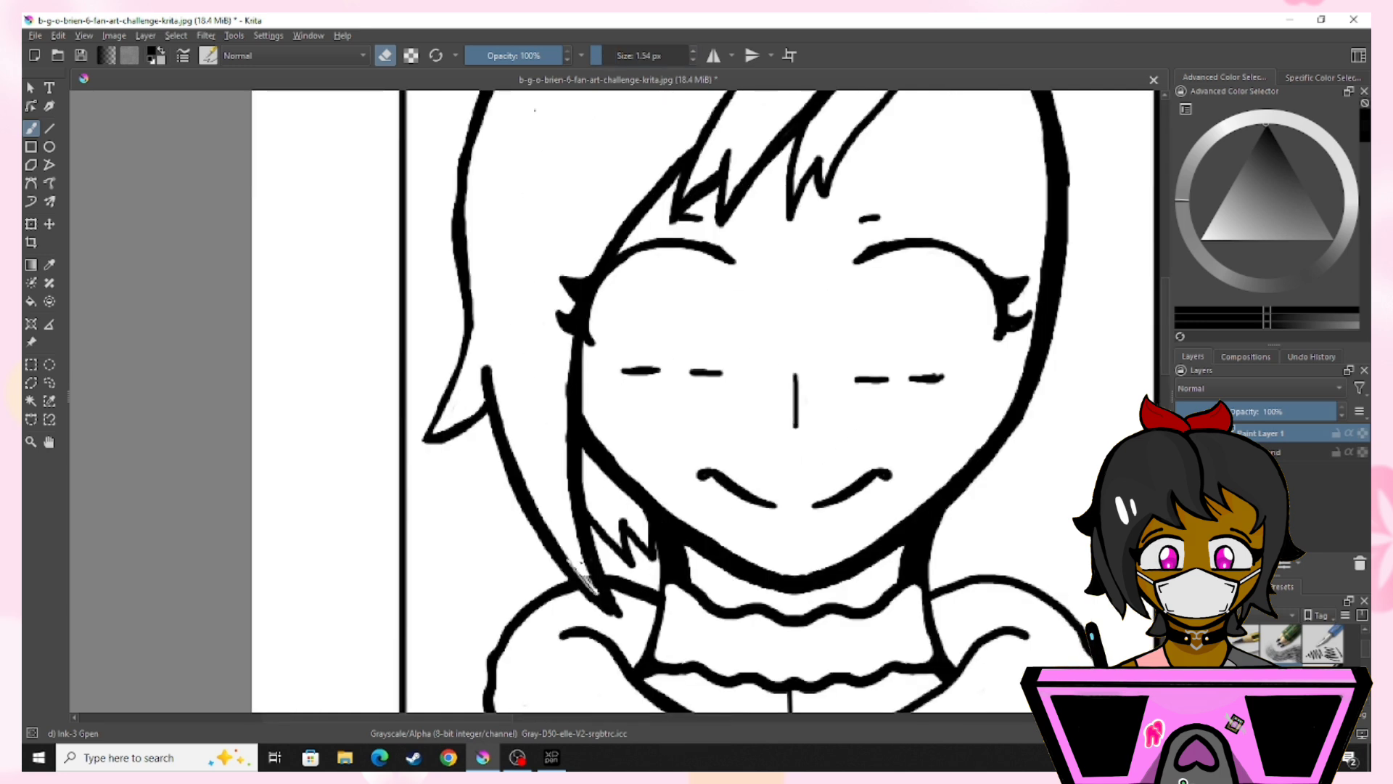
pyautogui.press('e')
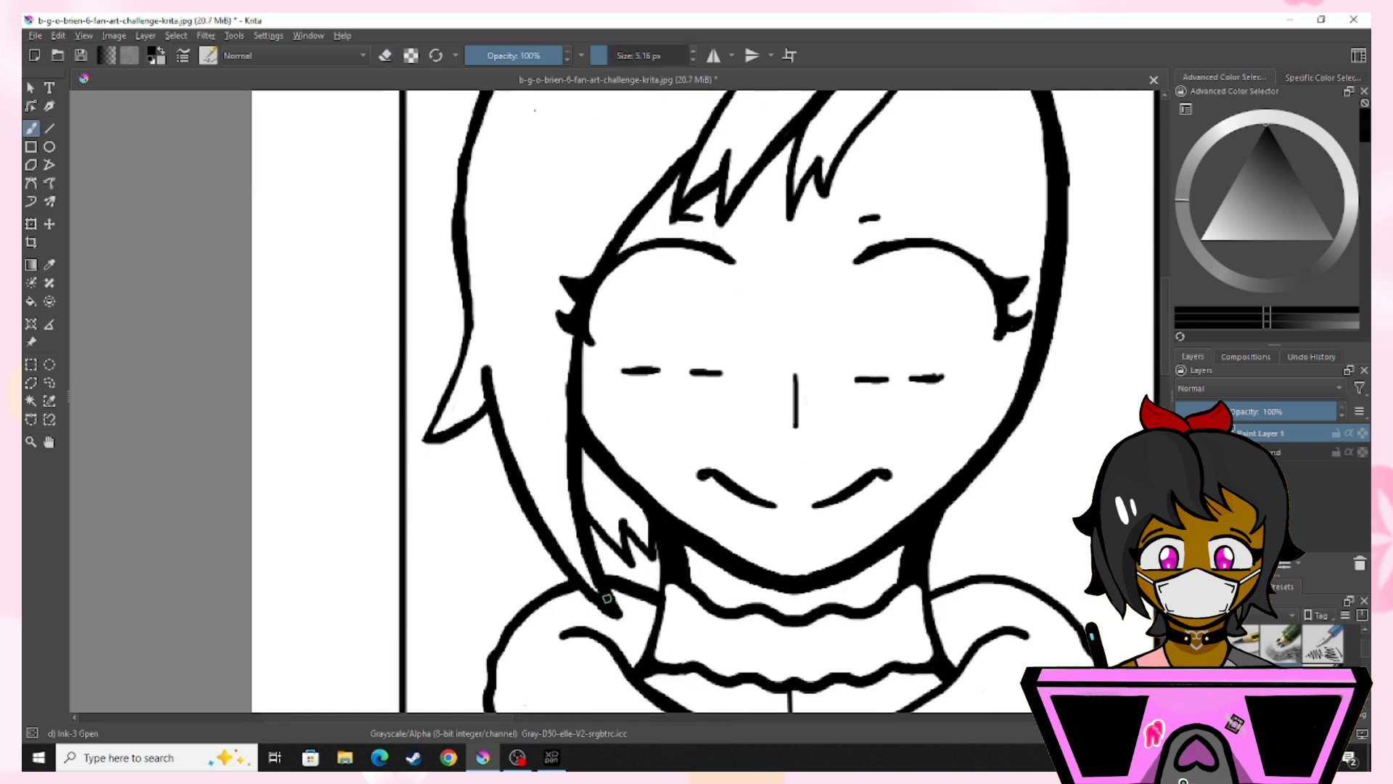
pyautogui.hotkey('ctrl', '-')
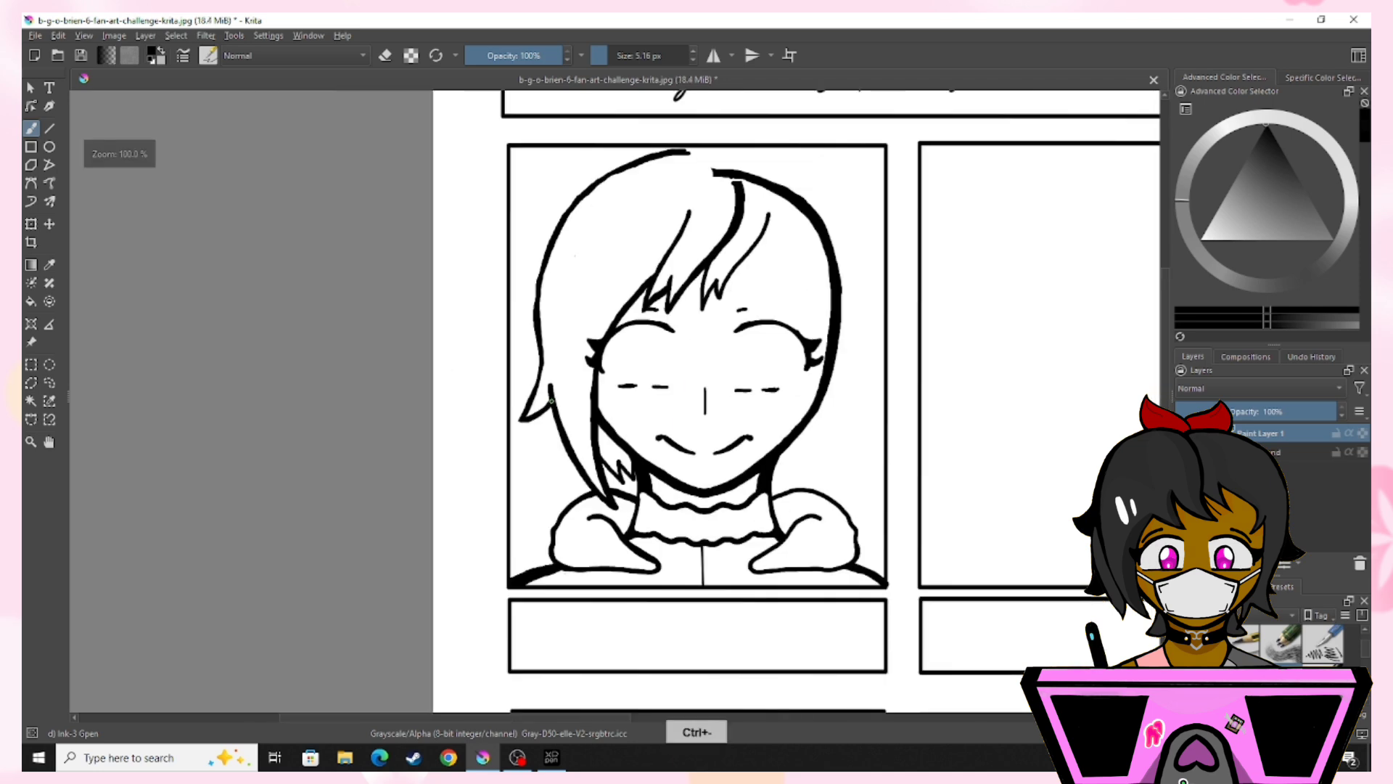
# - Draw the right face-framing strand from the second bang down past the eye, ending in jagged tips
pyautogui.hotkey('ctrl', '+')
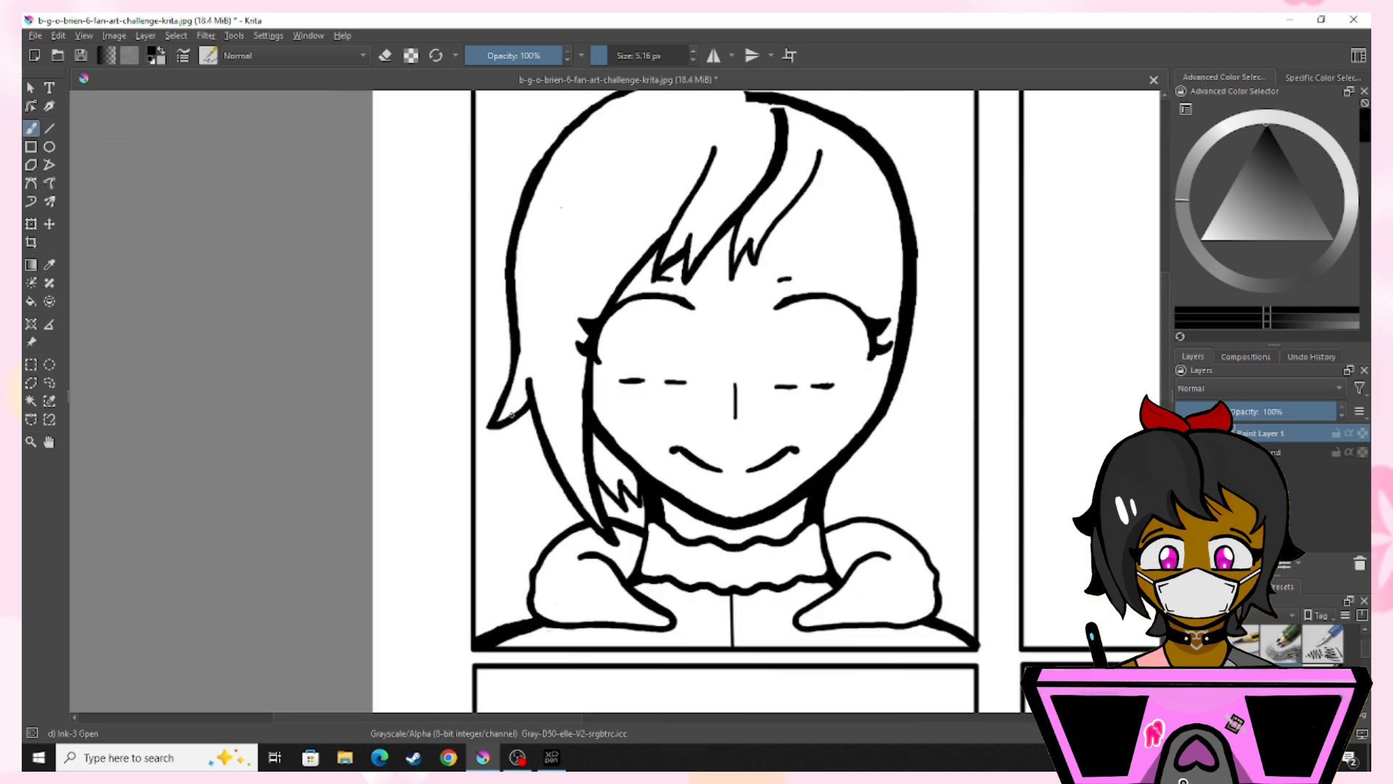
pyautogui.hotkey('ctrl', '-')
pyautogui.hotkey('ctrl', '-')
pyautogui.hotkey('ctrl', '+')
pyautogui.hotkey('ctrl', '+')
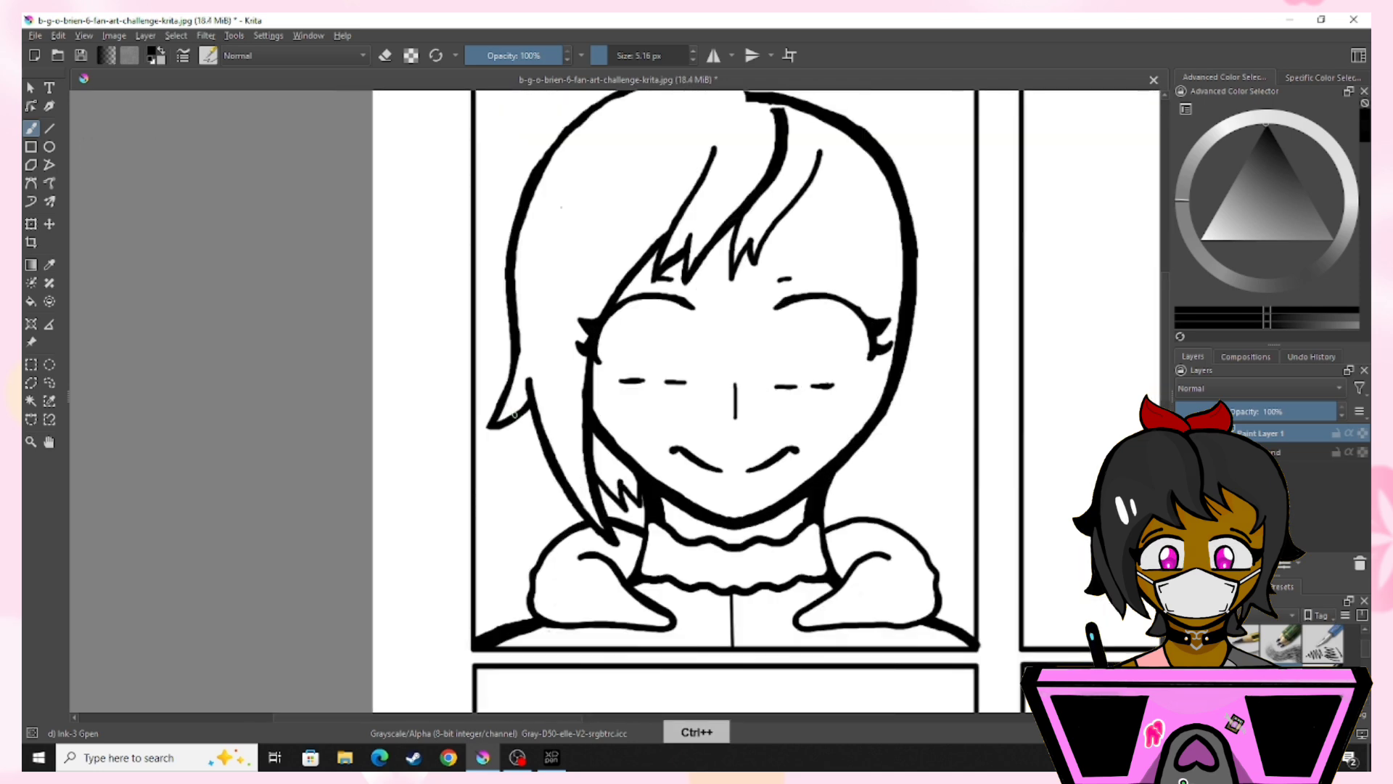
pyautogui.moveTo(820, 161); pyautogui.dragTo(860, 222)
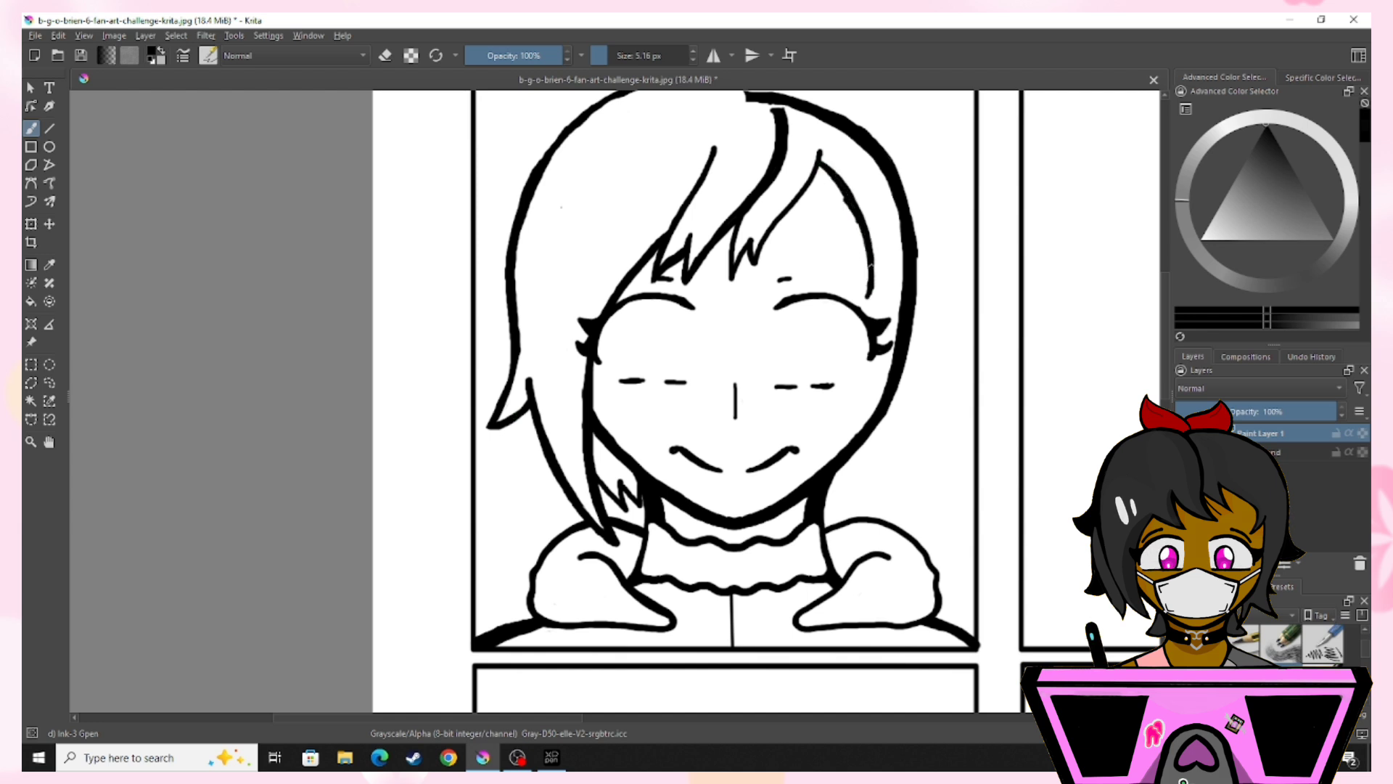
pyautogui.moveTo(873, 263); pyautogui.dragTo(858, 372)
# - Erase the right eye's lashes and eyelid line where they overlap the jagged tips of the framing strand
pyautogui.click(385, 56)
pyautogui.hotkey('ctrl', '+')
pyautogui.hotkey('ctrl', '+')
pyautogui.moveTo(443, 719); pyautogui.dragTo(505, 721)
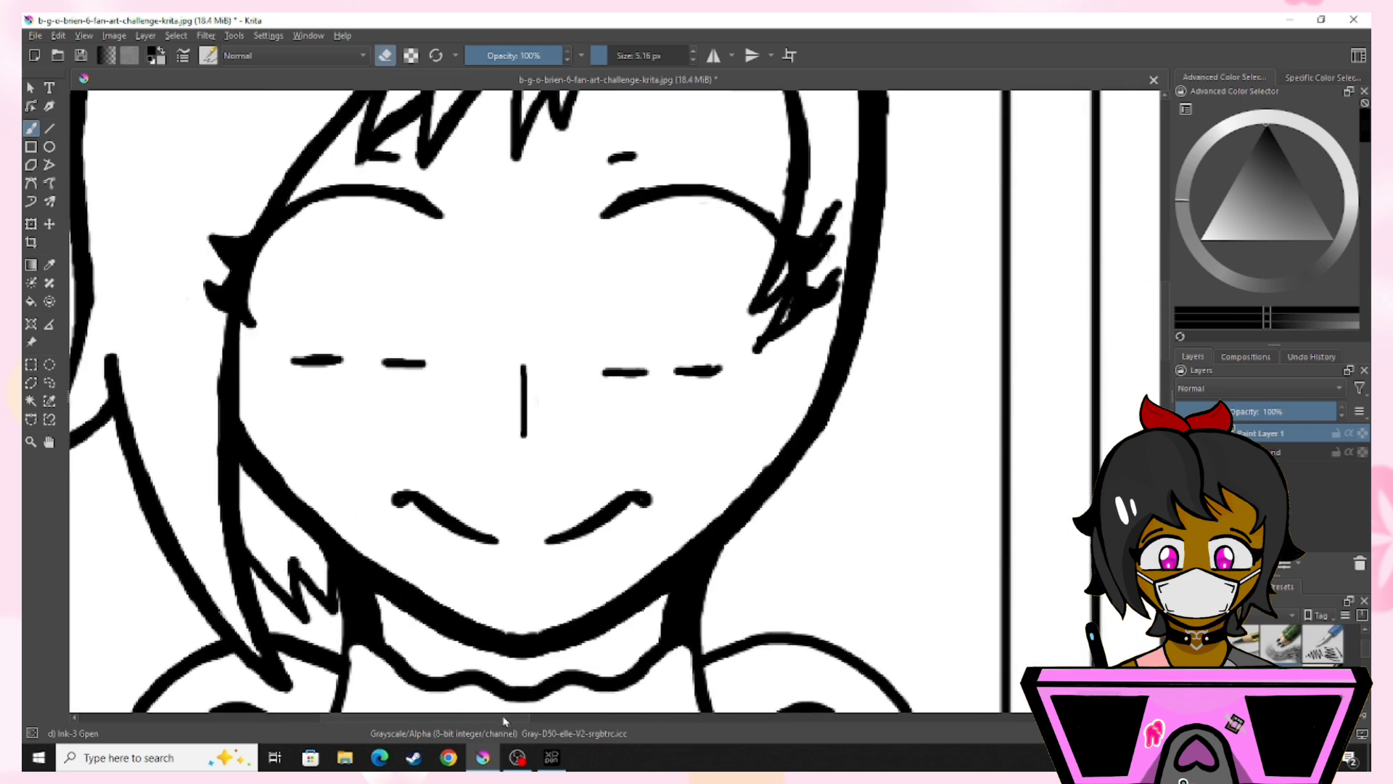
pyautogui.moveTo(808, 220)
pyautogui.mouseDown()
pyautogui.moveTo(767, 289)
pyautogui.moveTo(820, 140)
pyautogui.moveTo(827, 239)
pyautogui.moveTo(789, 313)
pyautogui.mouseUp()
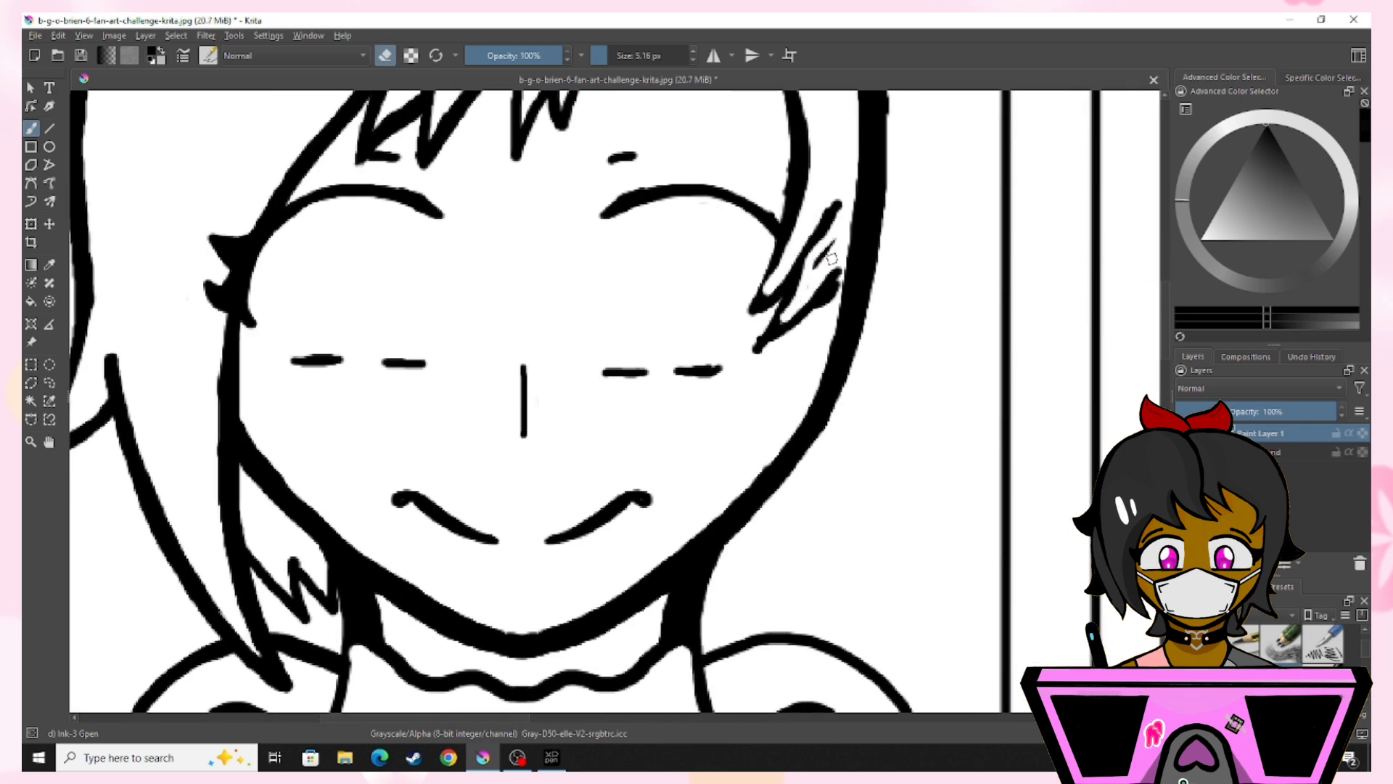
pyautogui.moveTo(835, 243)
pyautogui.mouseDown()
pyautogui.moveTo(764, 294)
pyautogui.moveTo(836, 207)
pyautogui.mouseUp()
pyautogui.moveTo(831, 282)
pyautogui.mouseDown()
pyautogui.moveTo(767, 342)
pyautogui.moveTo(768, 359)
pyautogui.moveTo(835, 292)
pyautogui.mouseUp()
pyautogui.hotkey('ctrl', '-')
pyautogui.hotkey('ctrl', '-')
pyautogui.hotkey('ctrl', '-')
pyautogui.hotkey('ctrl', '+')
pyautogui.hotkey('ctrl', '+')
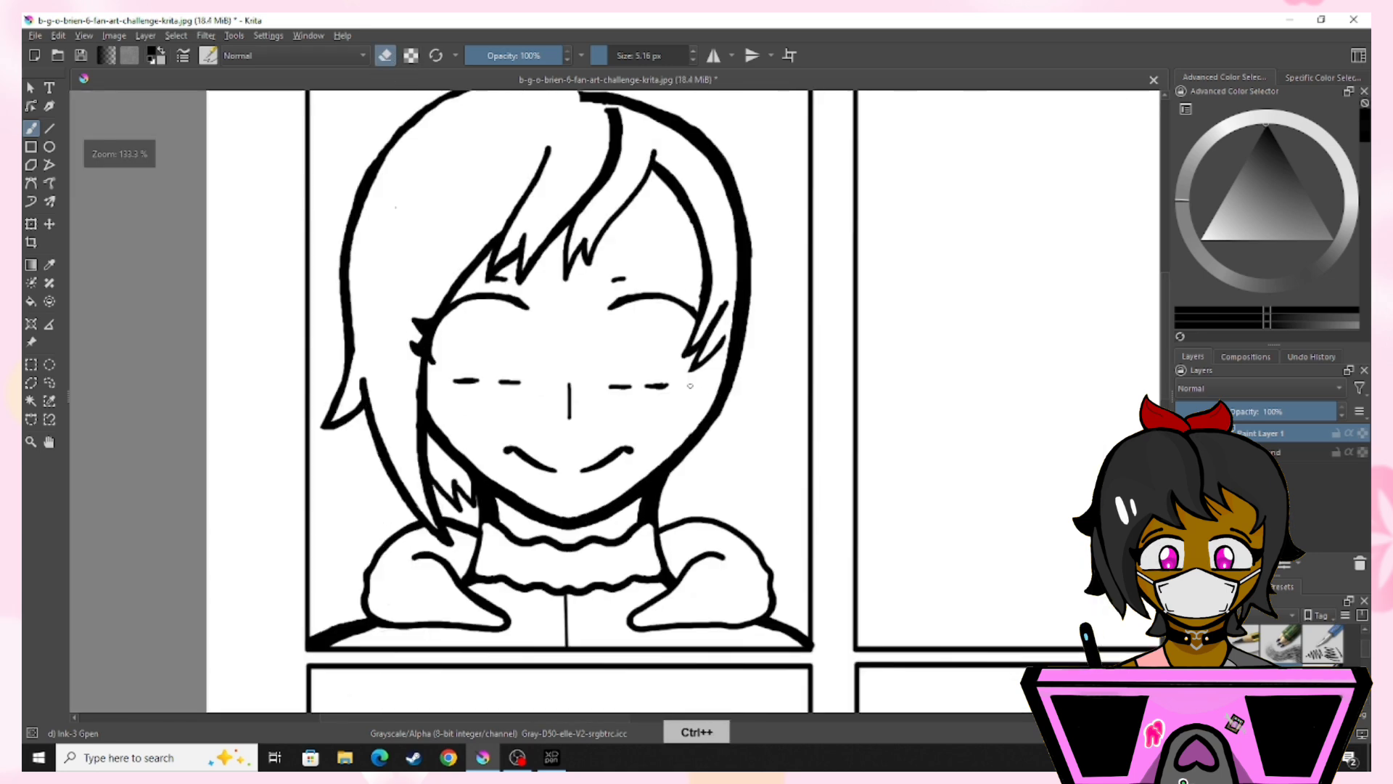
# - Draw the lower right side lock along the cheek down to a point beside the jaw, undoing the first trial strokes
pyautogui.press('e')
pyautogui.moveTo(771, 323); pyautogui.dragTo(752, 389)
pyautogui.moveTo(767, 333); pyautogui.dragTo(690, 472)
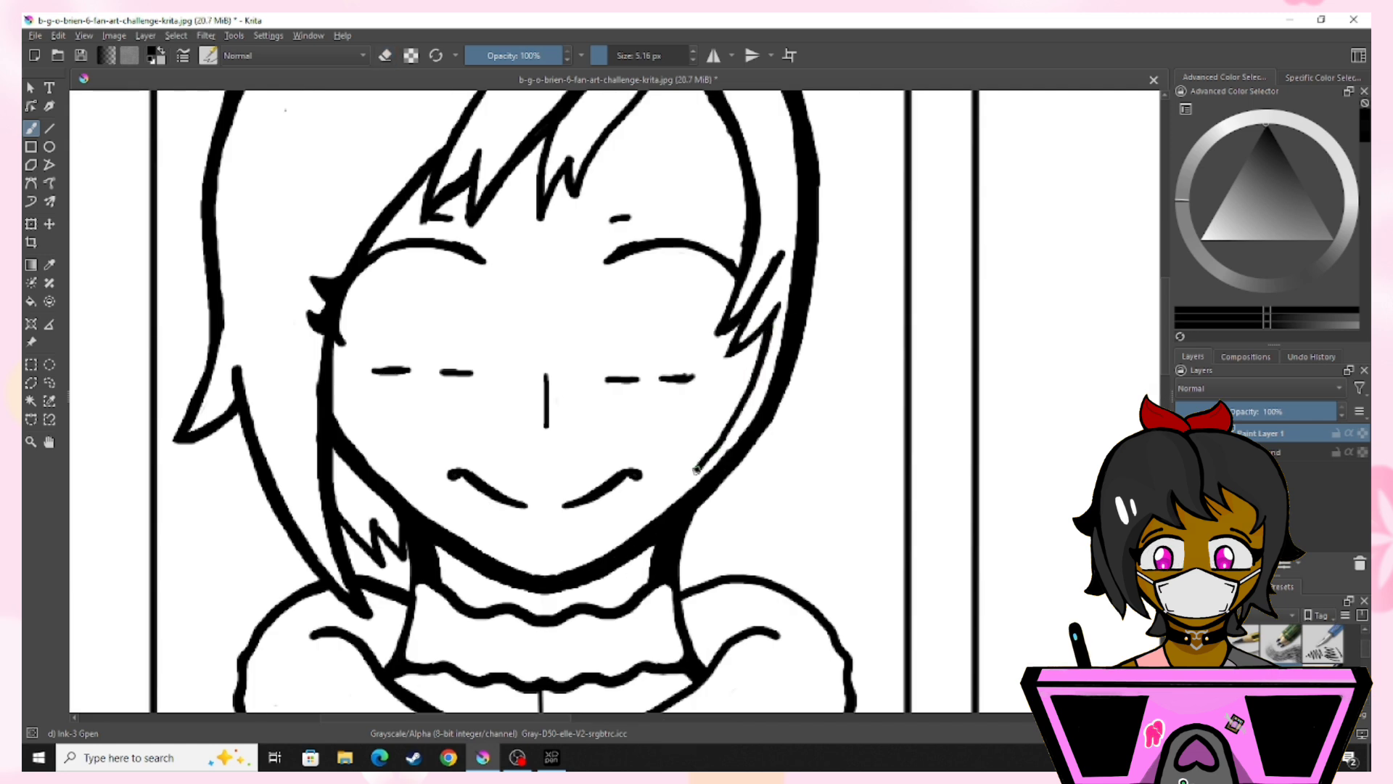
pyautogui.hotkey('ctrl', 'z')
pyautogui.hotkey('ctrl', 'z')
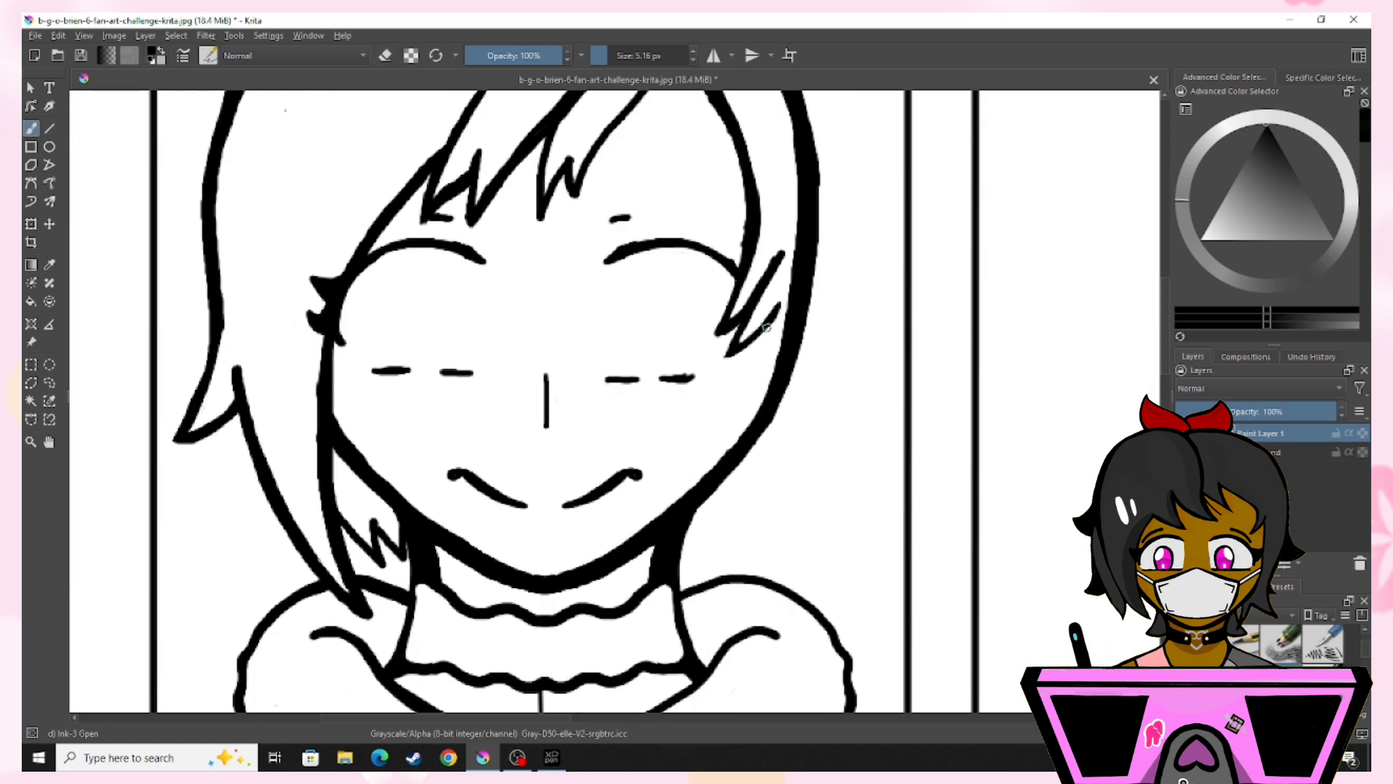
pyautogui.moveTo(771, 323); pyautogui.dragTo(703, 519)
pyautogui.press('-')
pyautogui.moveTo(767, 340); pyautogui.dragTo(681, 477)
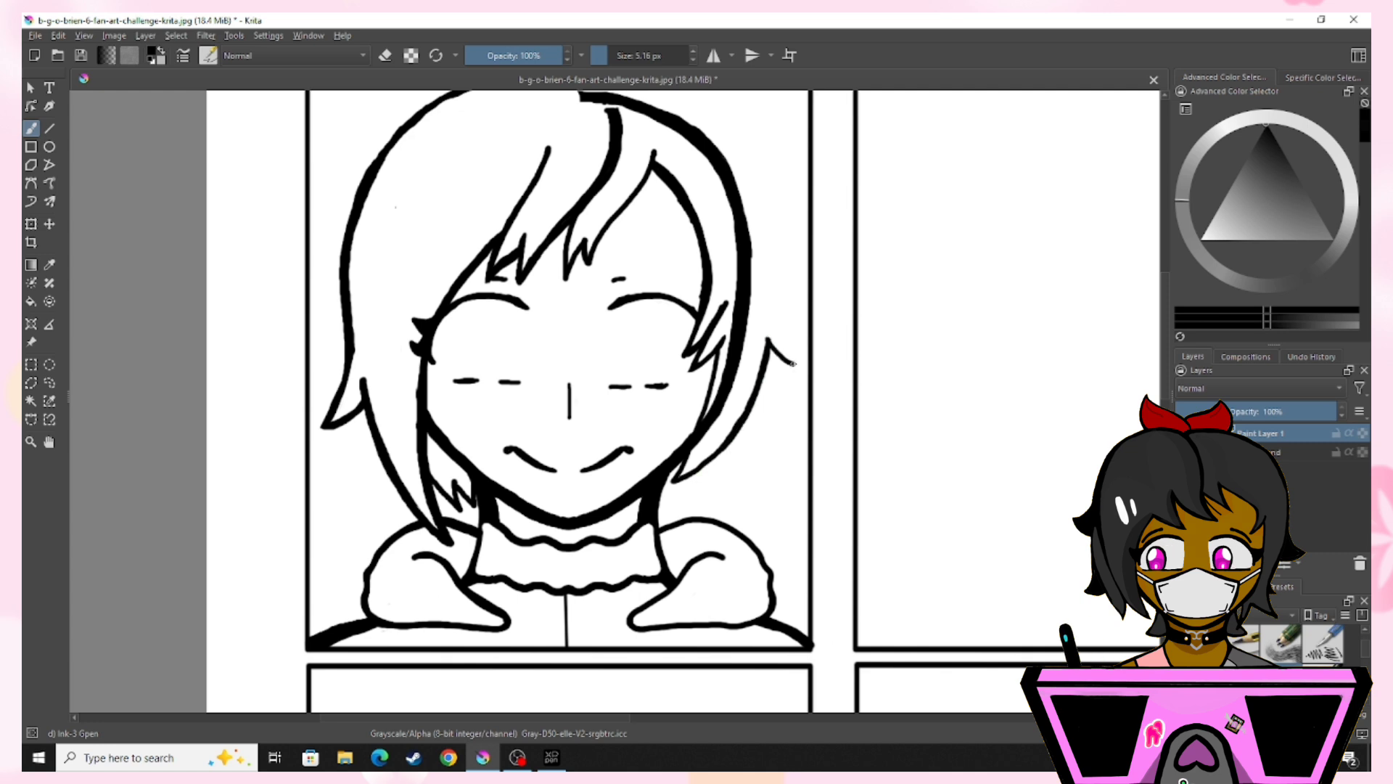
# - Draw the right outer hair outline from the crown down to the flicked tip
pyautogui.press('-')
pyautogui.moveTo(572, 159)
pyautogui.mouseDown()
pyautogui.moveTo(626, 154)
pyautogui.moveTo(613, 149)
pyautogui.moveTo(719, 207)
pyautogui.moveTo(748, 369)
pyautogui.mouseUp()
pyautogui.hotkey('ctrl', '+')
# - Erase the old head outline inside the right half of the hair with a 22.18 px eraser, cleaning leftovers at 5.16 px
pyautogui.click(384, 56)
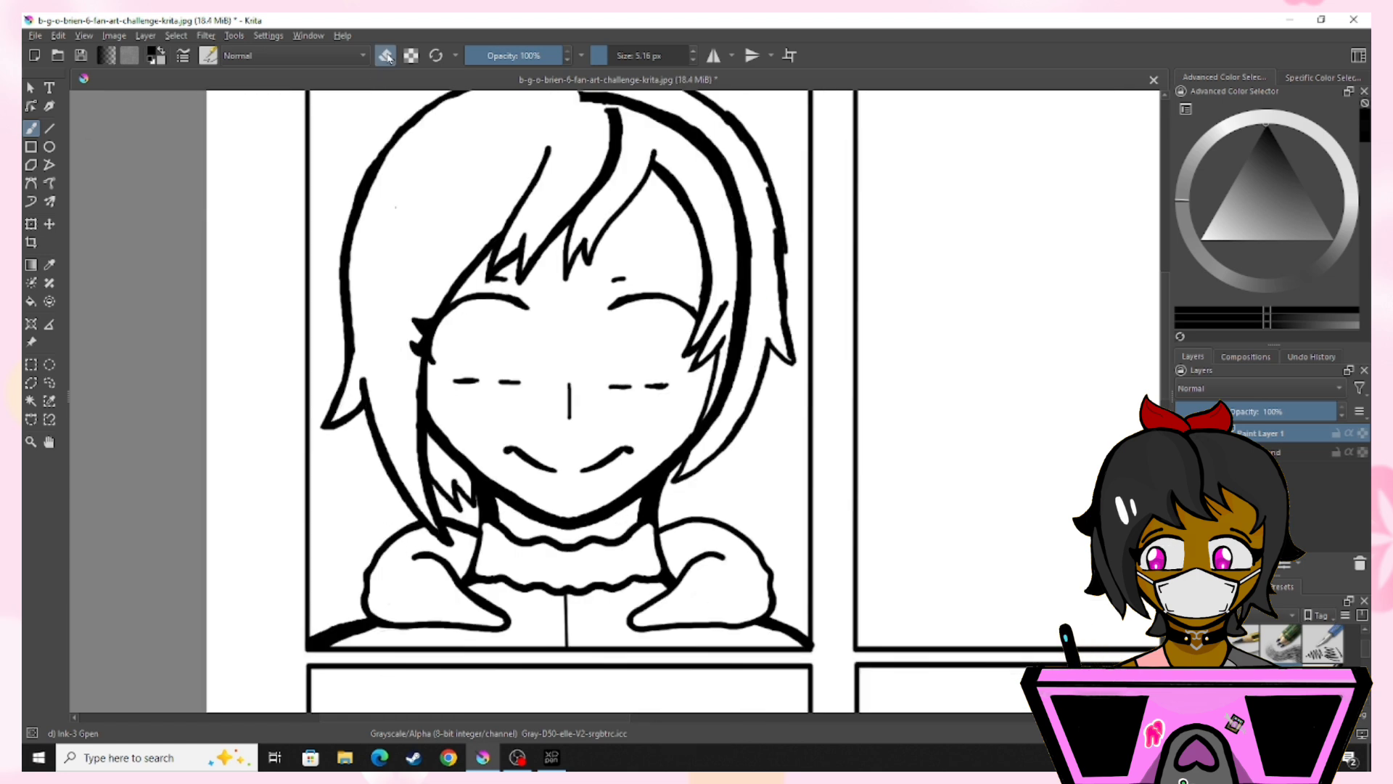
pyautogui.moveTo(1166, 383); pyautogui.dragTo(1169, 355)
pyautogui.click(617, 56)
pyautogui.moveTo(586, 231)
pyautogui.mouseDown()
pyautogui.moveTo(648, 284)
pyautogui.moveTo(597, 242)
pyautogui.moveTo(703, 295)
pyautogui.moveTo(735, 424)
pyautogui.moveTo(718, 570)
pyautogui.mouseUp()
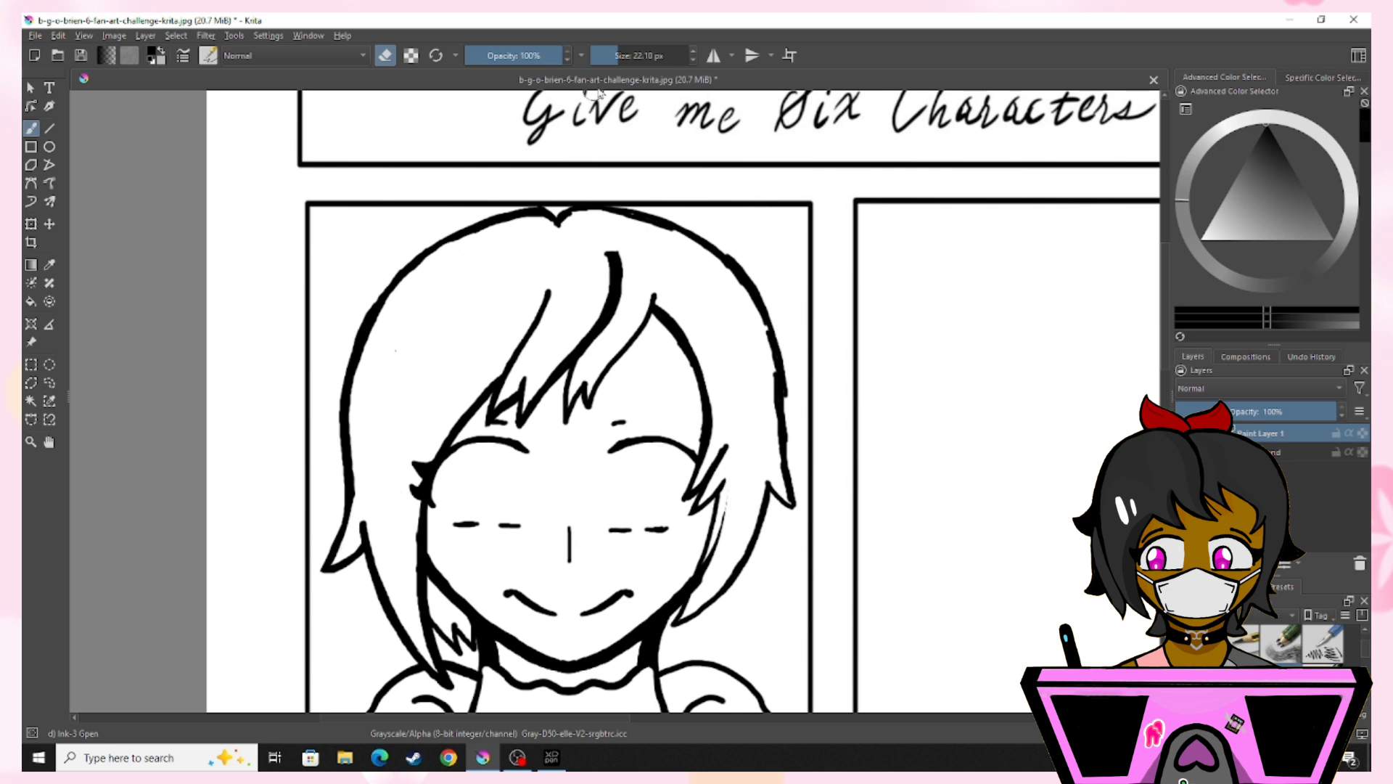
pyautogui.press('[')
pyautogui.press('[')
pyautogui.press('[')
pyautogui.press('[')
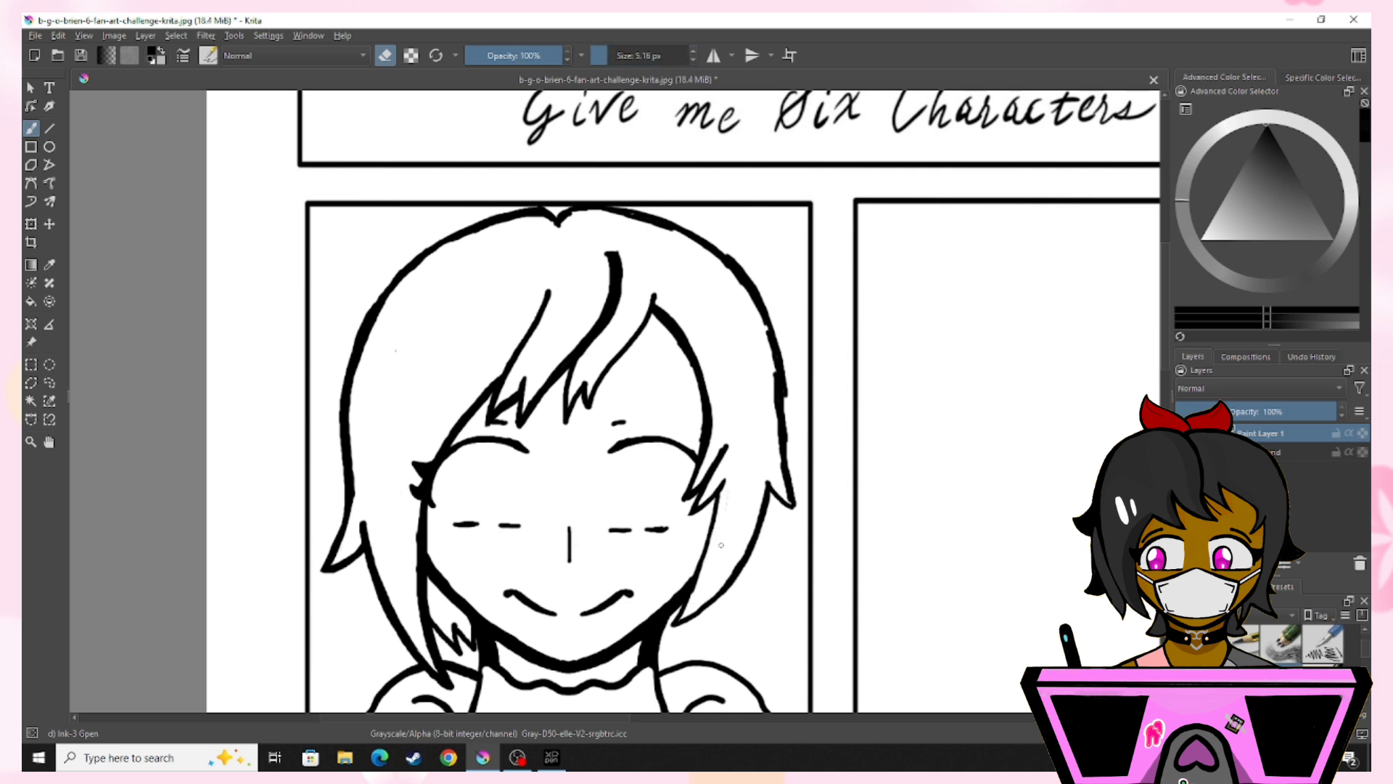
# - Smooth and even out the right outer hair outline with an 8.18 px brush and eraser, undoing unwanted passes
pyautogui.press('e')
pyautogui.click(608, 55)
pyautogui.moveTo(585, 207)
pyautogui.mouseDown()
pyautogui.moveTo(697, 240)
pyautogui.moveTo(736, 273)
pyautogui.moveTo(781, 372)
pyautogui.mouseUp()
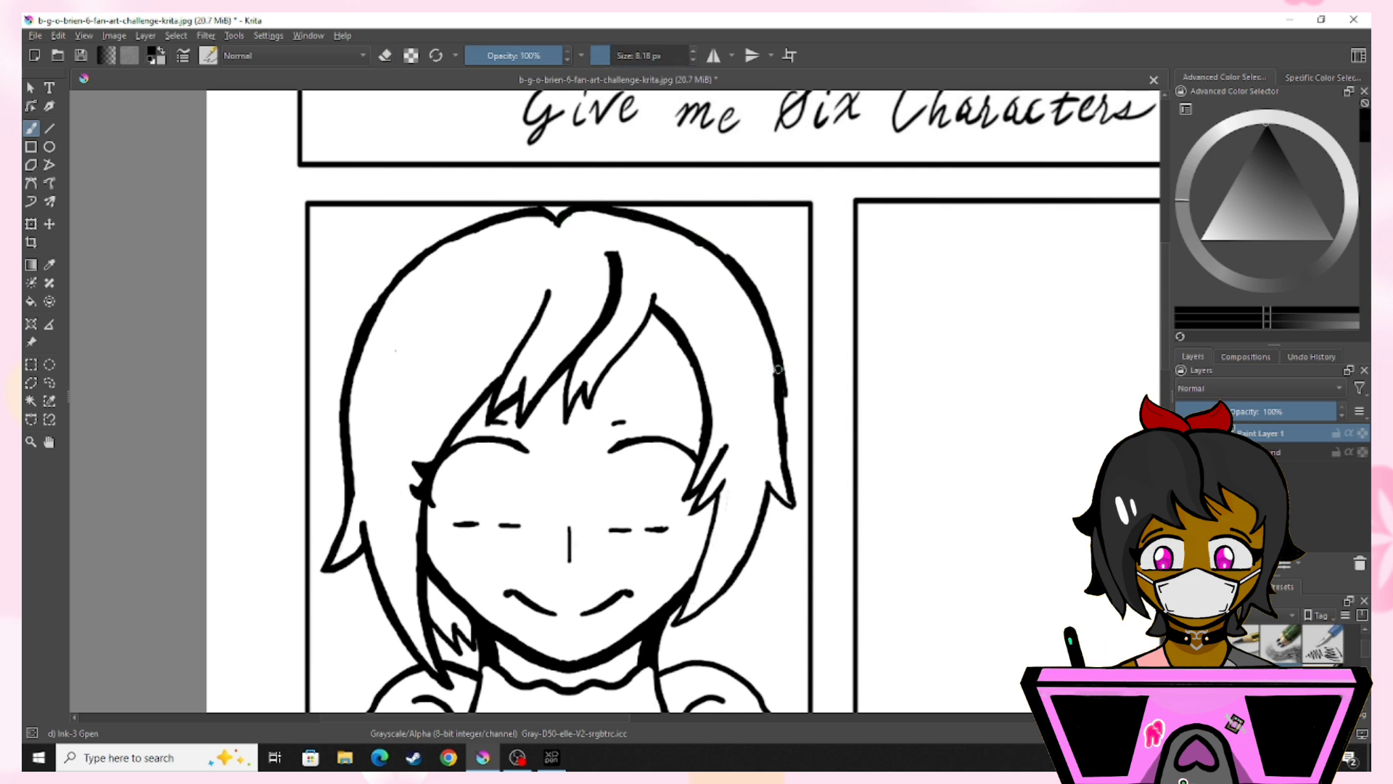
pyautogui.moveTo(754, 285); pyautogui.dragTo(787, 397)
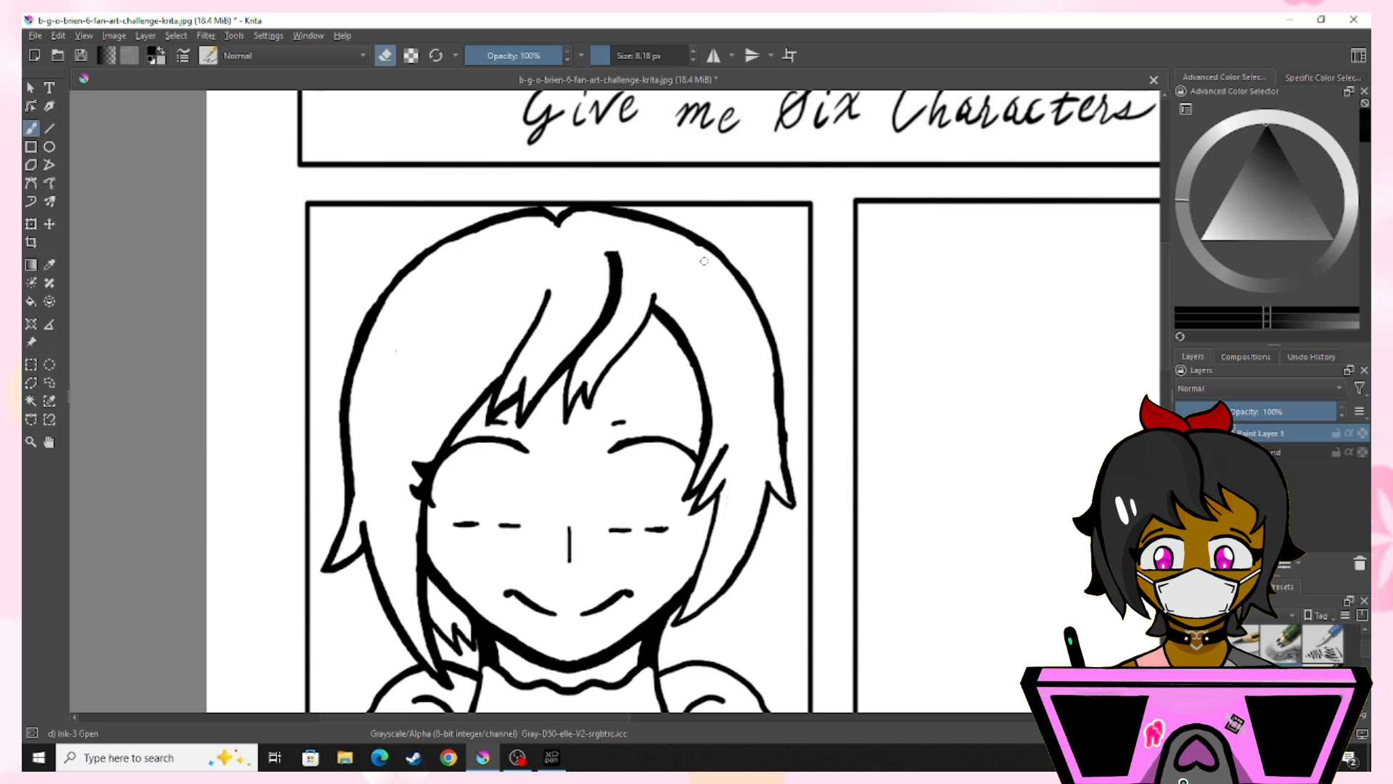
pyautogui.hotkey('ctrl', 'z')
pyautogui.hotkey('ctrl', 'z')
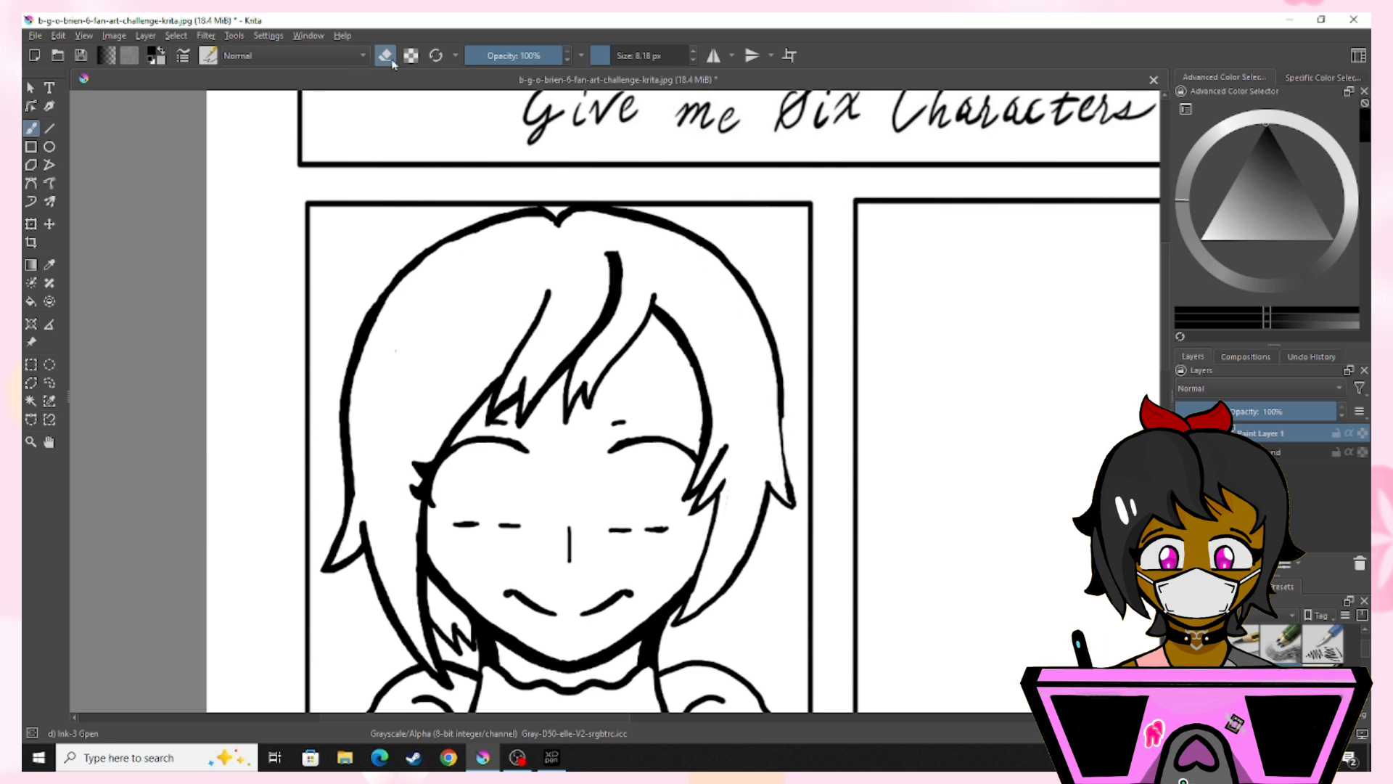
pyautogui.moveTo(774, 357); pyautogui.dragTo(793, 501)
pyautogui.moveTo(786, 454)
pyautogui.mouseDown()
pyautogui.moveTo(770, 327)
pyautogui.moveTo(730, 269)
pyautogui.mouseUp()
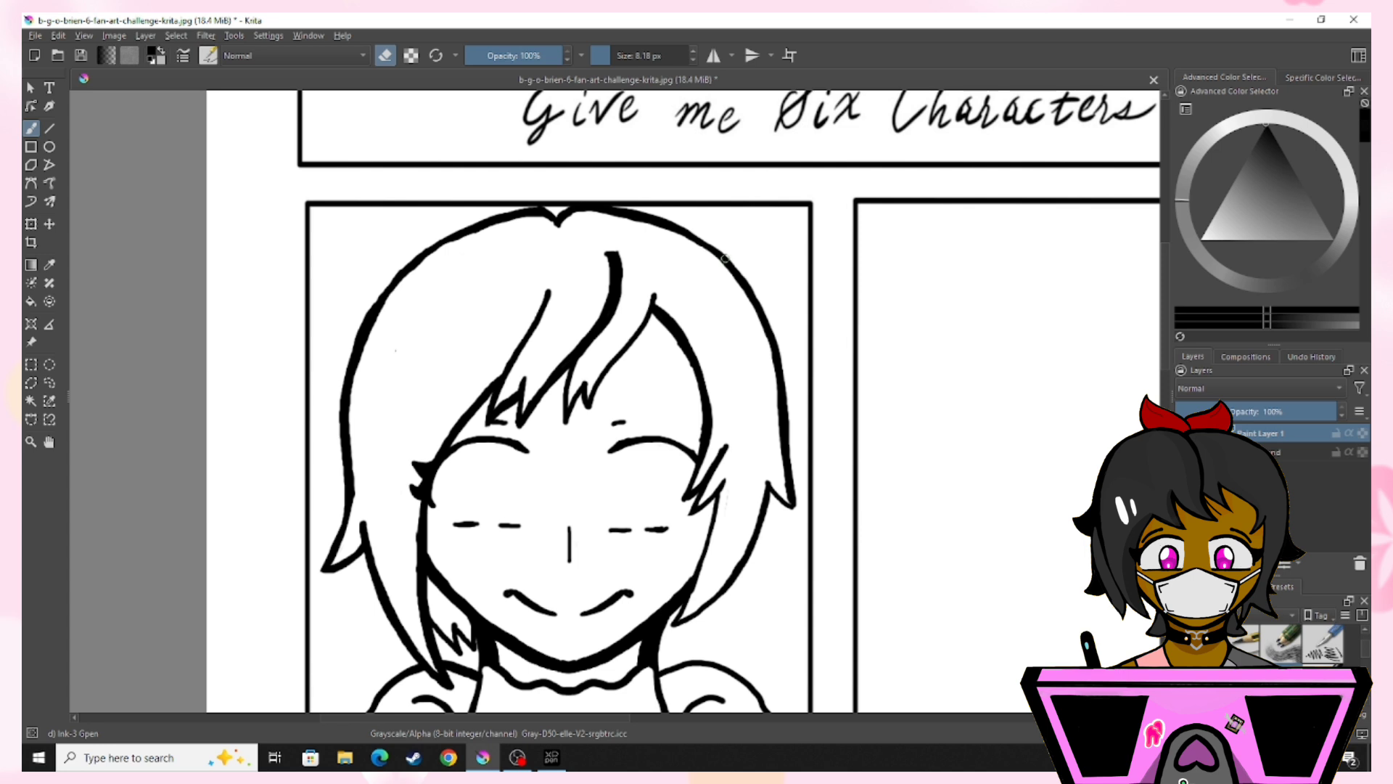
# - Erase the excess thickness of the hair-part line above the bangs and redraw it as a smooth tapered curve
pyautogui.moveTo(602, 255)
pyautogui.mouseDown()
pyautogui.moveTo(596, 320)
pyautogui.moveTo(610, 298)
pyautogui.moveTo(621, 320)
pyautogui.moveTo(580, 366)
pyautogui.mouseUp()
pyautogui.moveTo(622, 302); pyautogui.dragTo(586, 354)
pyautogui.press('e')
pyautogui.moveTo(608, 252)
pyautogui.mouseDown()
pyautogui.moveTo(617, 294)
pyautogui.moveTo(555, 376)
pyautogui.mouseUp()
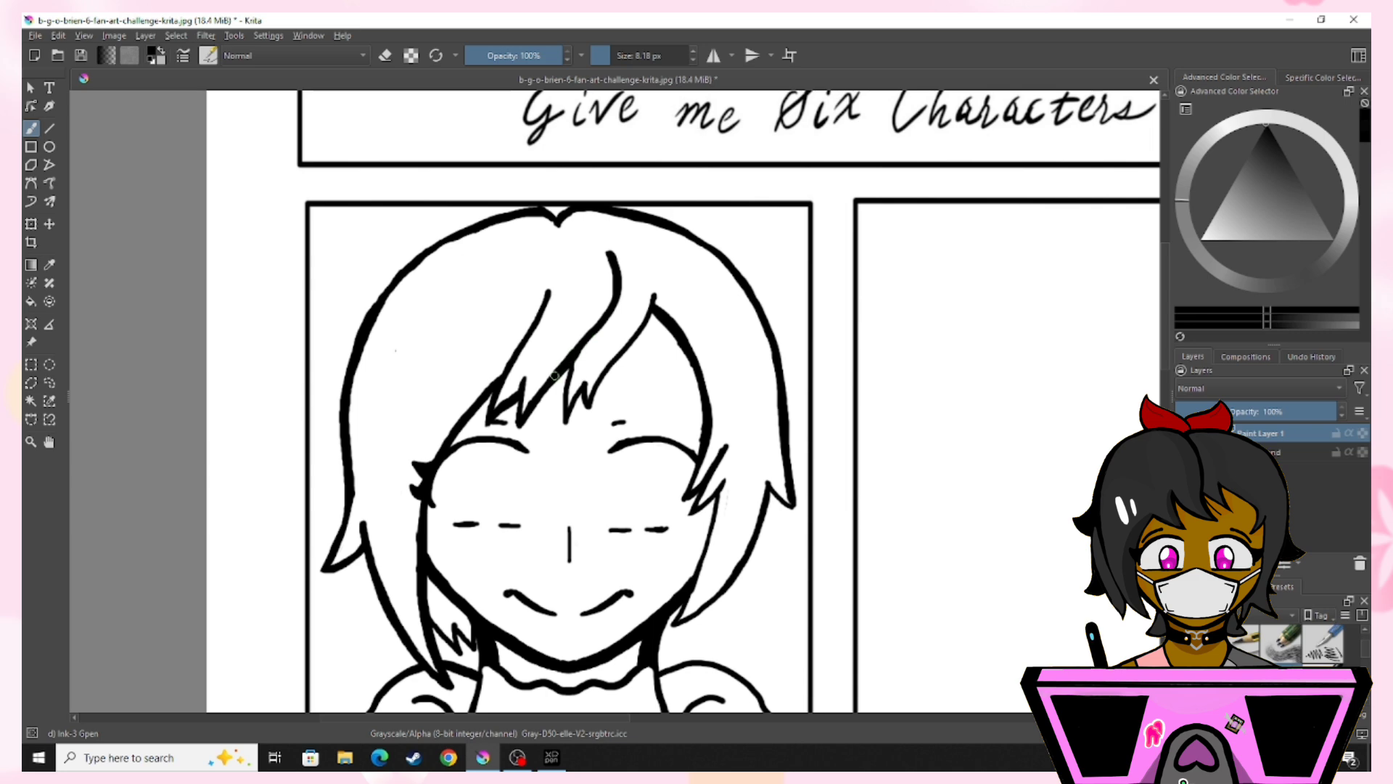
# - Draw the two curved iris sides of the left eye between its lids with an 11.18 px brush
pyautogui.hotkey('ctrl', '-')
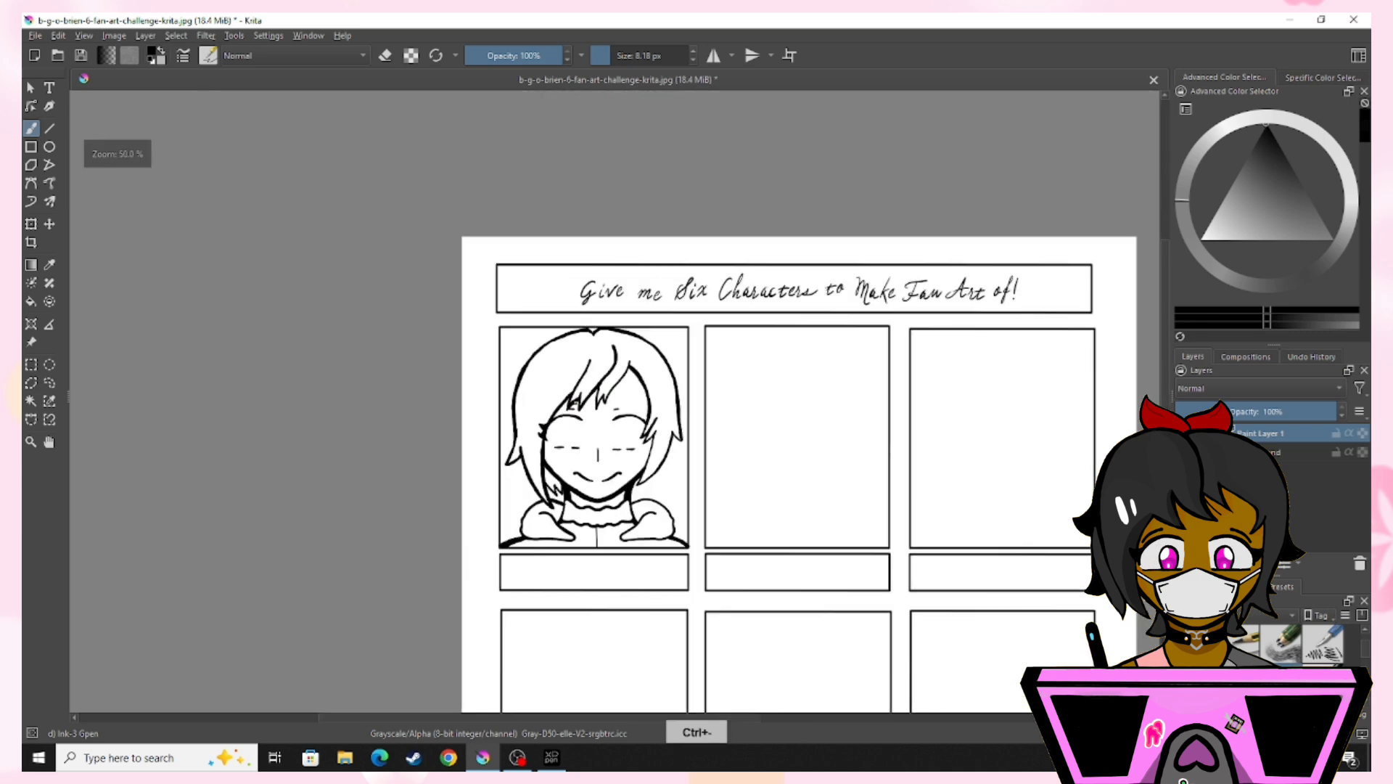
pyautogui.hotkey('ctrl', '+')
pyautogui.hotkey('ctrl', '+')
pyautogui.hotkey('ctrl', '+')
pyautogui.hotkey('ctrl', '+')
pyautogui.moveTo(386, 468)
pyautogui.mouseDown()
pyautogui.moveTo(369, 506)
pyautogui.moveTo(381, 582)
pyautogui.mouseUp()
pyautogui.moveTo(382, 583); pyautogui.dragTo(372, 512)
pyautogui.hotkey('ctrl', 'z')
pyautogui.click(606, 56)
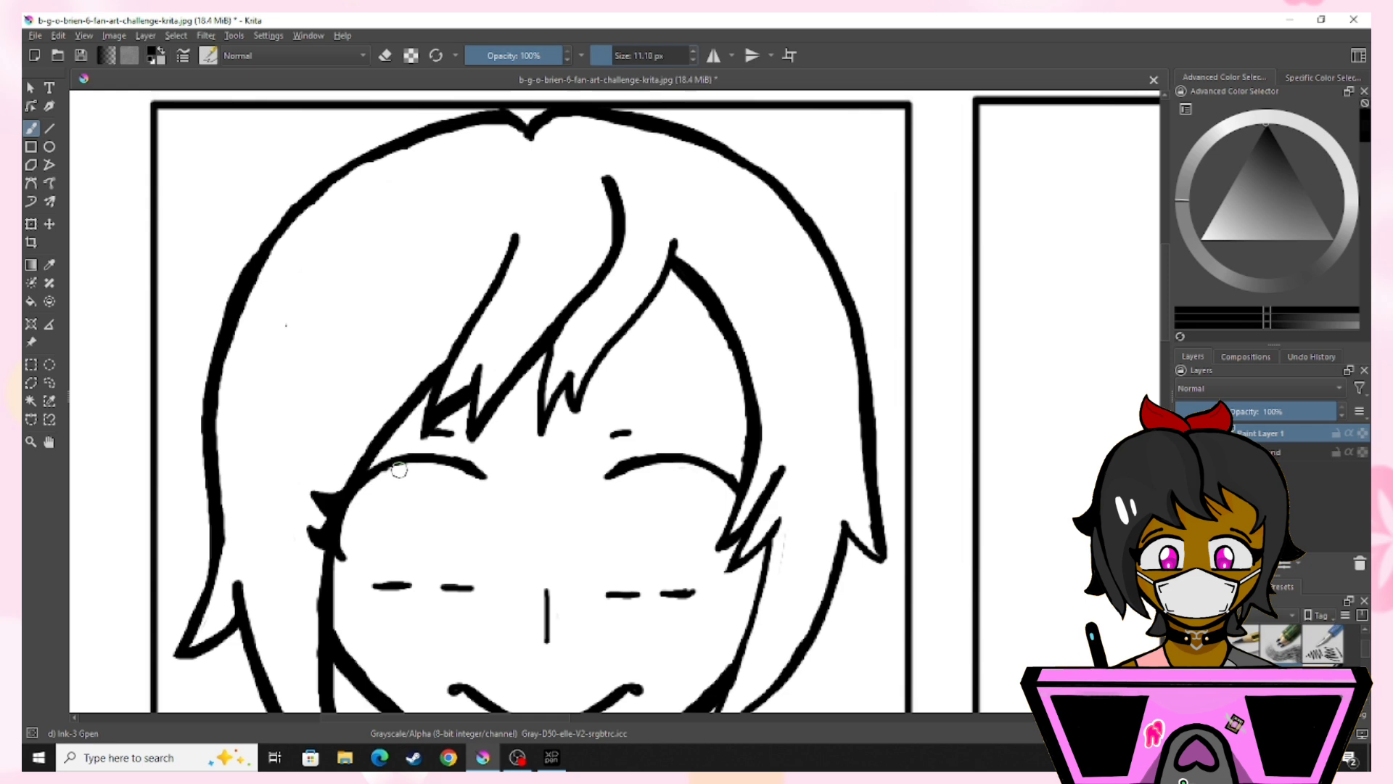
pyautogui.moveTo(390, 465); pyautogui.dragTo(377, 584)
pyautogui.moveTo(473, 471); pyautogui.dragTo(464, 578)
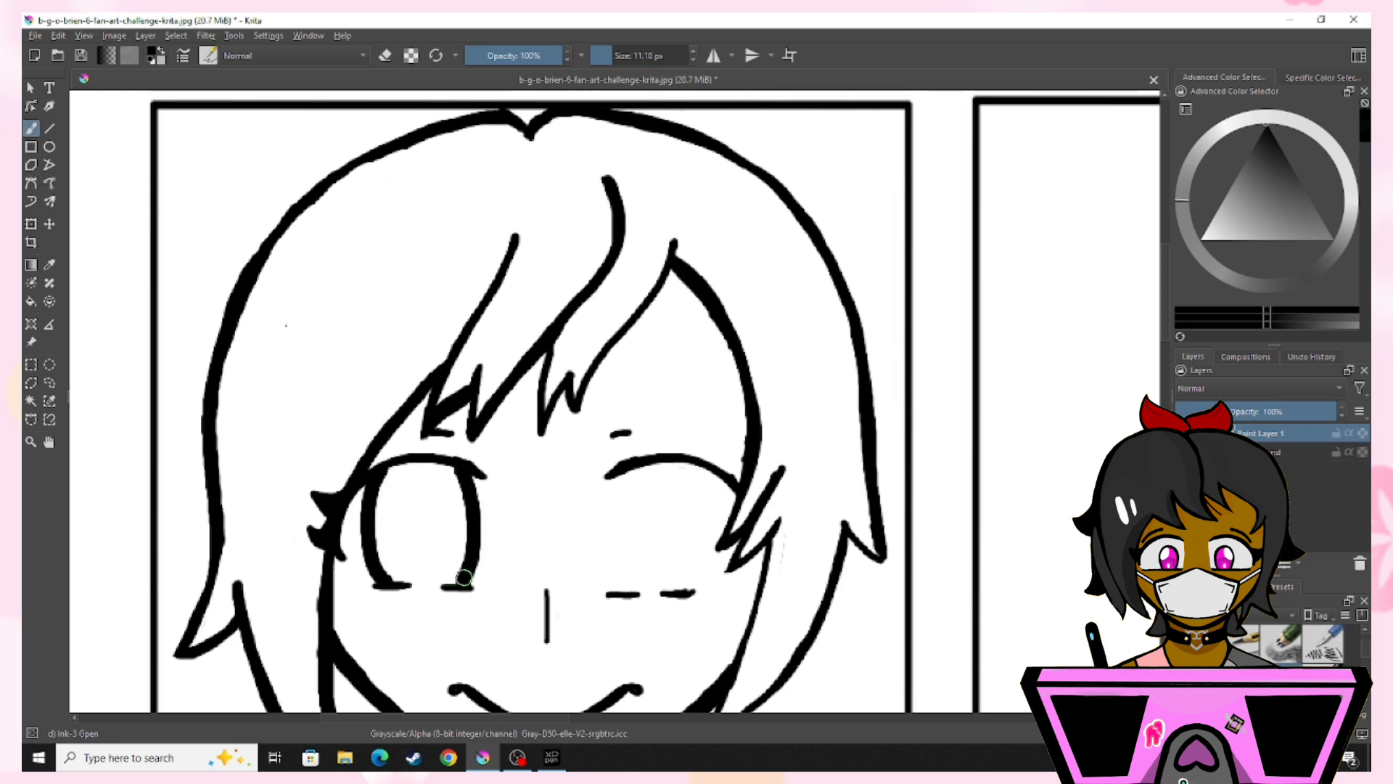
# - Try freehand iris sides in the right eye at 11.18 px, compare both eyes, and undo the strokes
pyautogui.hotkey('ctrl', '+')
pyautogui.moveTo(698, 482)
pyautogui.mouseDown()
pyautogui.moveTo(725, 530)
pyautogui.moveTo(716, 653)
pyautogui.mouseUp()
pyautogui.moveTo(608, 495)
pyautogui.mouseDown()
pyautogui.moveTo(590, 559)
pyautogui.moveTo(610, 644)
pyautogui.mouseUp()
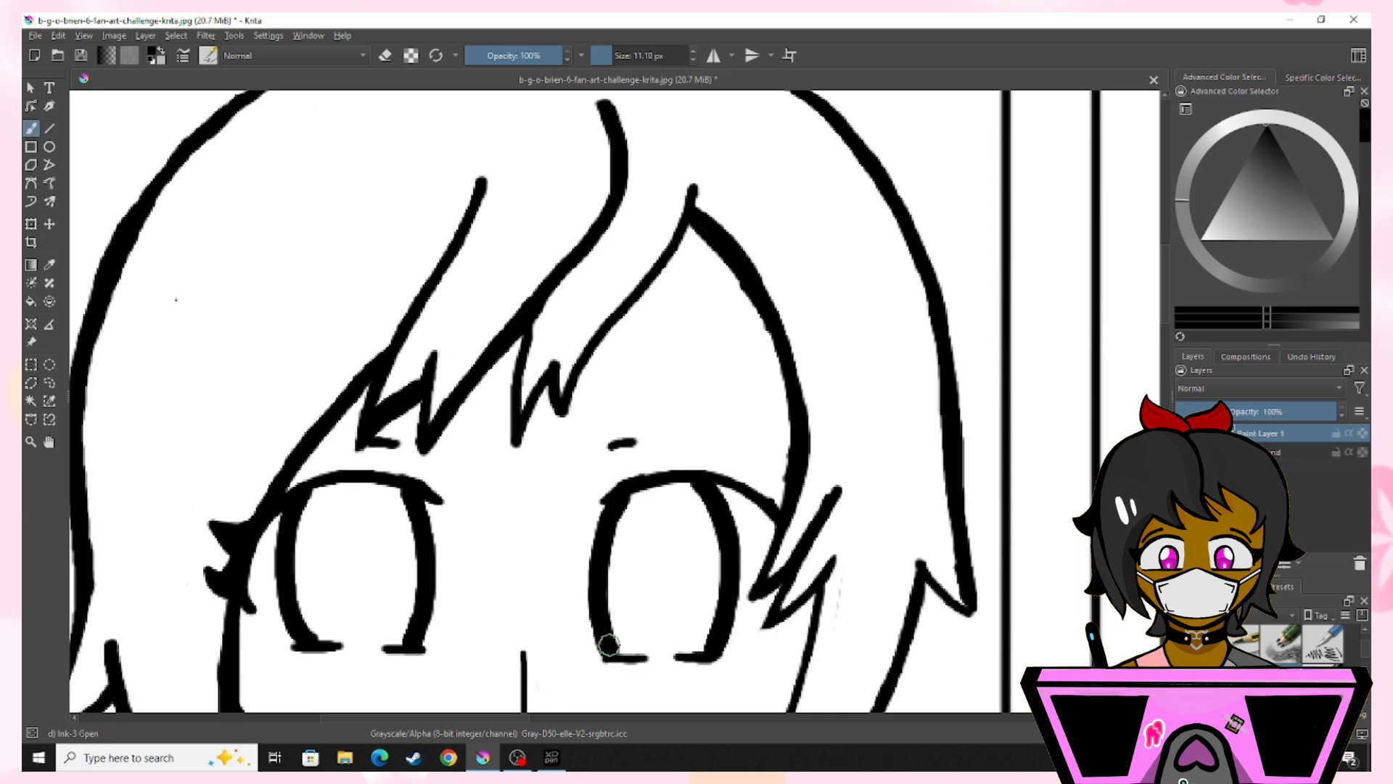
pyautogui.hotkey('ctrl', '-')
pyautogui.hotkey('ctrl', '-')
pyautogui.hotkey('ctrl', '-')
pyautogui.hotkey('ctrl', '+')
pyautogui.hotkey('ctrl', 'z')
pyautogui.hotkey('ctrl', 'z')
pyautogui.hotkey('ctrl', '+')
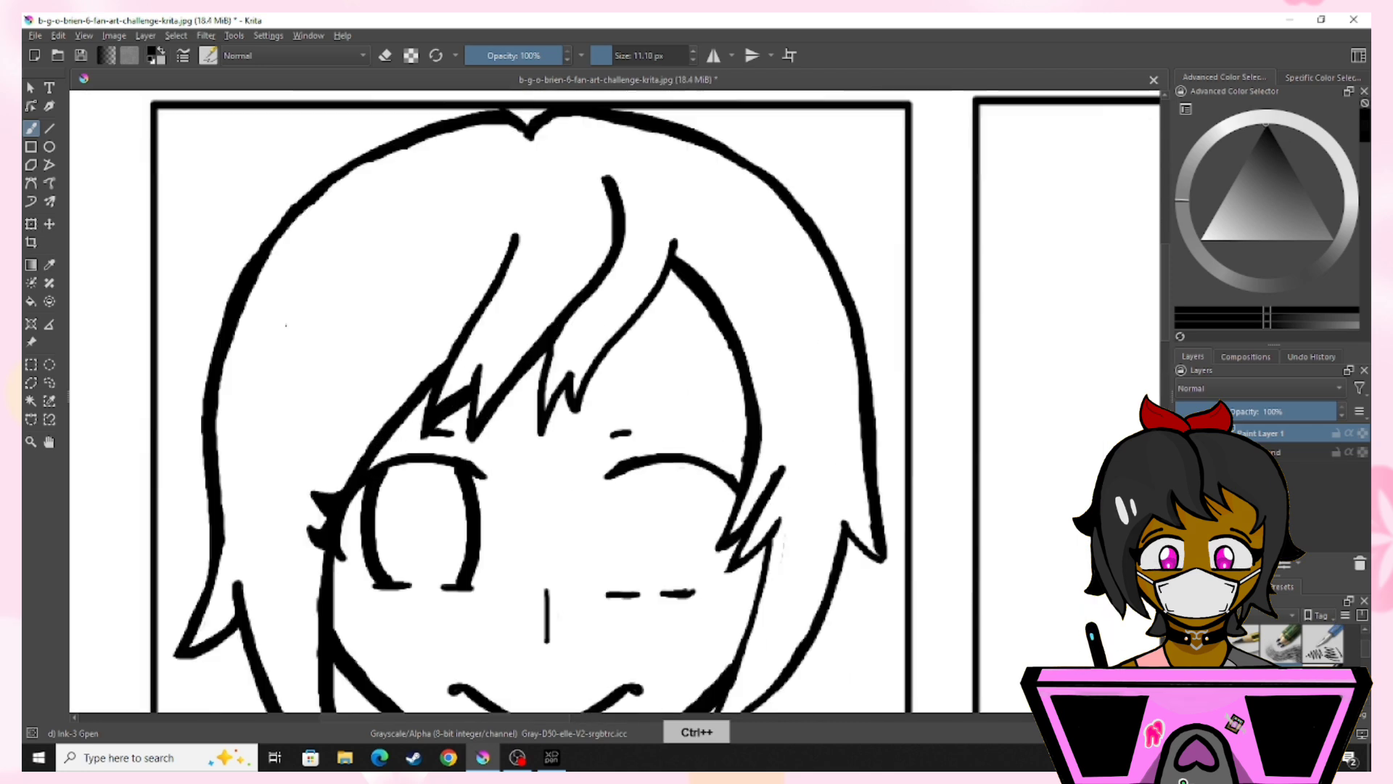
# - Try the right eye's outer iris side at 11.18 px and its inner side at 5.83 px, and undo both
pyautogui.moveTo(682, 458)
pyautogui.mouseDown()
pyautogui.moveTo(710, 577)
pyautogui.moveTo(688, 597)
pyautogui.mouseUp()
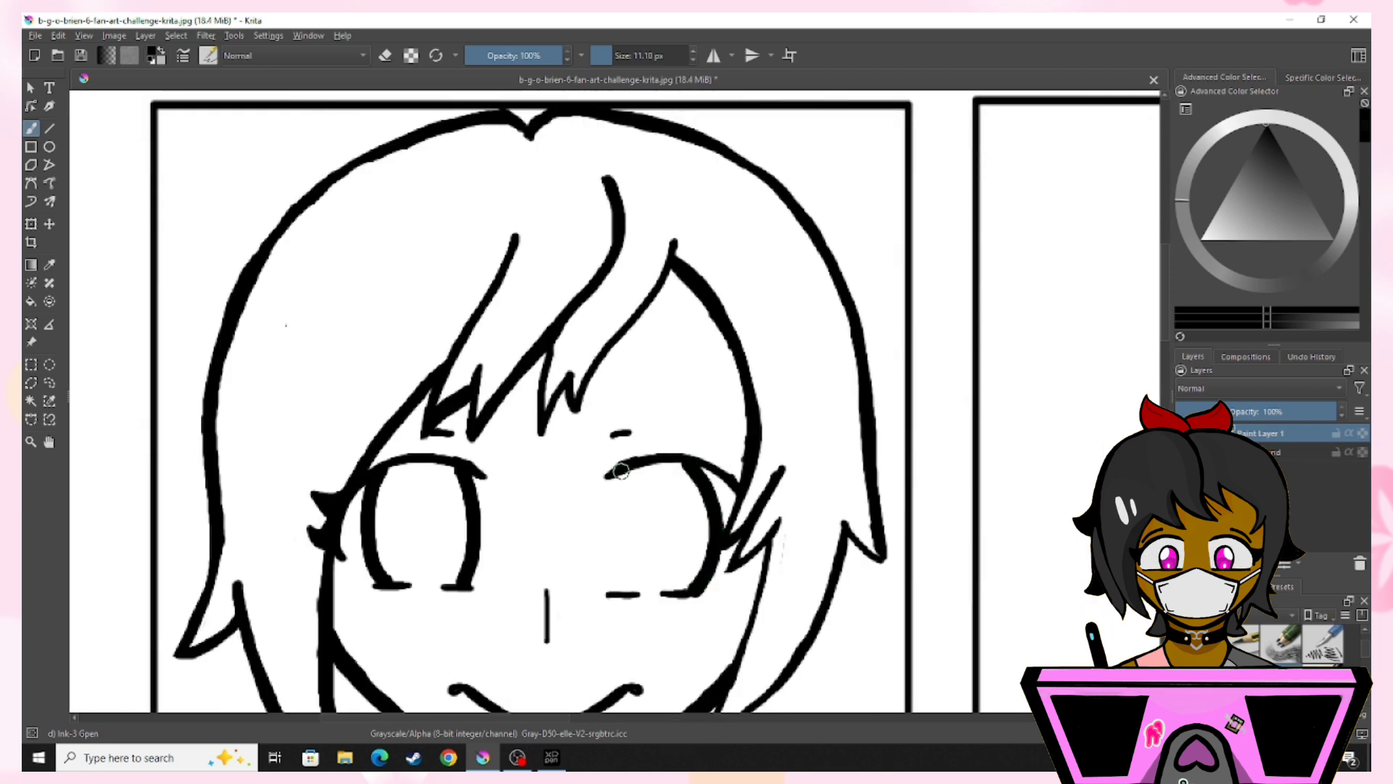
pyautogui.moveTo(622, 471); pyautogui.dragTo(611, 578)
pyautogui.hotkey('ctrl', 'z')
pyautogui.click(609, 56)
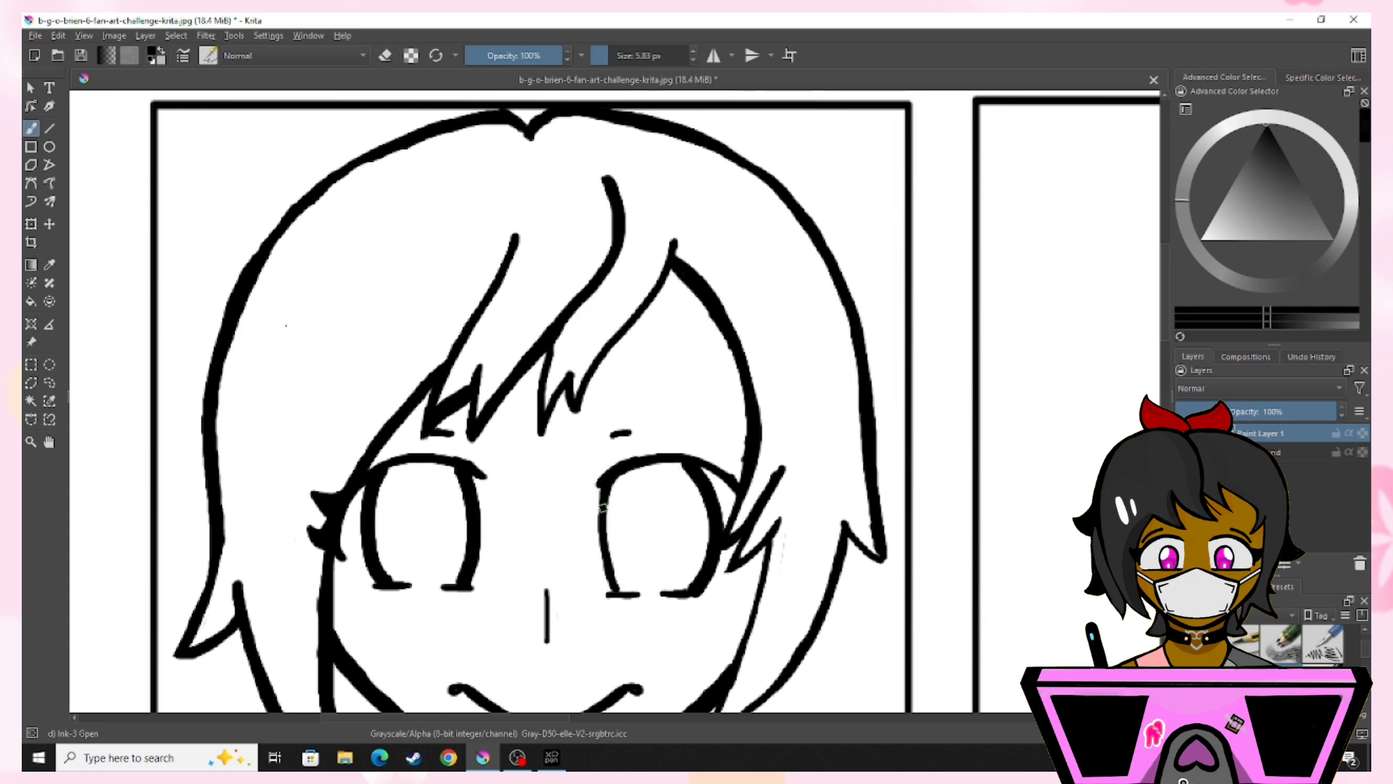
pyautogui.moveTo(603, 508); pyautogui.dragTo(616, 586)
pyautogui.hotkey('ctrl', '-')
pyautogui.hotkey('ctrl', '-')
pyautogui.hotkey('ctrl', '-')
pyautogui.hotkey('ctrl', '-')
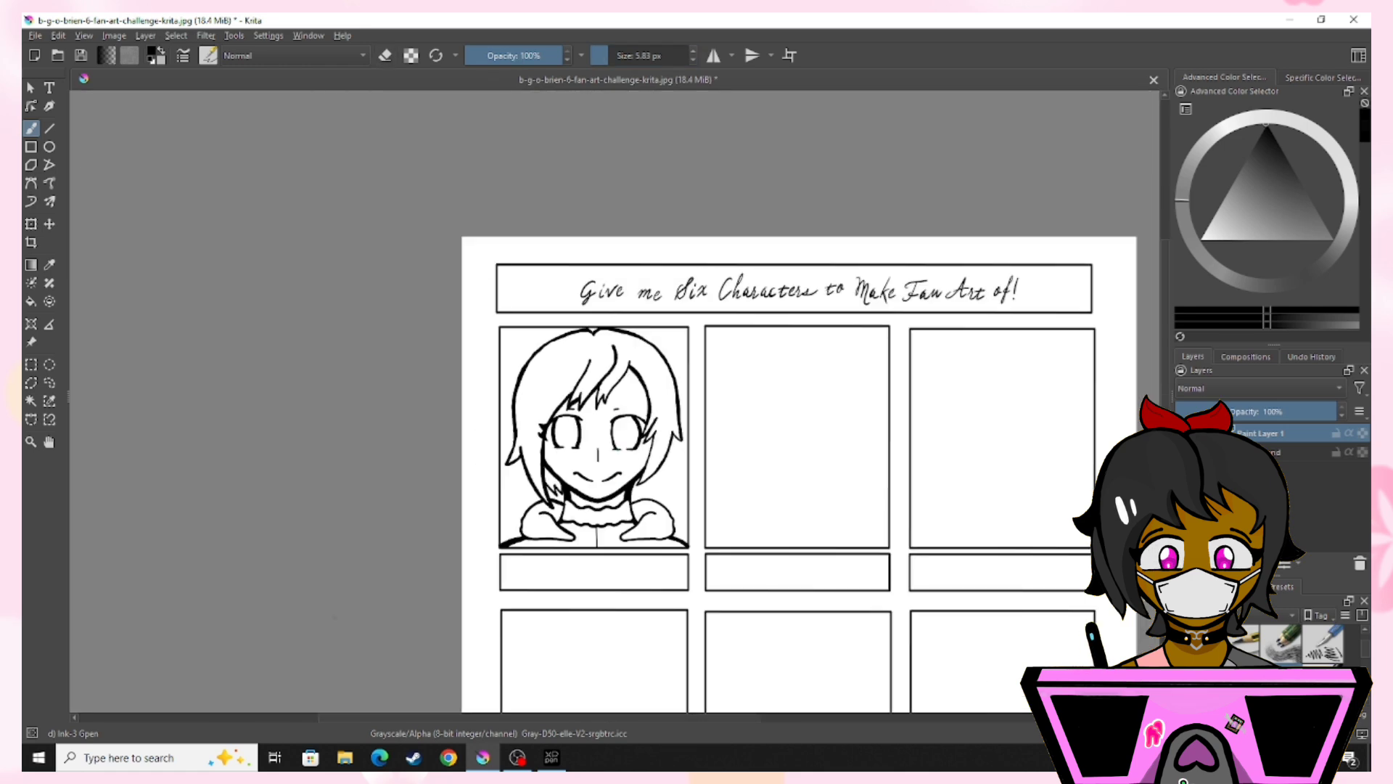
pyautogui.hotkey('ctrl', '+')
pyautogui.hotkey('ctrl', '+')
pyautogui.hotkey('ctrl', '+')
pyautogui.hotkey('ctrl', '+')
pyautogui.hotkey('ctrl', 'z')
pyautogui.hotkey('ctrl', 'z')
pyautogui.hotkey('ctrl', 'z')
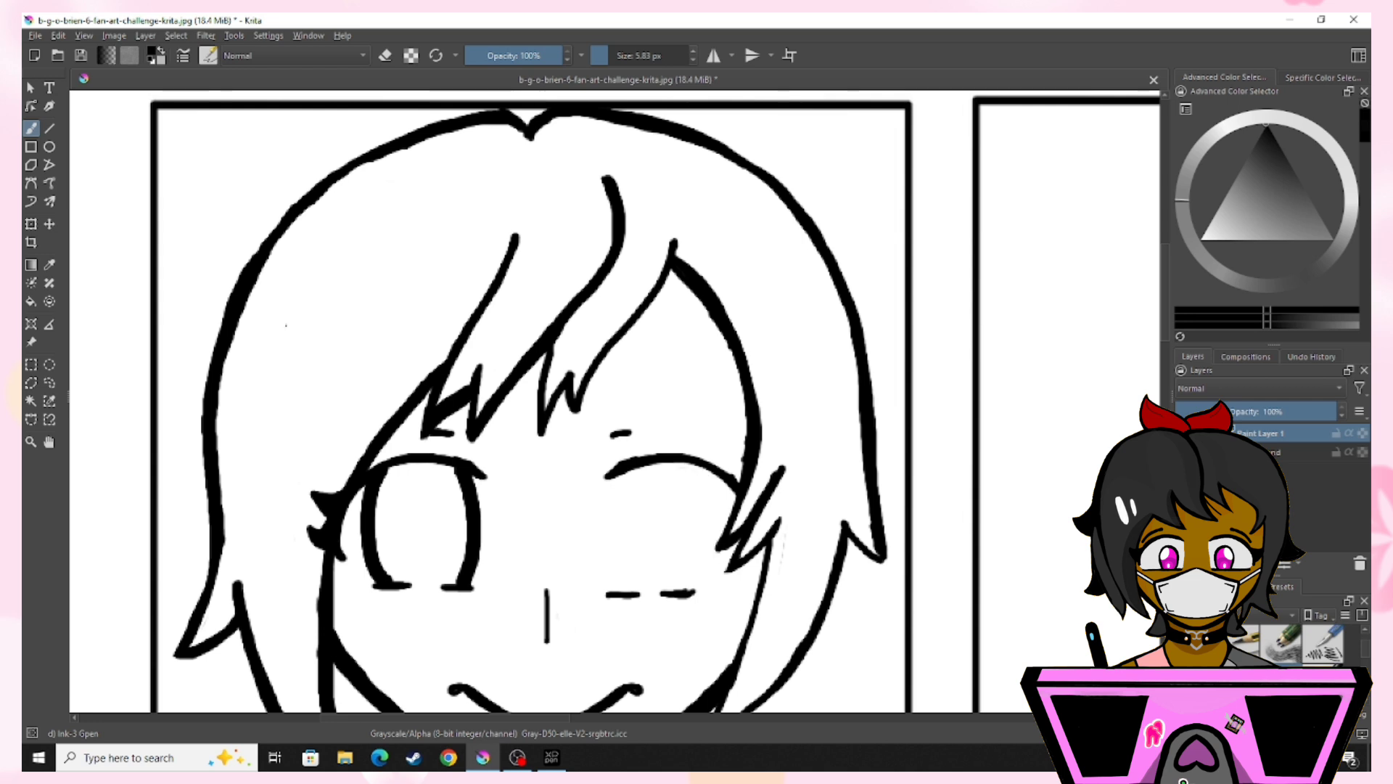
# - Retrace the left iris sides with horizontal mirroring and a 9.09 px brush so they are copied into the right eye
pyautogui.click(615, 56)
pyautogui.click(713, 56)
pyautogui.moveTo(377, 476)
pyautogui.mouseDown()
pyautogui.moveTo(378, 573)
pyautogui.moveTo(399, 589)
pyautogui.mouseUp()
pyautogui.moveTo(463, 468); pyautogui.dragTo(465, 601)
# - Without mirroring, erase the rough lower ends of both eyes at 9.09 px and redraw short, thin lower-lid lines
pyautogui.click(385, 56)
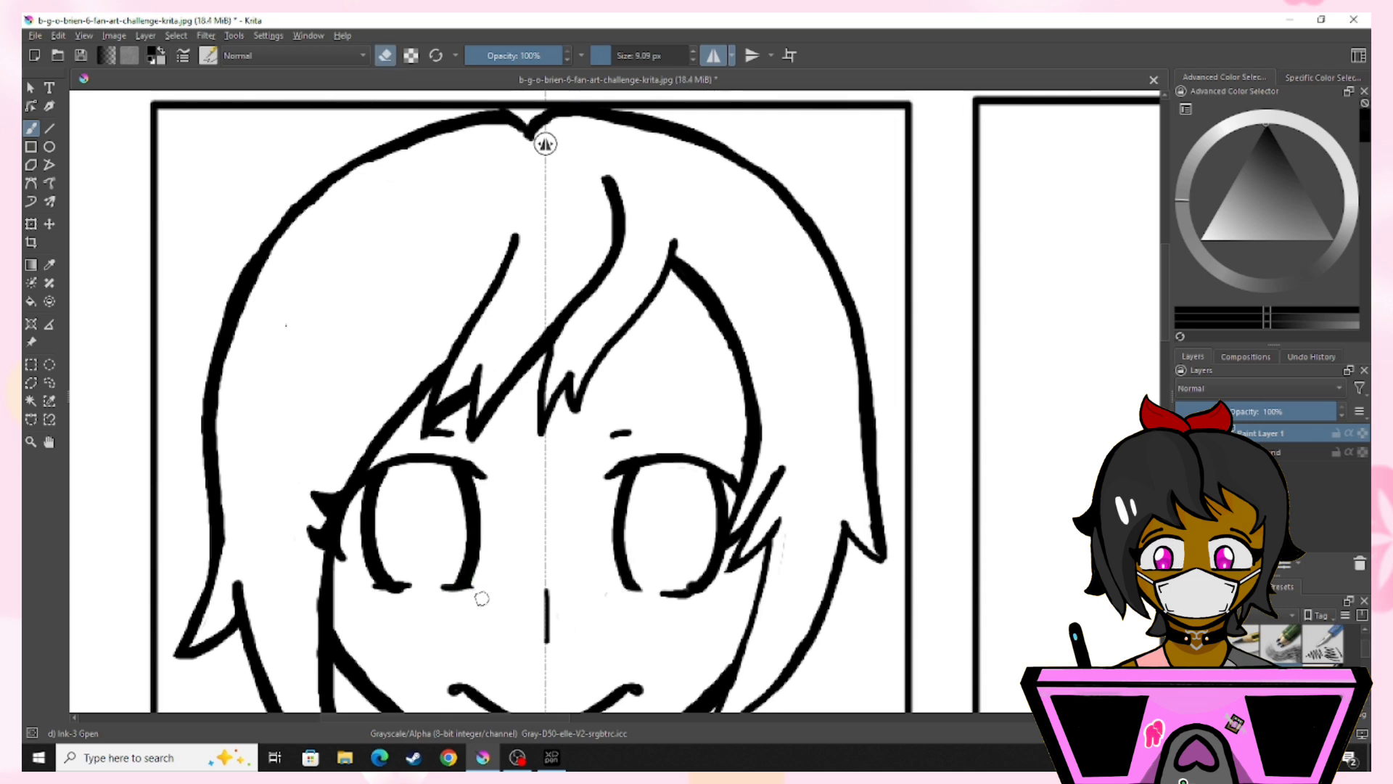
pyautogui.press('m')
pyautogui.moveTo(717, 585); pyautogui.dragTo(665, 604)
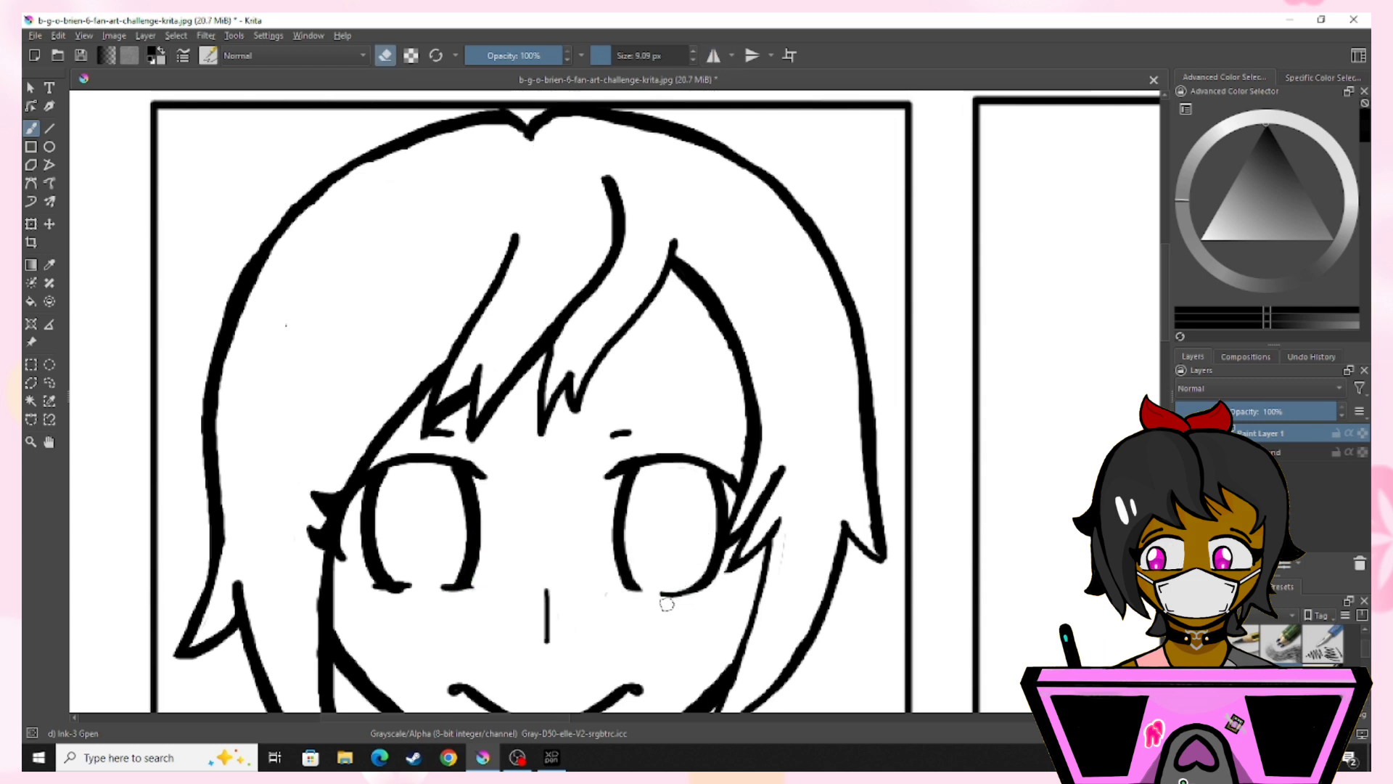
pyautogui.moveTo(370, 582)
pyautogui.mouseDown()
pyautogui.moveTo(389, 603)
pyautogui.moveTo(443, 589)
pyautogui.mouseUp()
pyautogui.moveTo(479, 579); pyautogui.dragTo(463, 600)
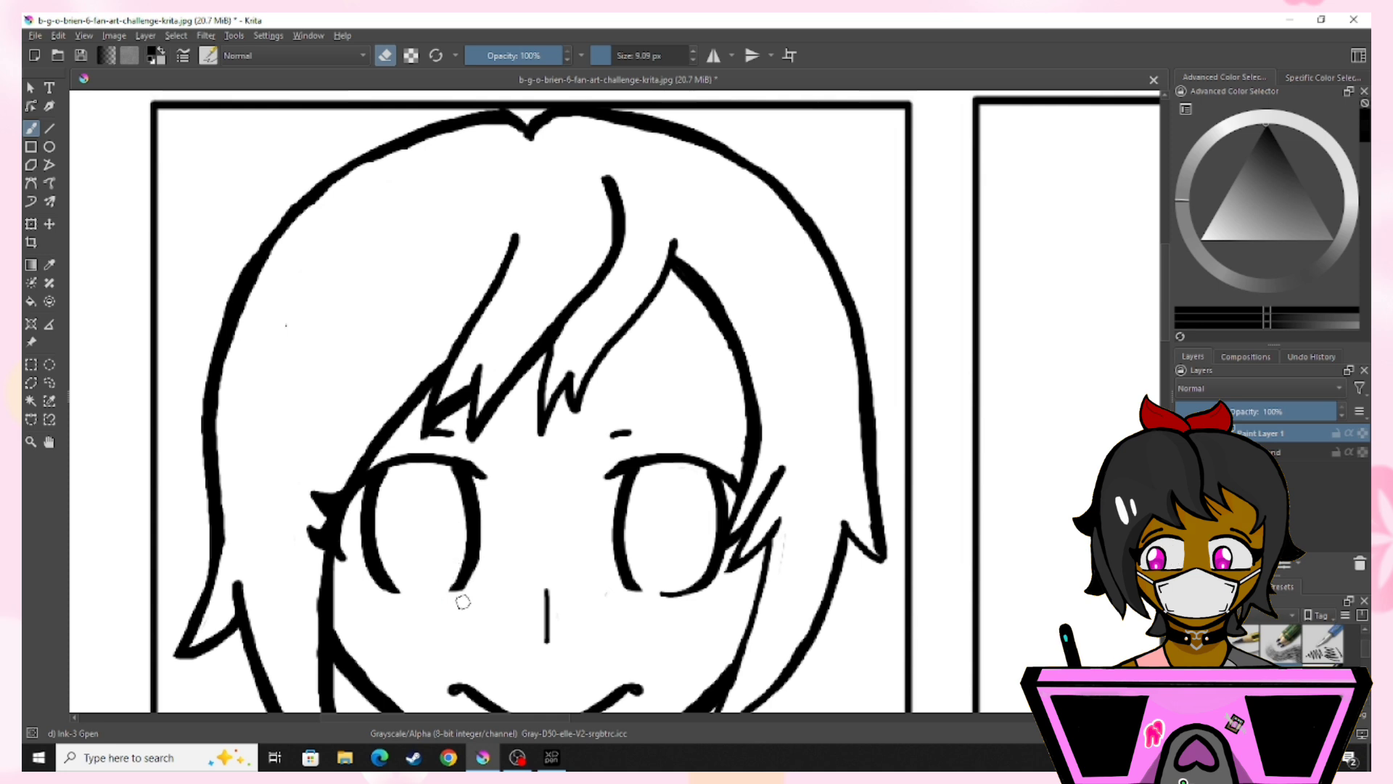
pyautogui.press('e')
pyautogui.moveTo(368, 595); pyautogui.dragTo(457, 590)
pyautogui.hotkey('ctrl', 'z')
pyautogui.click(605, 56)
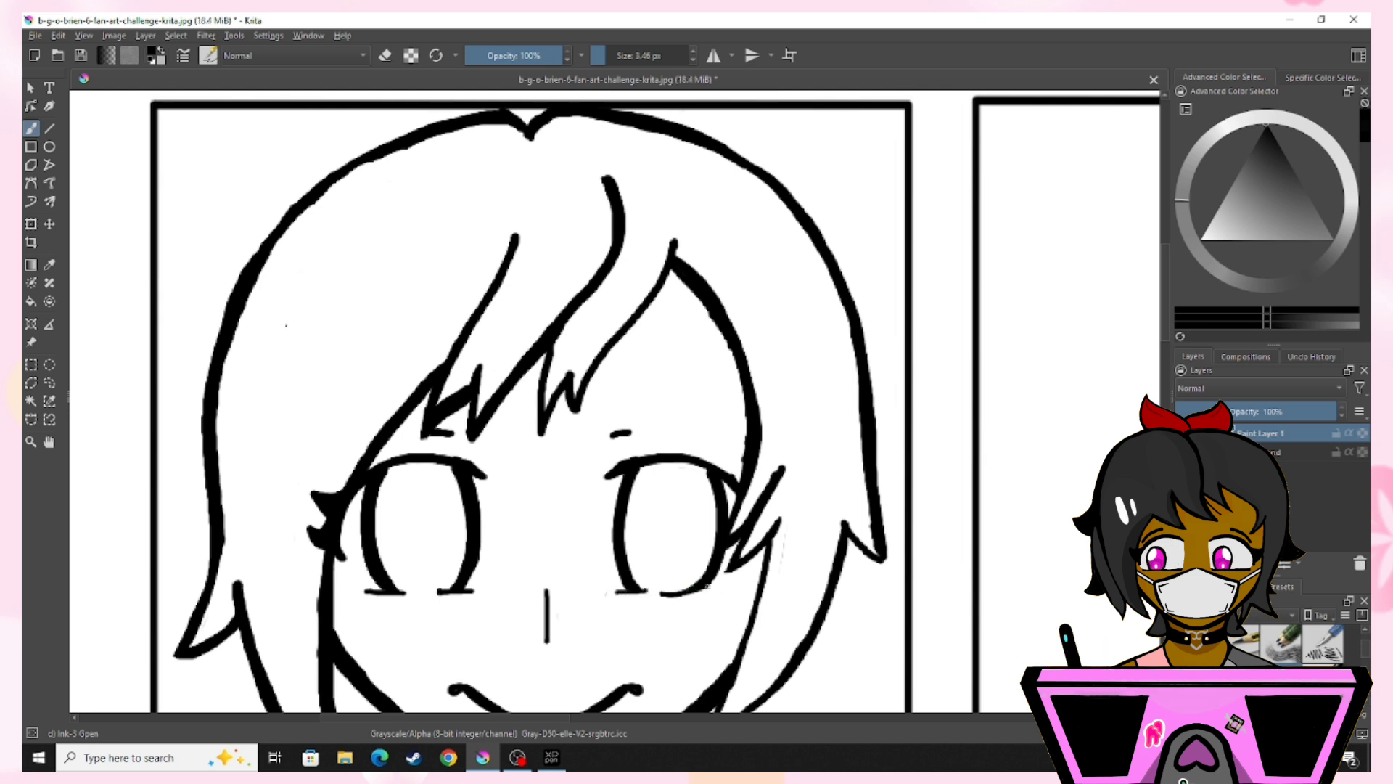
# - Erase the whole right eye with a 12.21 px eraser and clean the leftovers beside the hair tips at 2.58 px
pyautogui.press('e')
pyautogui.moveTo(673, 580); pyautogui.dragTo(682, 589)
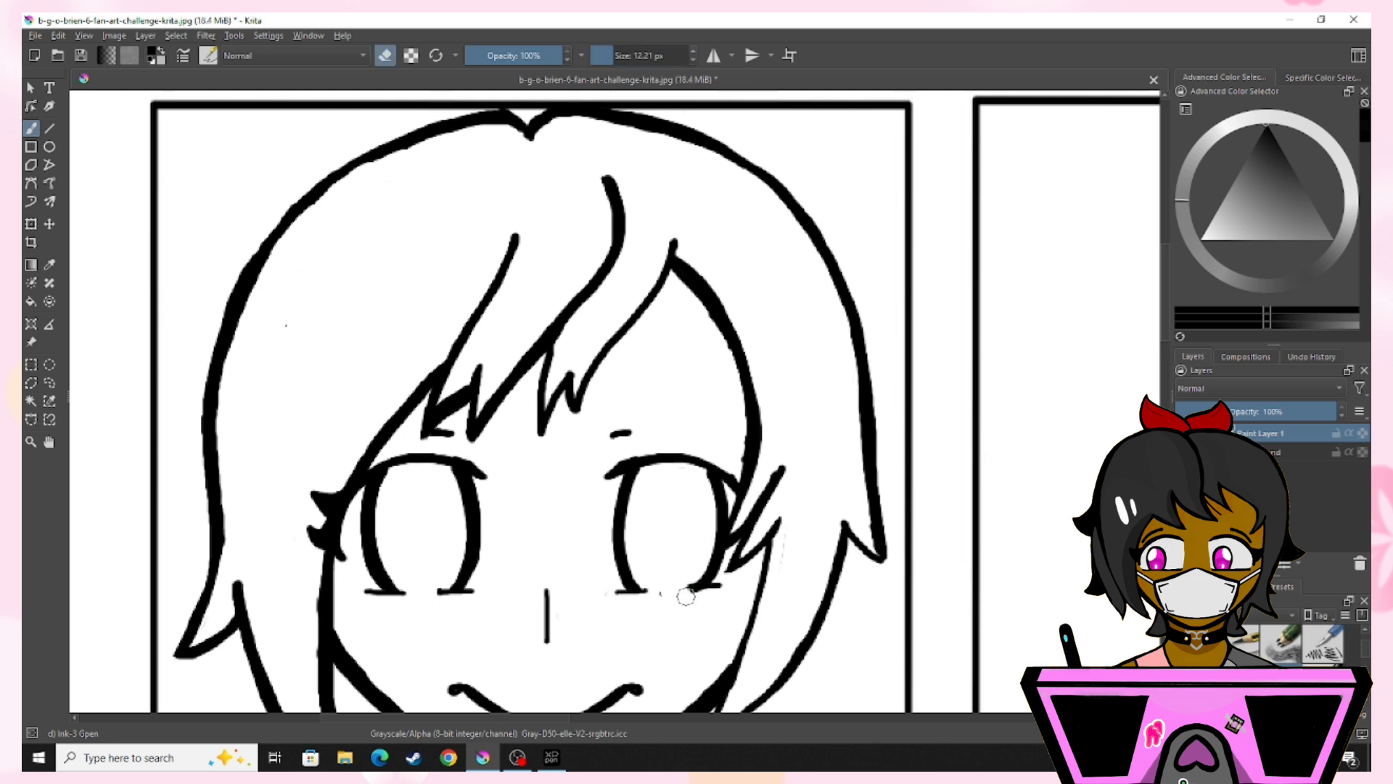
pyautogui.press('-')
pyautogui.press('-')
pyautogui.press('-')
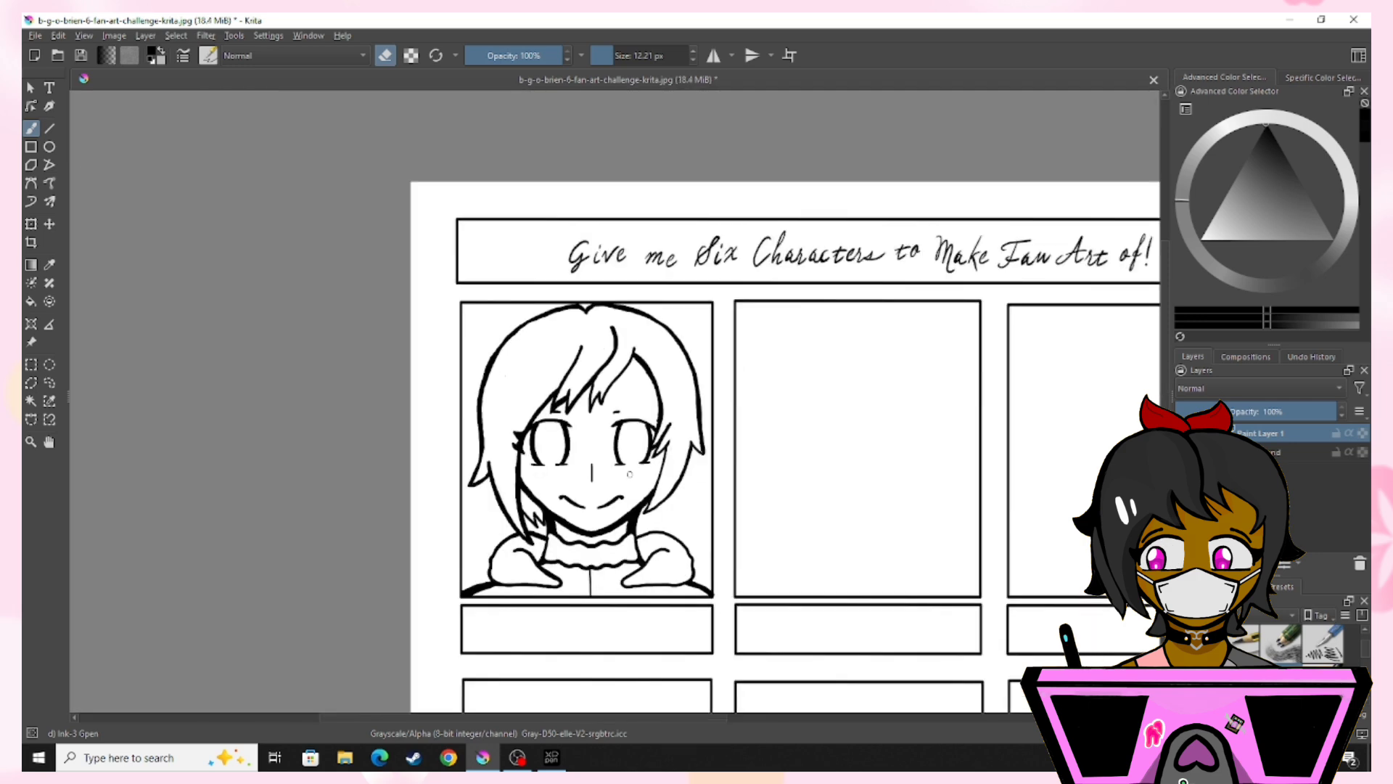
pyautogui.scroll(3, 630, 473)
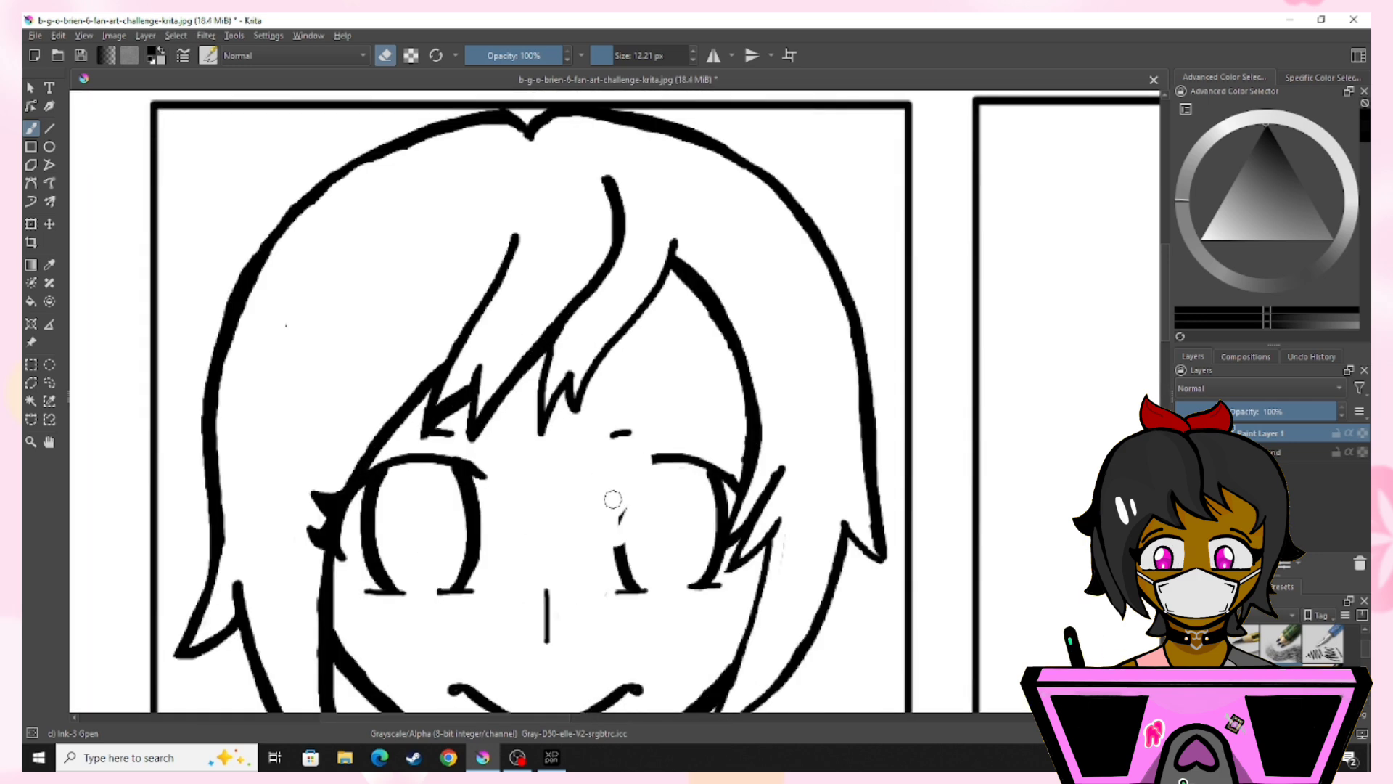
pyautogui.moveTo(678, 479)
pyautogui.mouseDown()
pyautogui.moveTo(715, 507)
pyautogui.moveTo(703, 595)
pyautogui.moveTo(686, 604)
pyautogui.mouseUp()
pyautogui.click(616, 57)
pyautogui.click(717, 558)
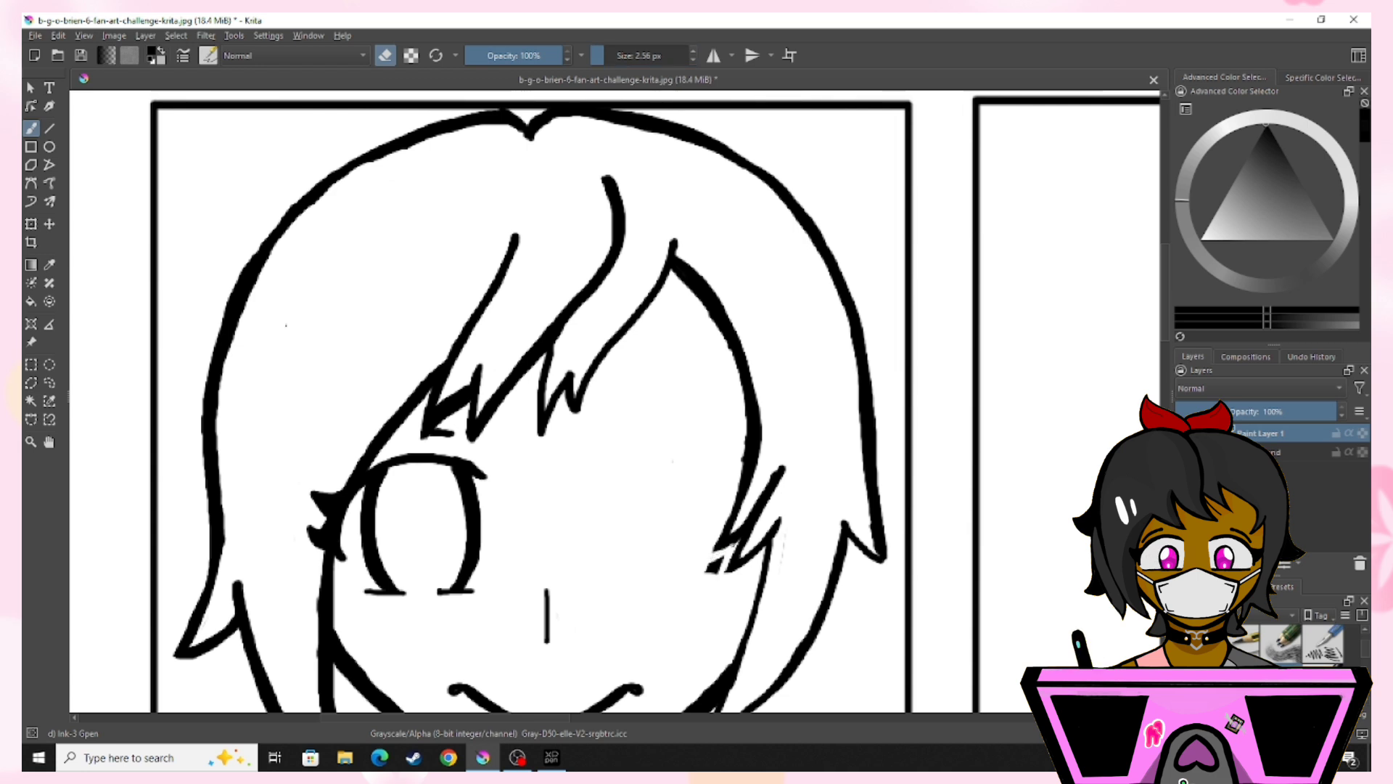
# - Trace the left eye's upper lid and lashes with a 5.83 px brush and horizontal mirroring to rebuild them on the right
pyautogui.press('e')
pyautogui.click(597, 58)
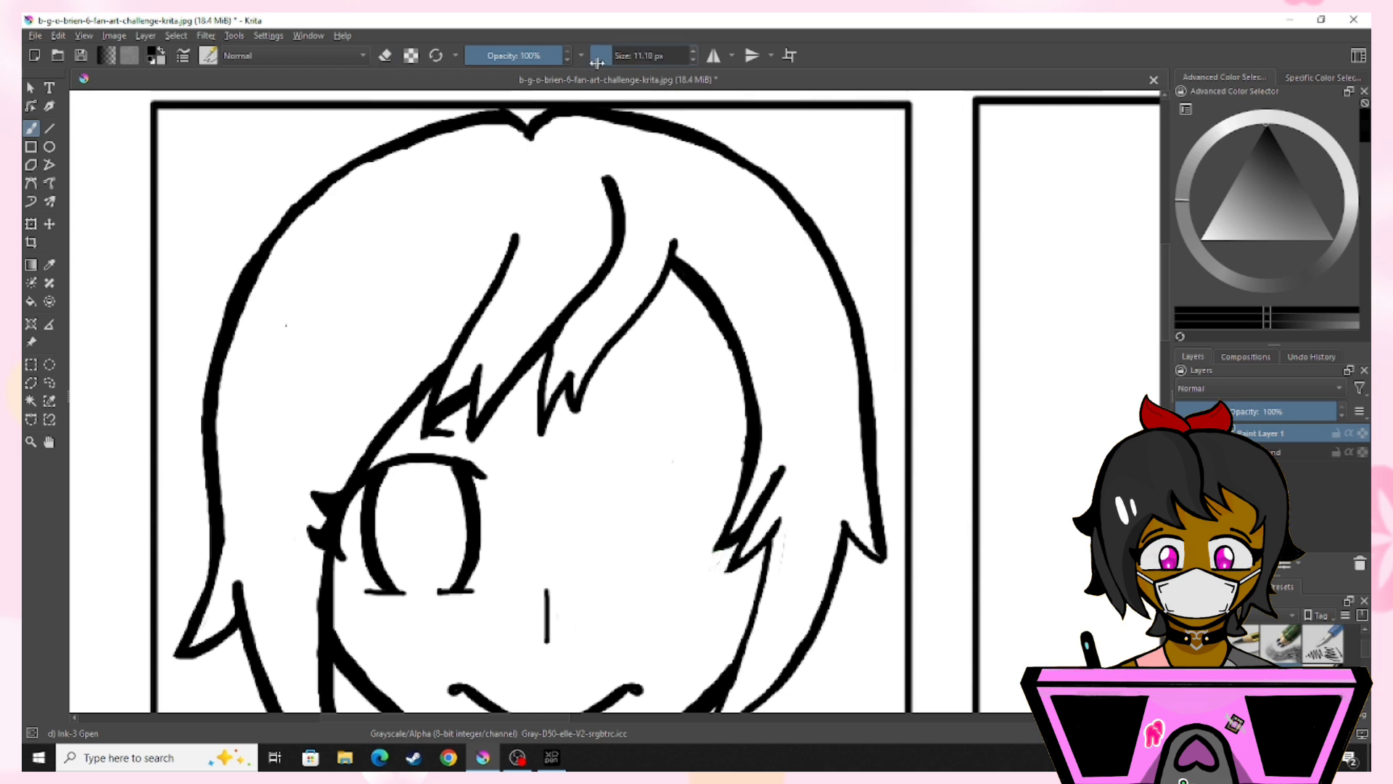
pyautogui.click(713, 56)
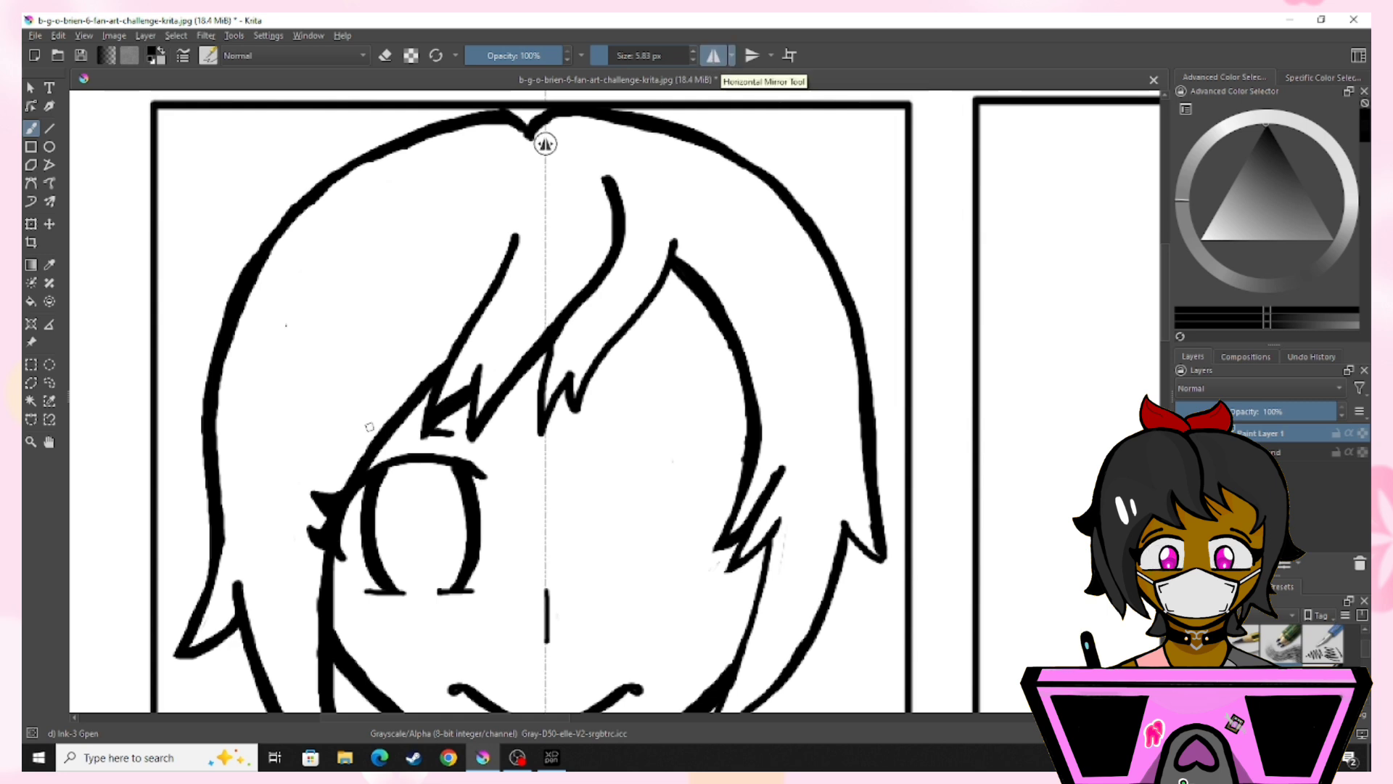
pyautogui.moveTo(344, 494)
pyautogui.mouseDown()
pyautogui.moveTo(399, 460)
pyautogui.moveTo(484, 476)
pyautogui.mouseUp()
pyautogui.moveTo(484, 476)
pyautogui.mouseDown()
pyautogui.moveTo(439, 455)
pyautogui.moveTo(365, 464)
pyautogui.mouseUp()
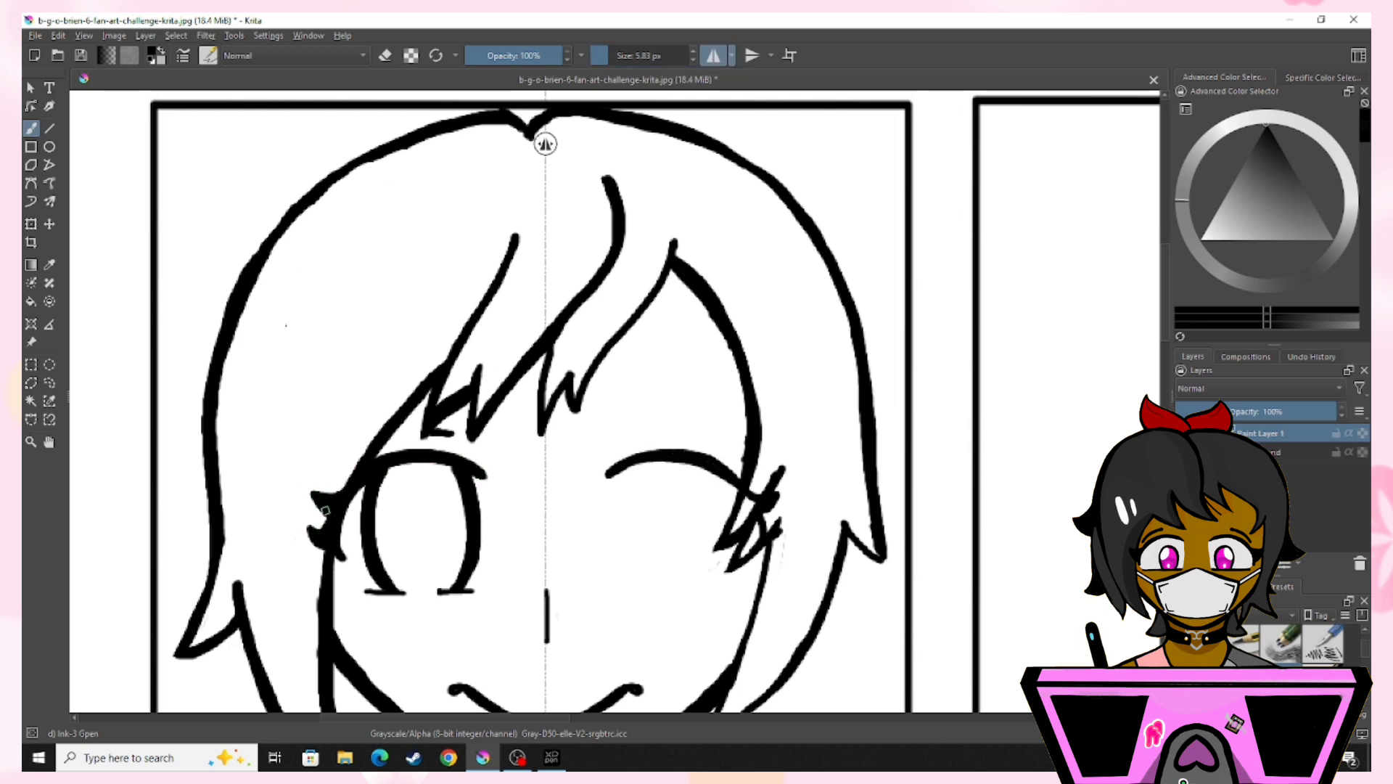
pyautogui.moveTo(330, 535); pyautogui.dragTo(367, 475)
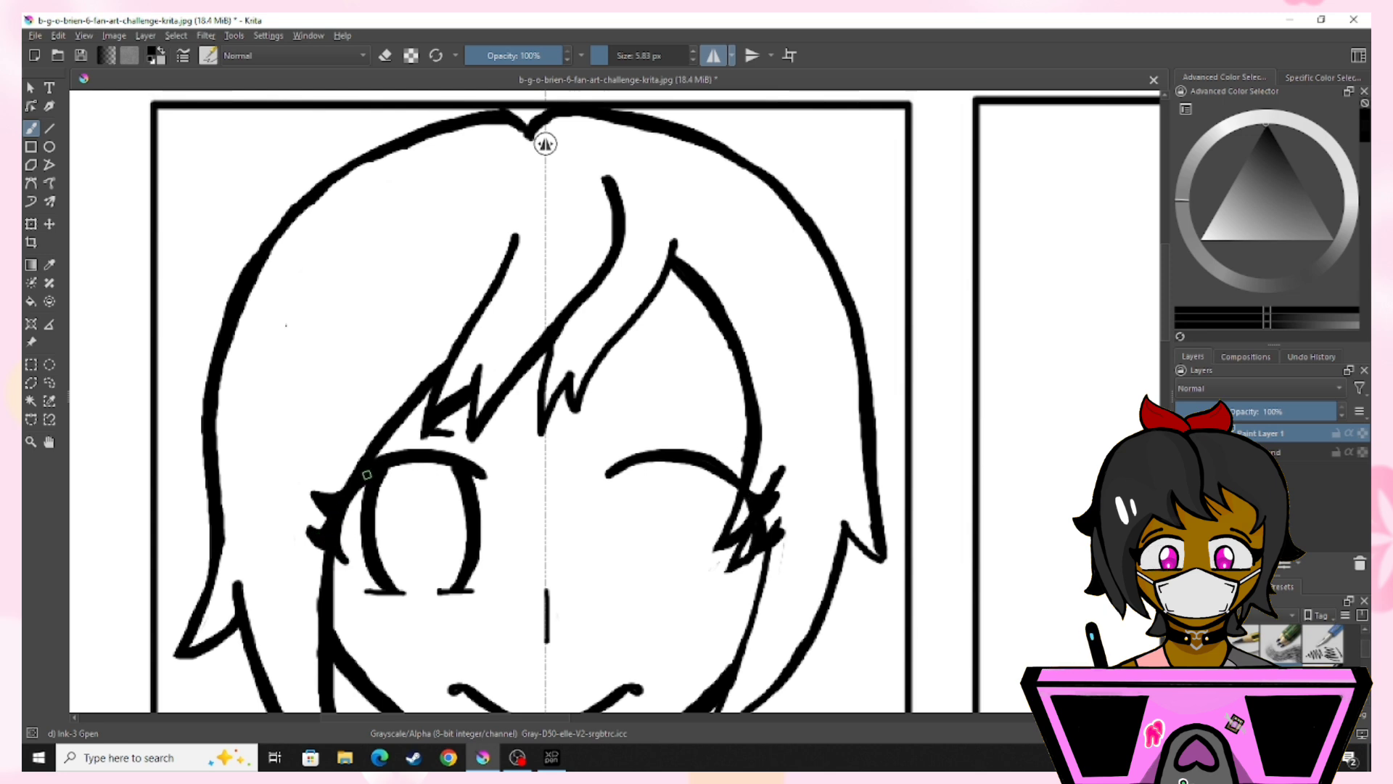
# - Retrace the left eye's two lower-lid dashes with mirroring to add matching ones under the right eye
pyautogui.moveTo(362, 590)
pyautogui.mouseDown()
pyautogui.moveTo(480, 588)
pyautogui.moveTo(439, 592)
pyautogui.moveTo(474, 589)
pyautogui.mouseUp()
pyautogui.hotkey('ctrl', 'z')
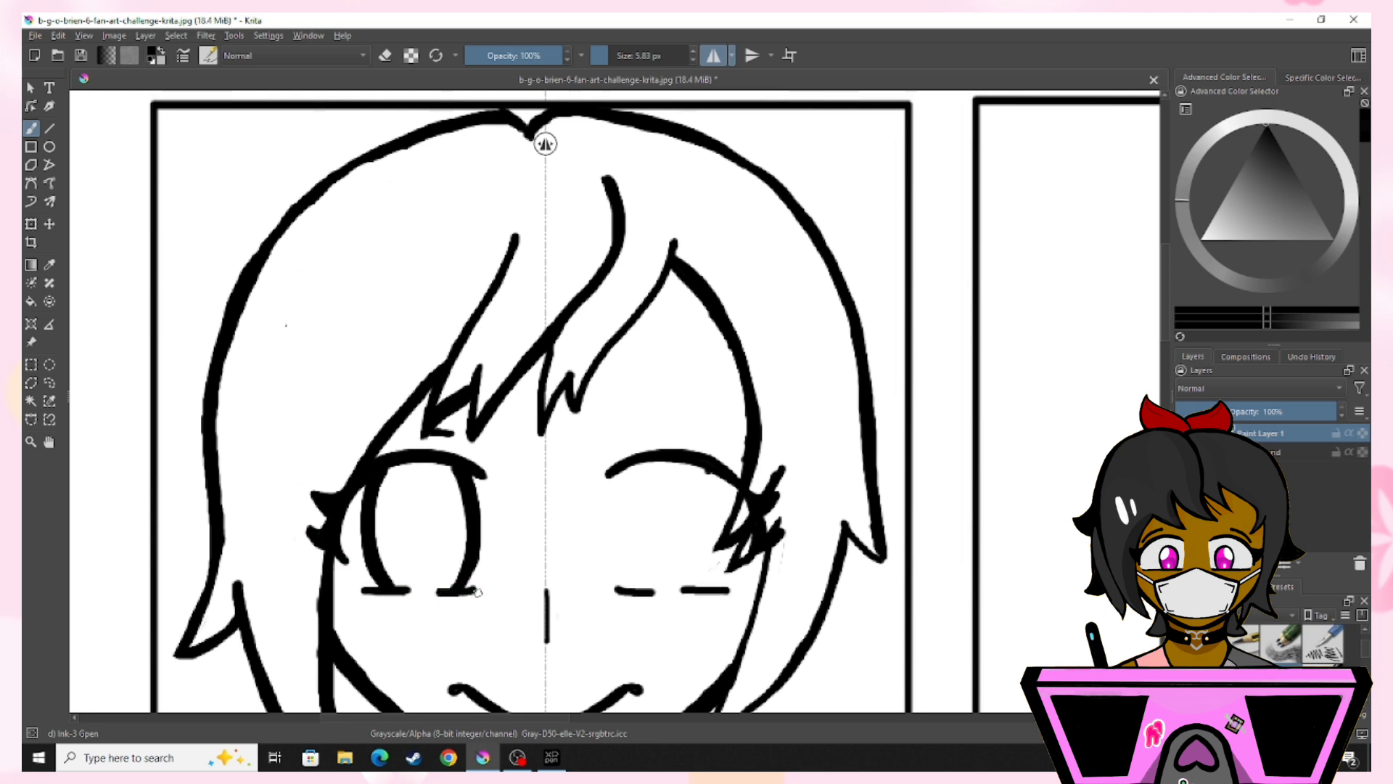
pyautogui.click(386, 55)
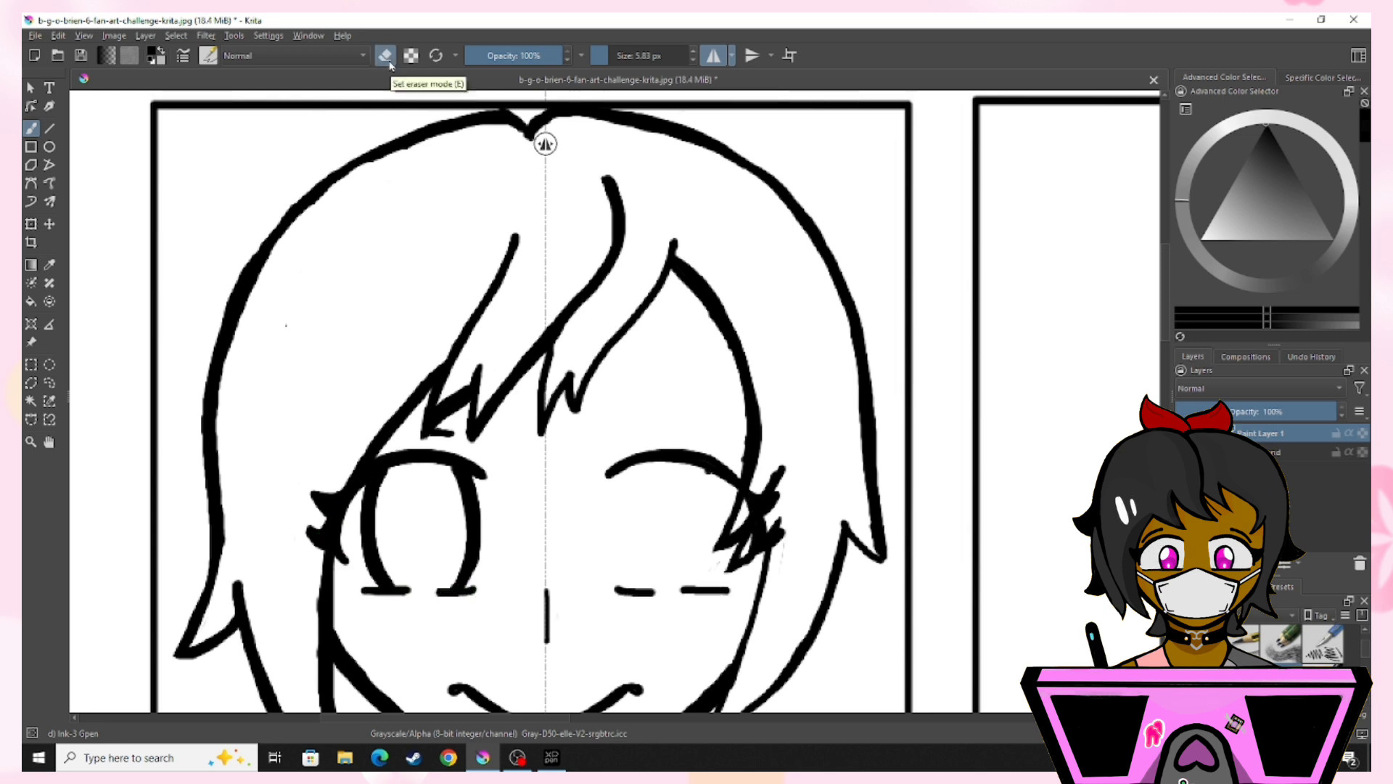
pyautogui.click(714, 58)
pyautogui.press('e')
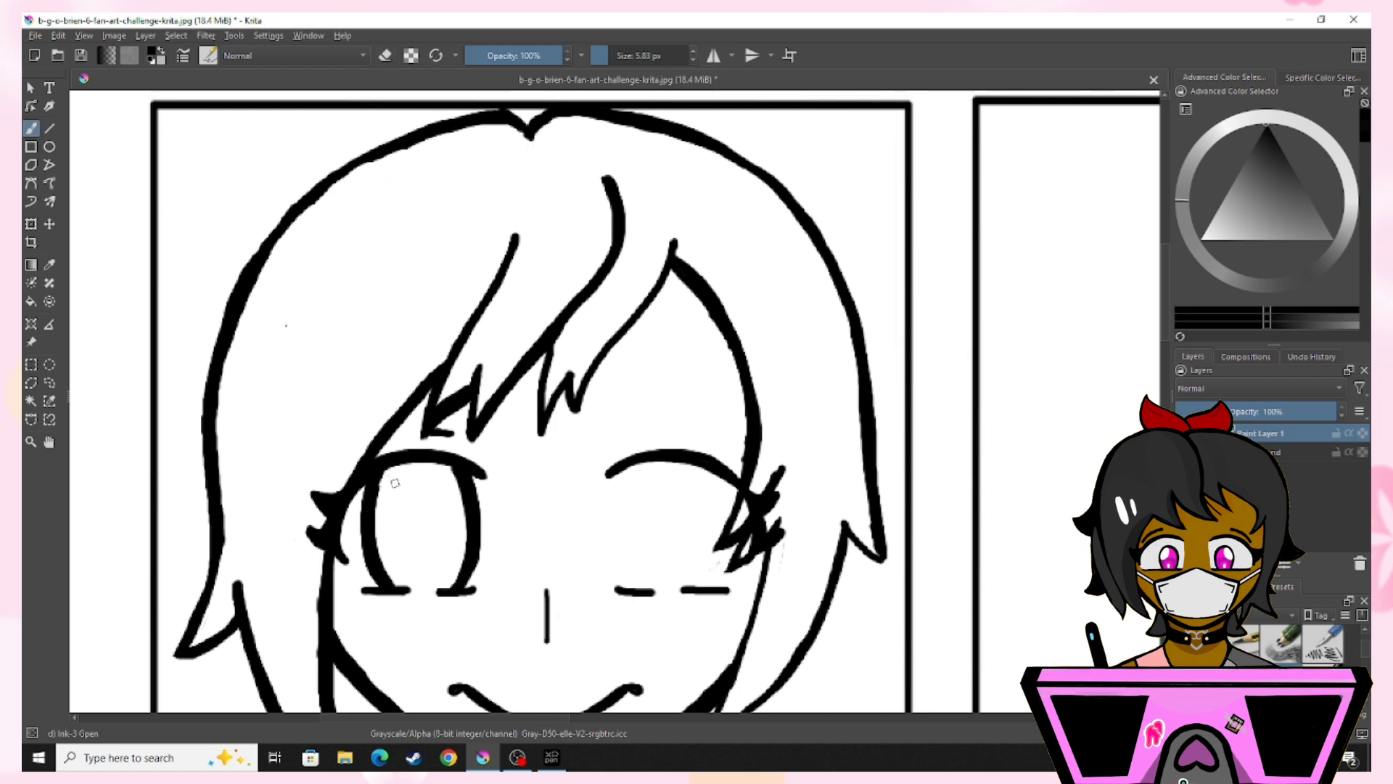
# - Trace both left iris sides with horizontal mirroring at 5.83 px to form the right iris, and turn mirroring off
pyautogui.click(712, 56)
pyautogui.moveTo(459, 466)
pyautogui.mouseDown()
pyautogui.moveTo(471, 525)
pyautogui.moveTo(457, 583)
pyautogui.mouseUp()
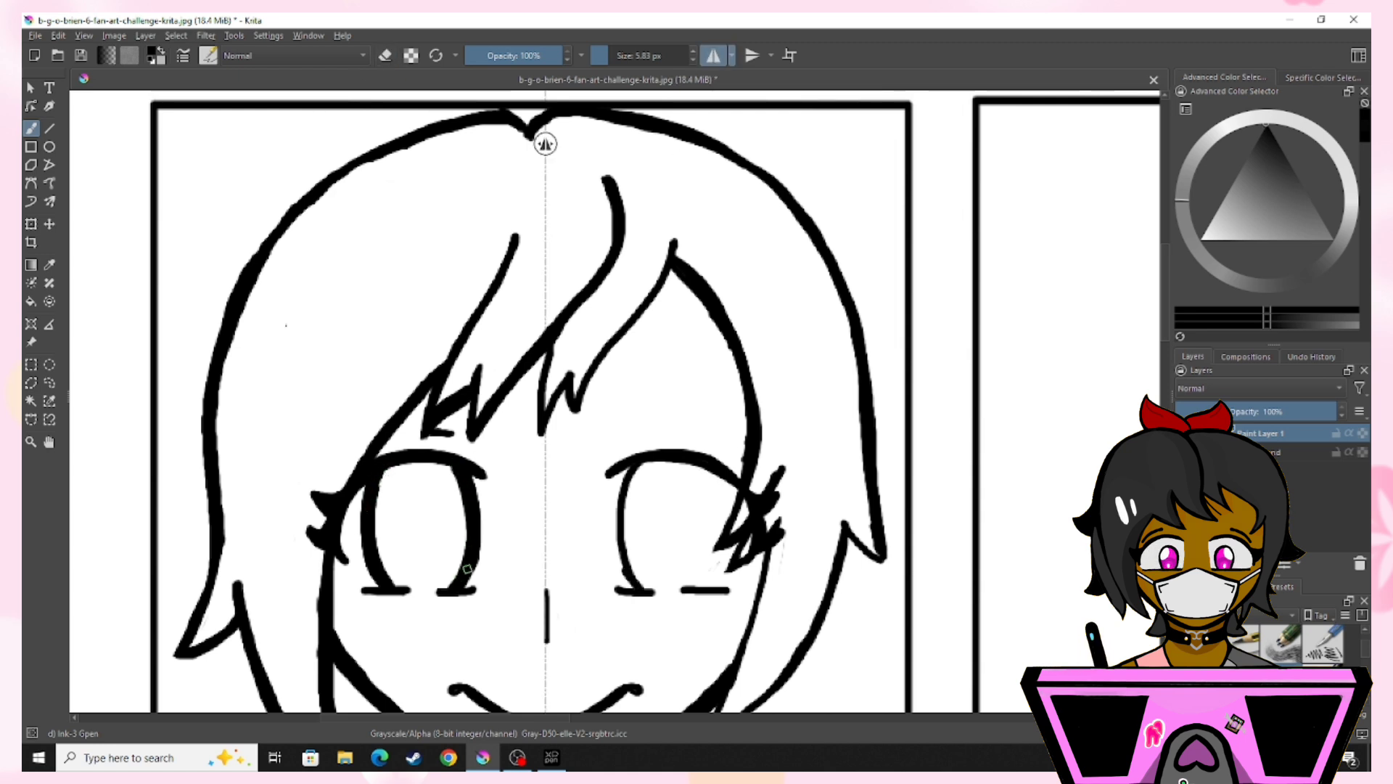
pyautogui.moveTo(467, 464); pyautogui.dragTo(385, 580)
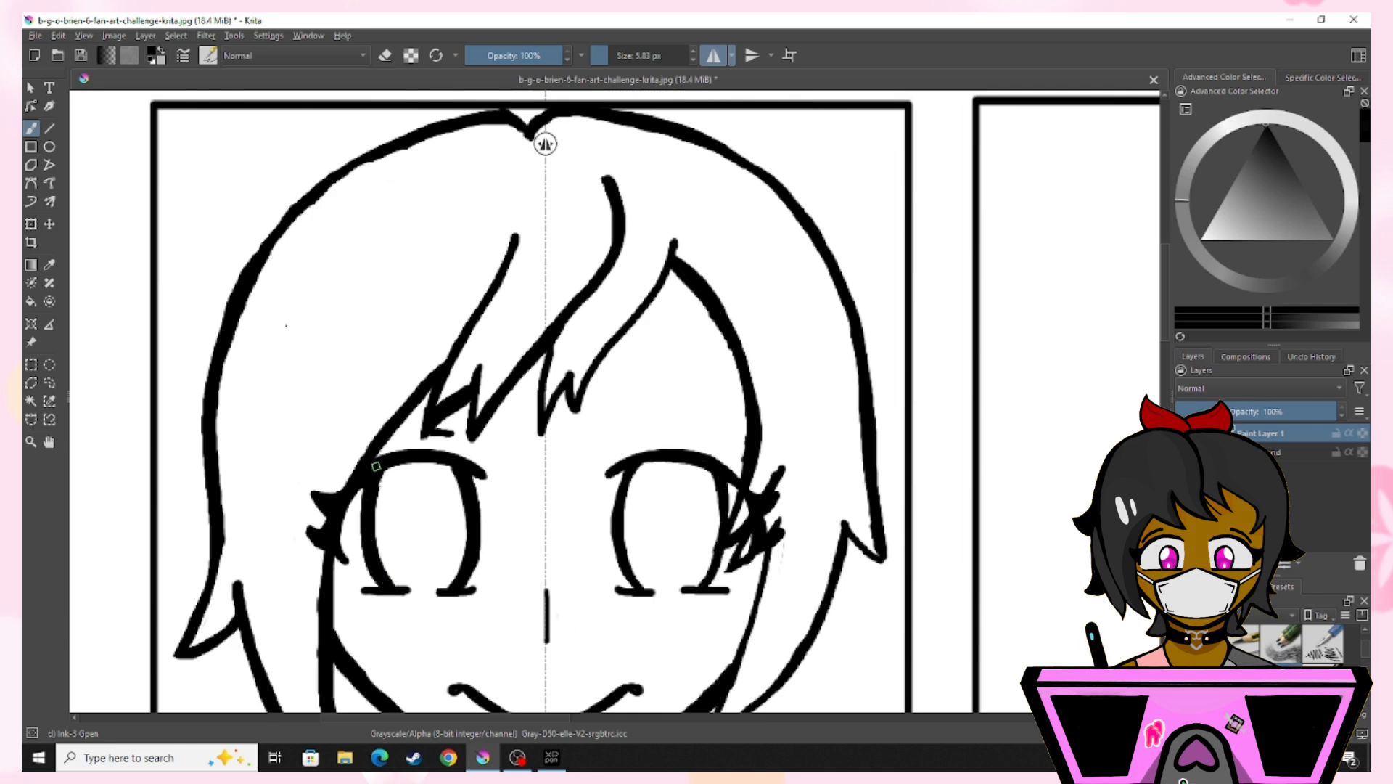
pyautogui.hotkey('ctrl', '-')
pyautogui.hotkey('ctrl', '-')
pyautogui.hotkey('ctrl', '-')
pyautogui.hotkey('ctrl', '-')
pyautogui.click(712, 60)
pyautogui.hotkey('ctrl', '-')
pyautogui.hotkey('ctrl', '+')
pyautogui.hotkey('ctrl', '+')
pyautogui.hotkey('ctrl', '+')
pyautogui.hotkey('ctrl', '+')
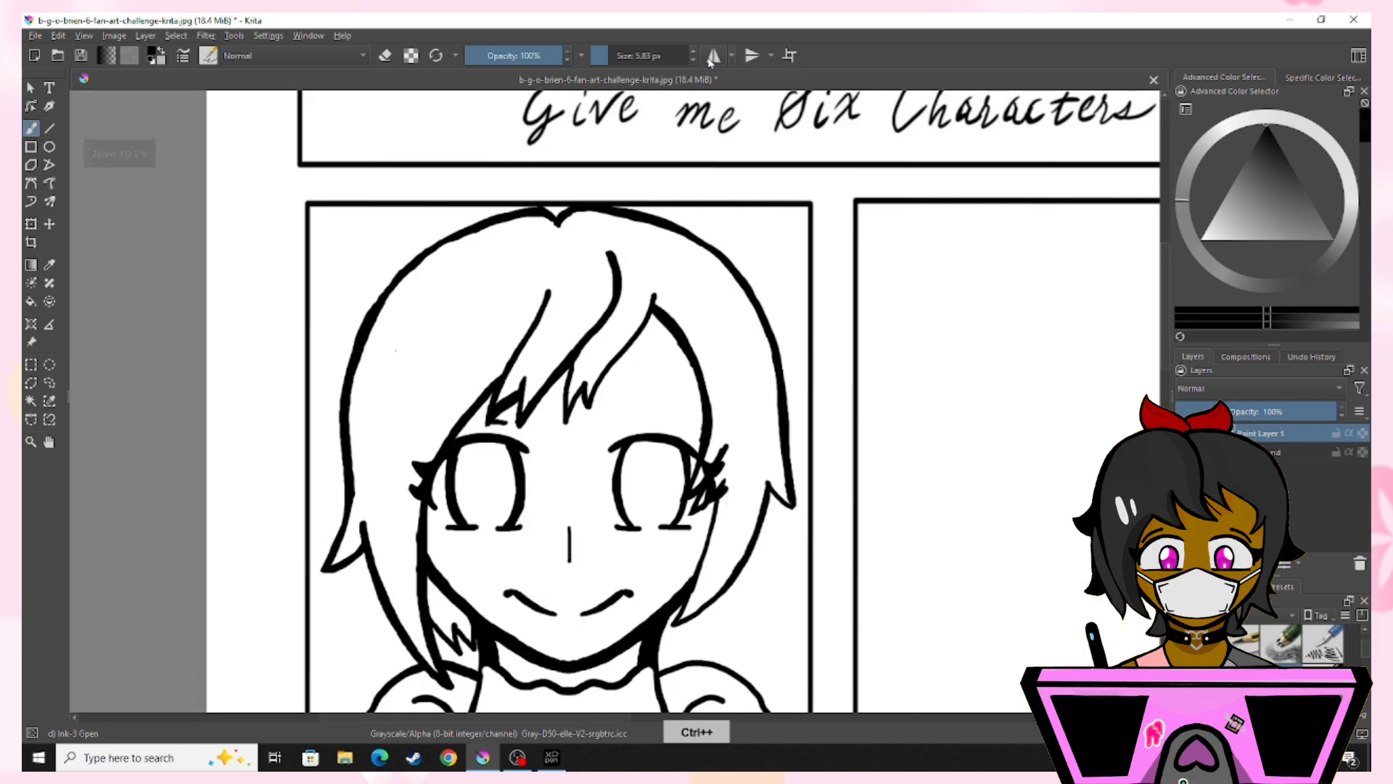